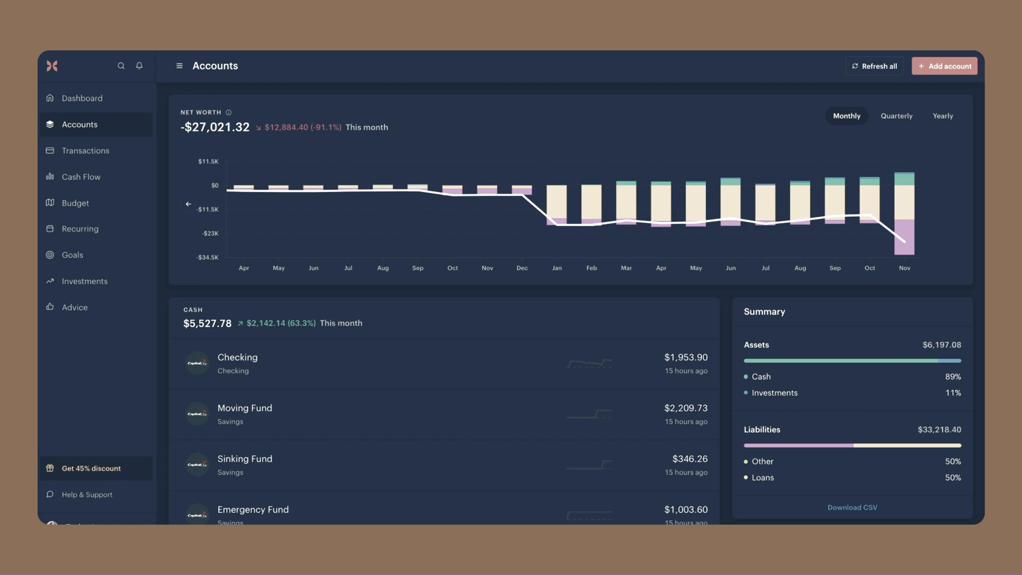
Review the November net worth breakdown and the loan and other debt balances on the Accounts page
mouse_move(901, 243)
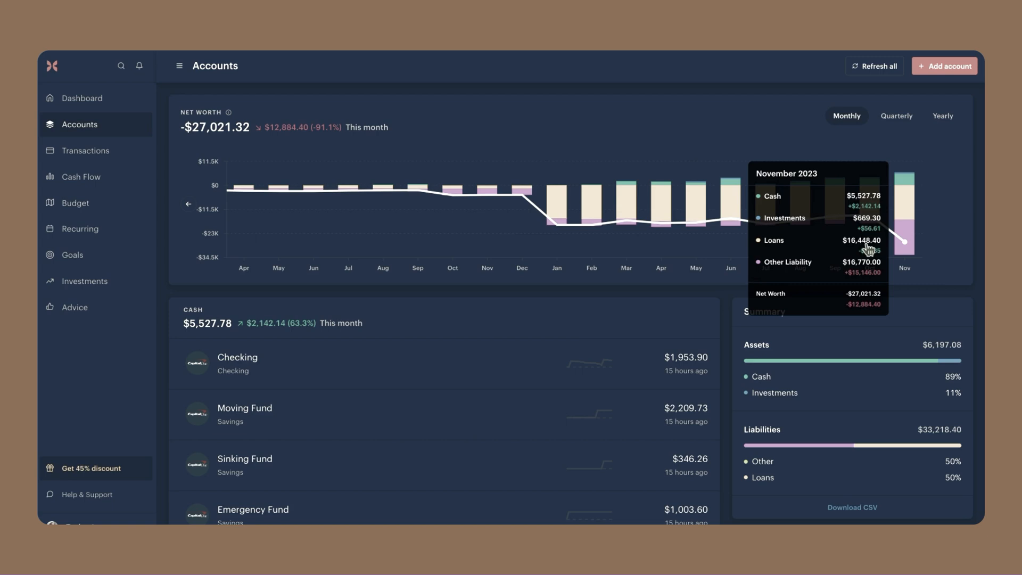
scroll(337, 361, "down", 15)
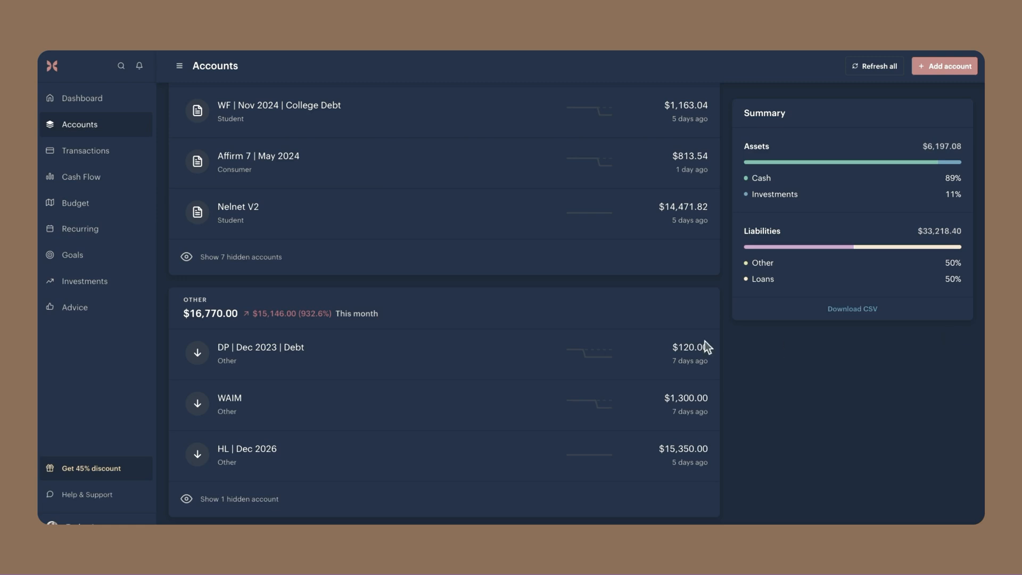
scroll(770, 337, "up", 10)
scroll(772, 337, "up", 5)
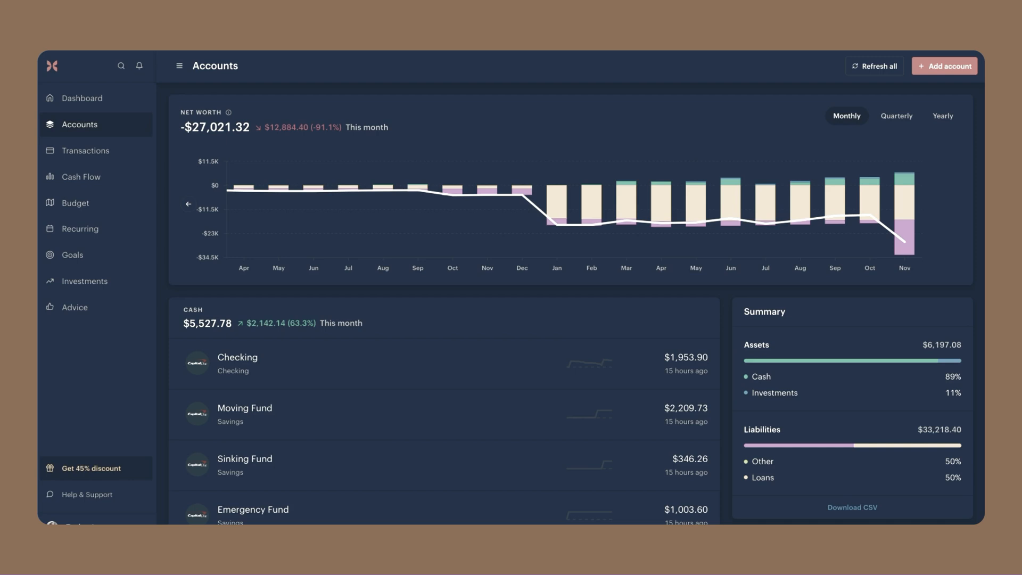
scroll(691, 297, "down", 10)
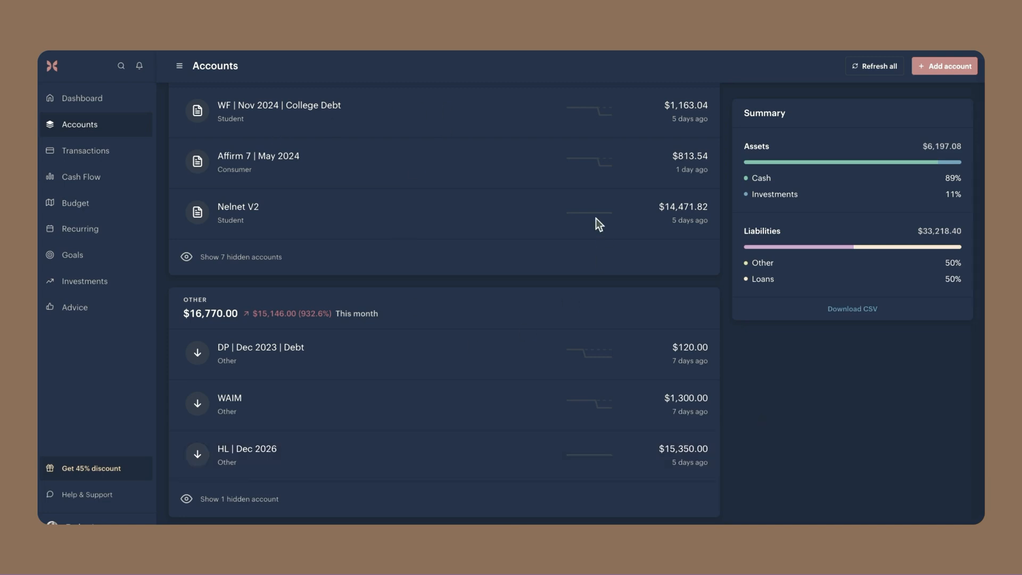
scroll(595, 218, "up", 15)
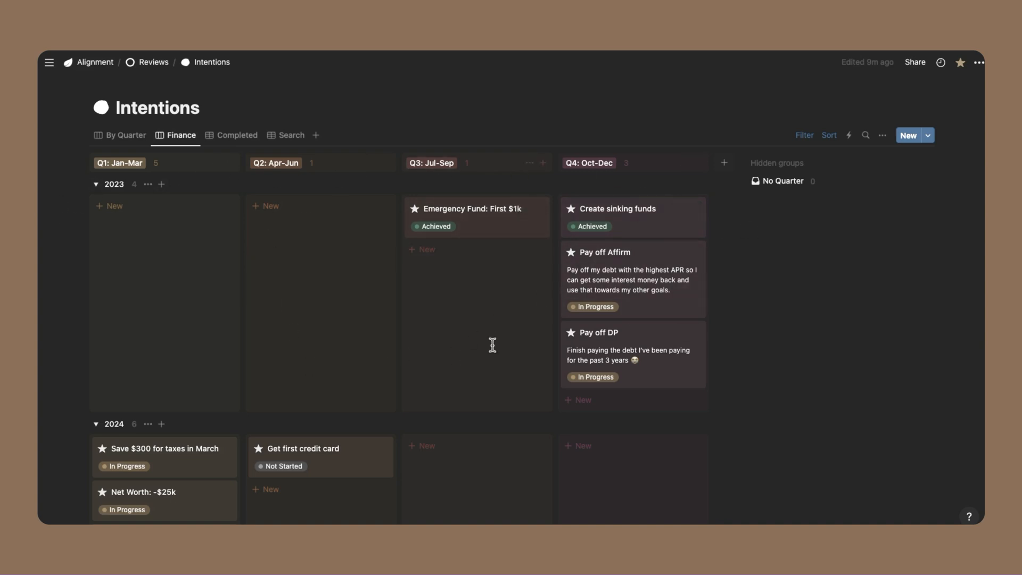
Switch to Notion and review the 2023 and 2024 finance goals by quarter on the Intentions board
scroll(437, 320, "down", 5)
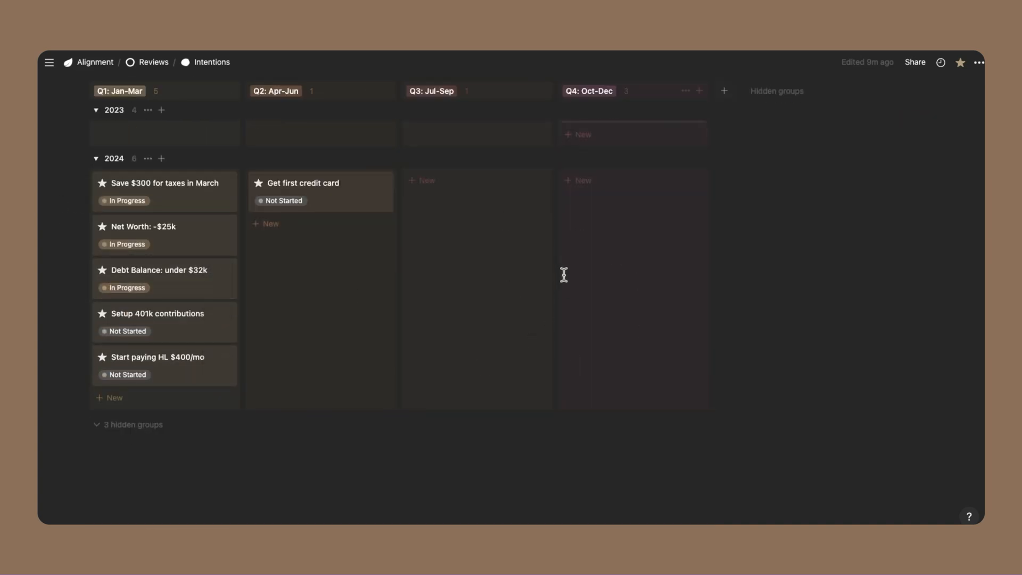
scroll(563, 276, "up", 5)
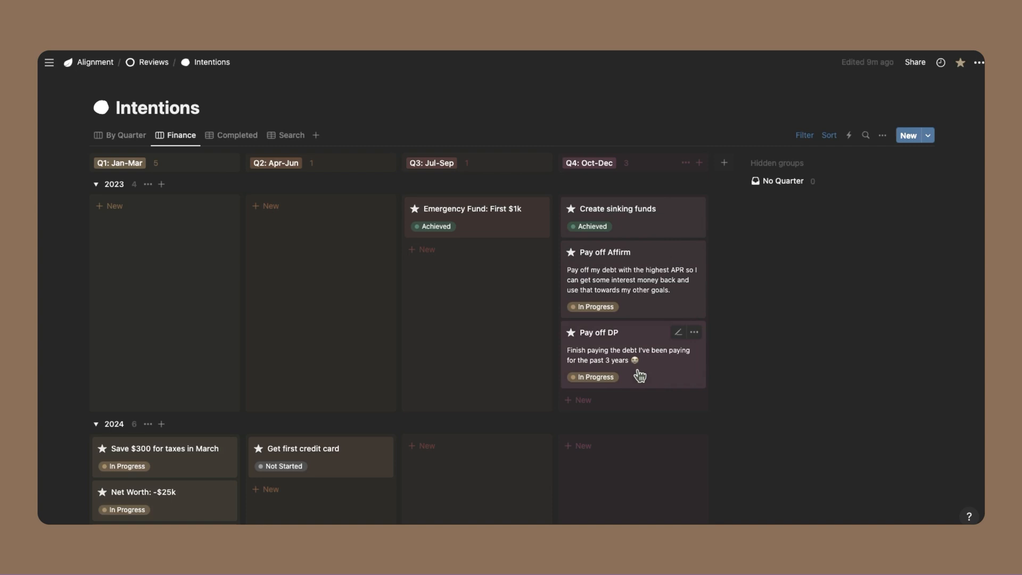
scroll(274, 411, "down", 3)
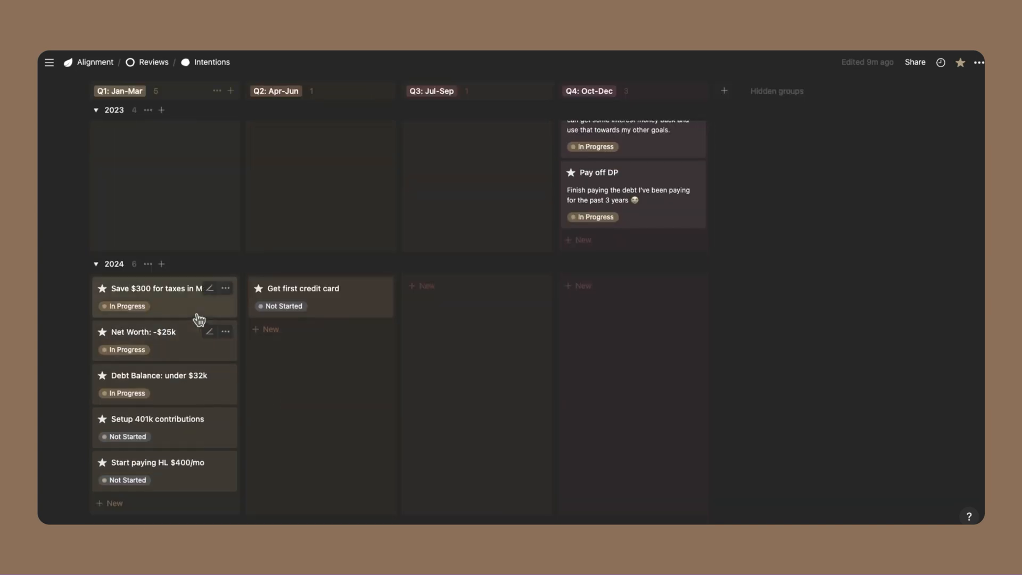
scroll(718, 222, "up", 3)
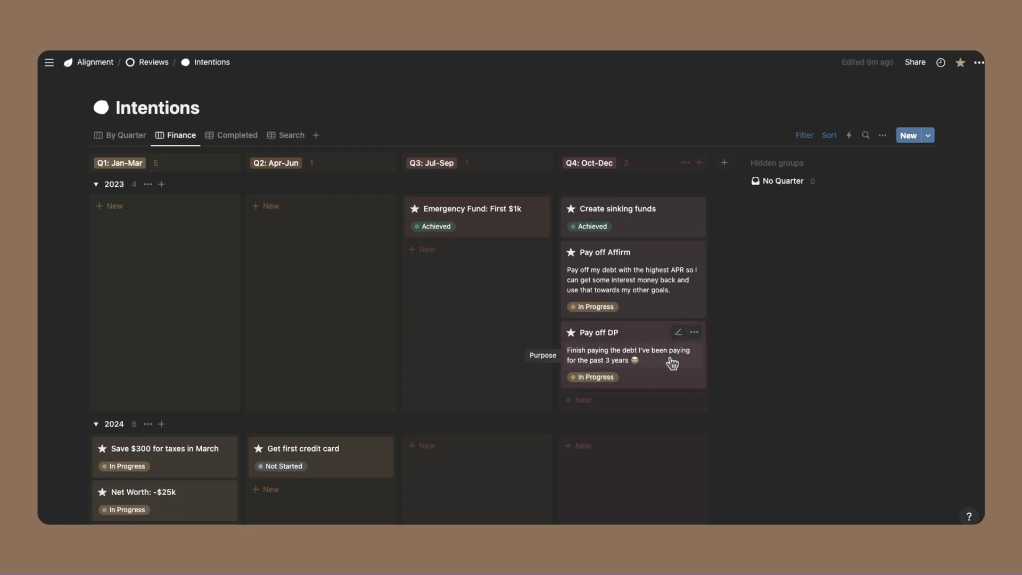
left_click(96, 184)
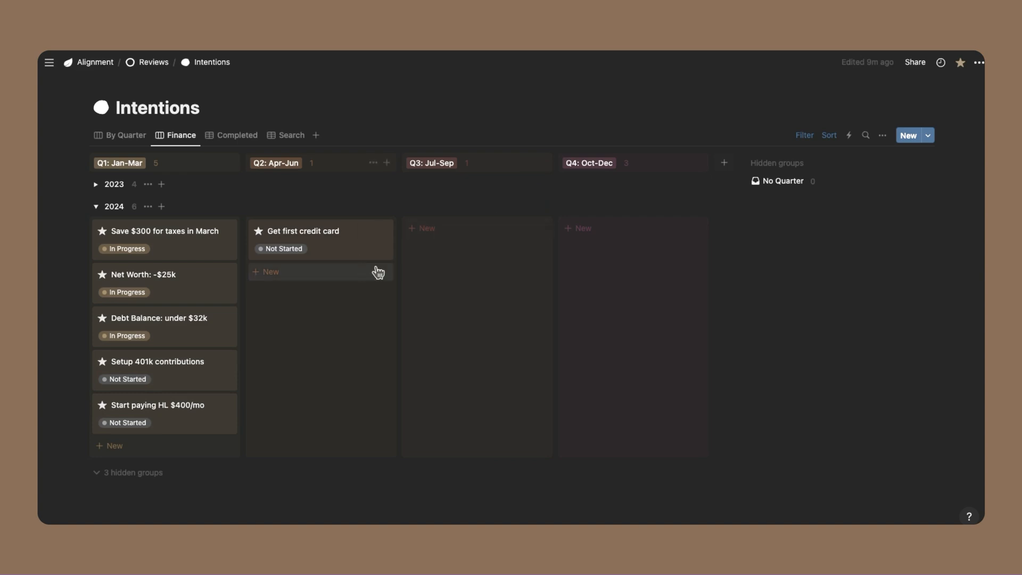
left_click(96, 185)
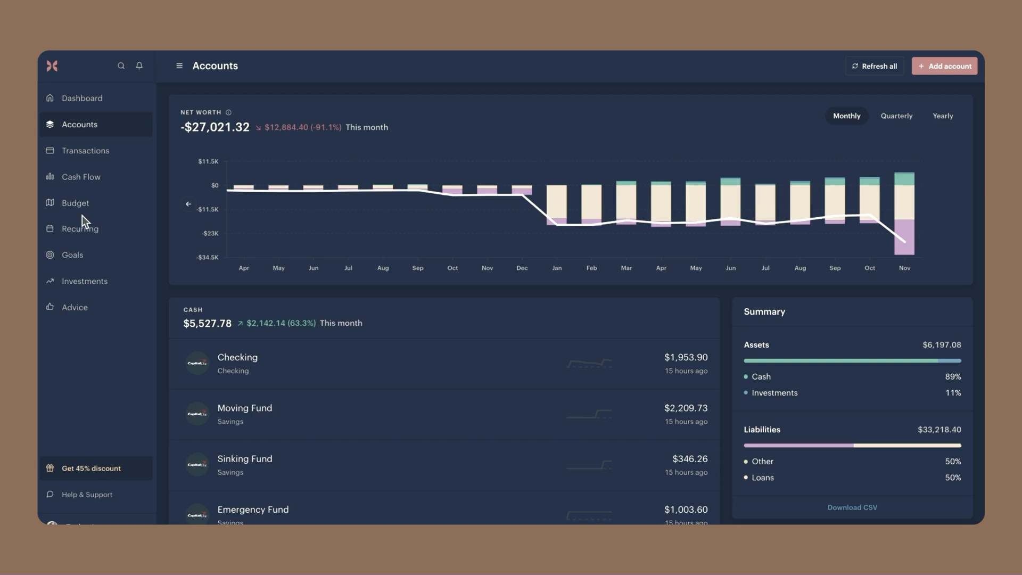
Switch to Monarch Money, open the 2024 monthly budget forecast with all twelve months in view, and check the Goals contributions
left_click(93, 208)
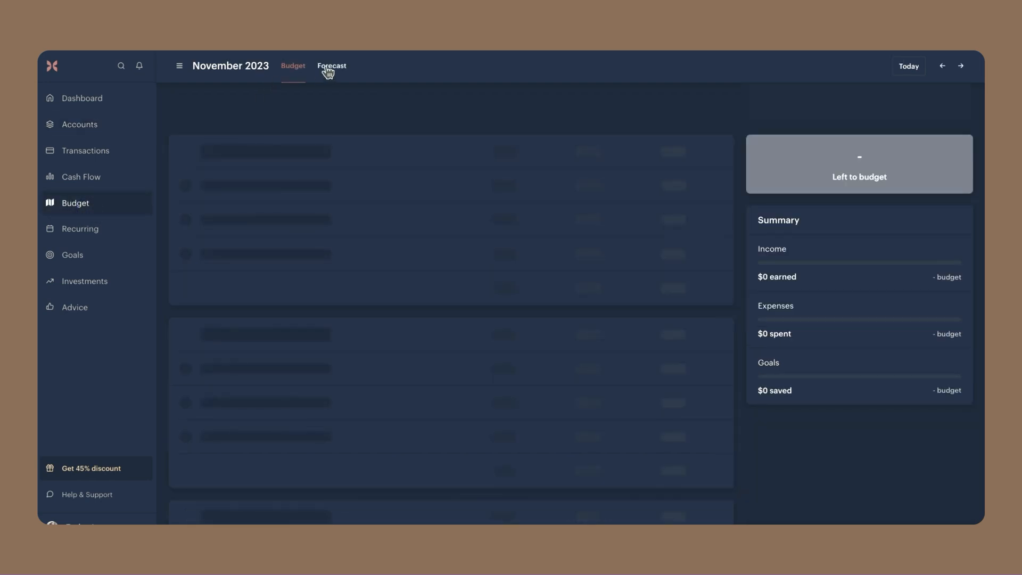
left_click(326, 68)
left_click(181, 66)
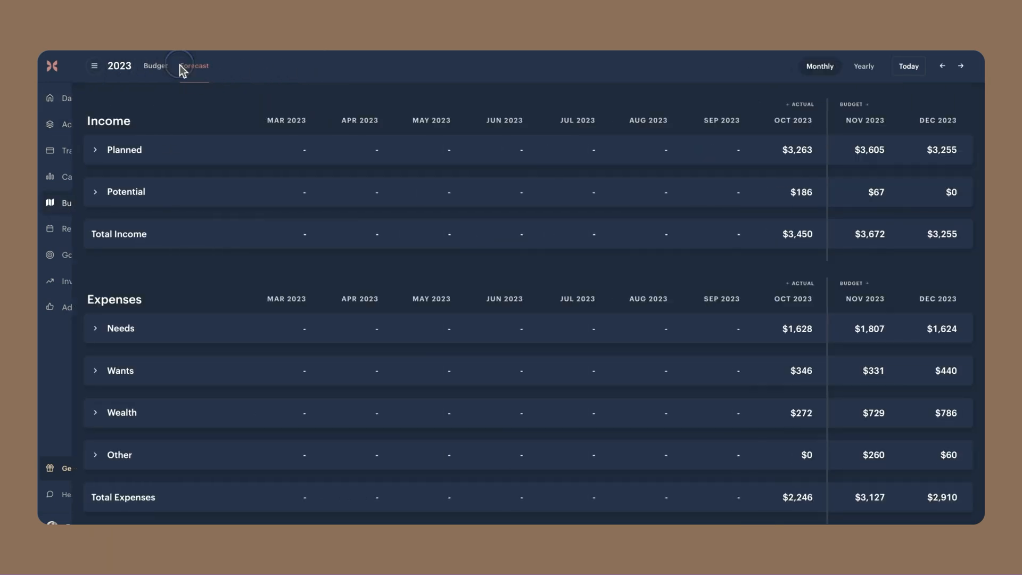
left_click(960, 66)
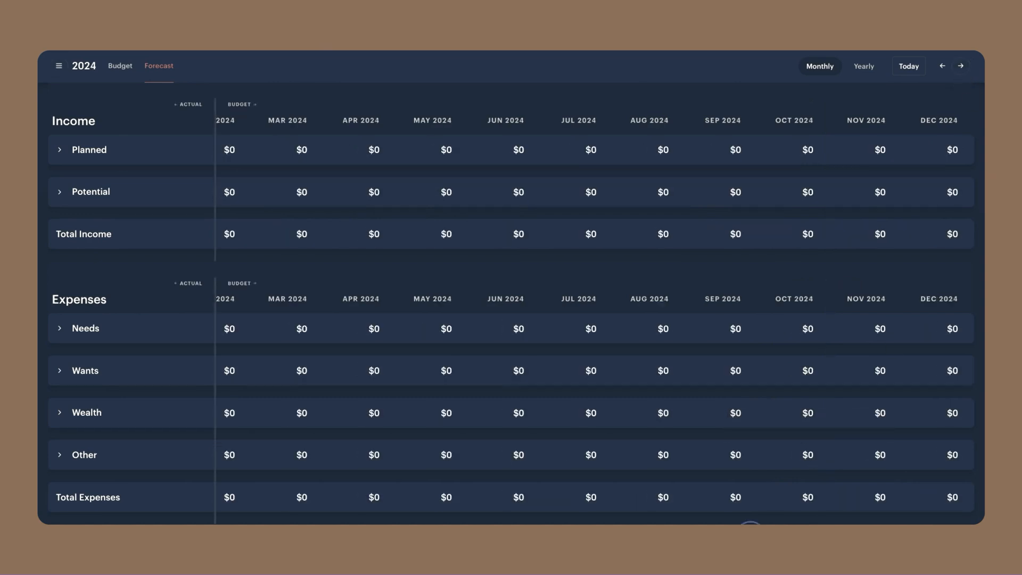
scroll(751, 524, "left", 5)
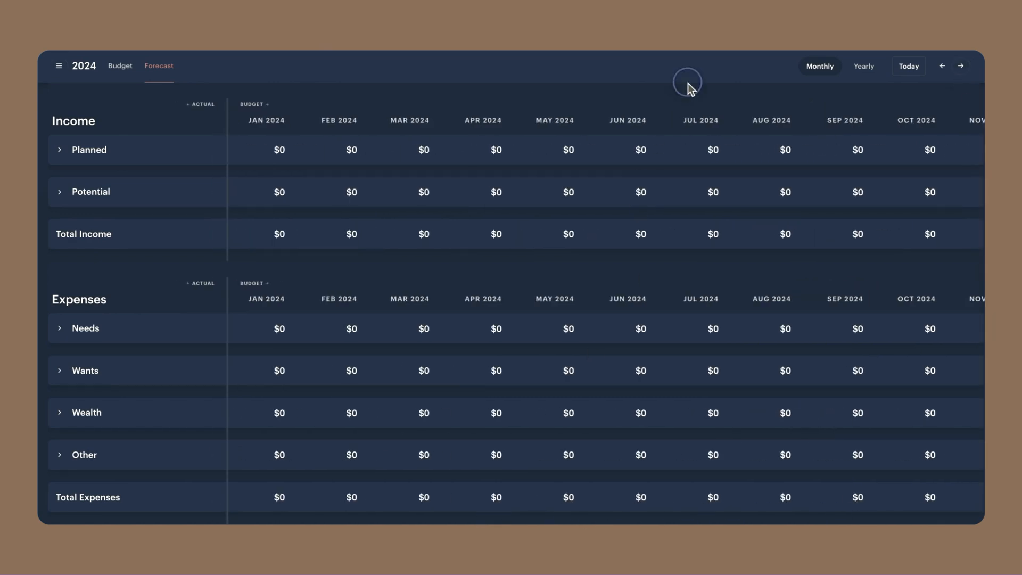
key("ctrl+minus")
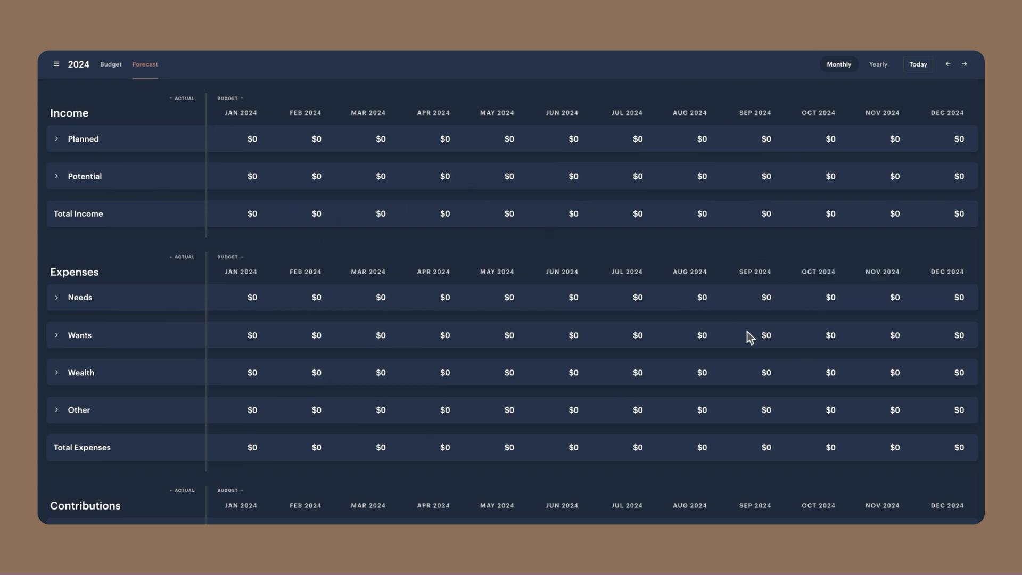
scroll(365, 283, "down", 3)
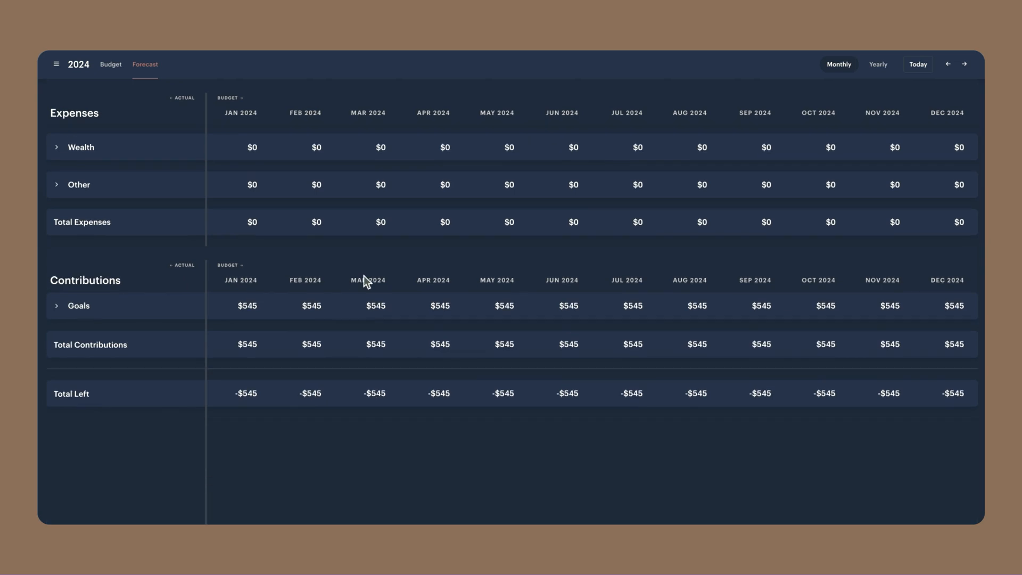
left_click(57, 309)
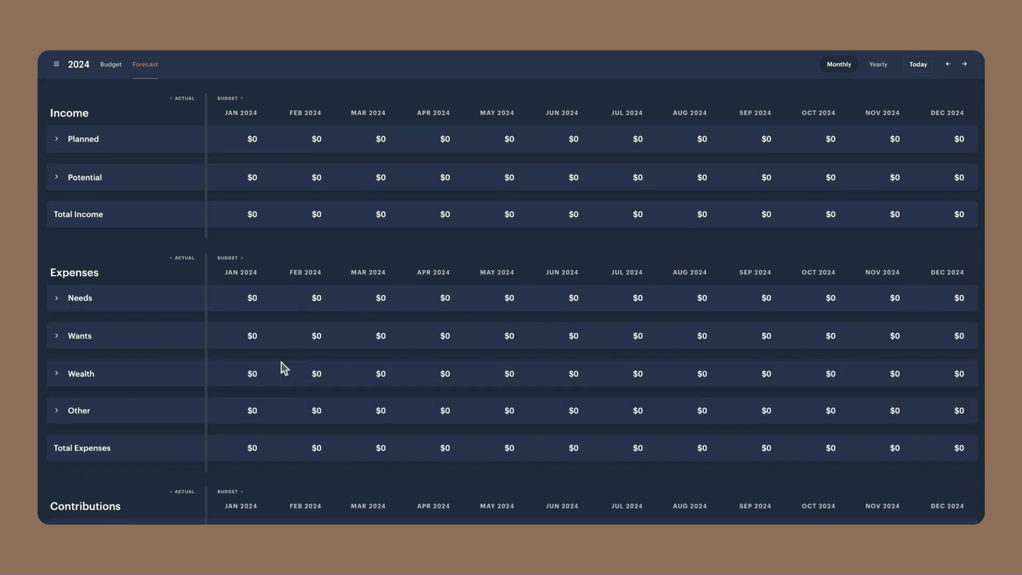
Set the January 2024 Paychecks under Planned income to $3,255 for that month only
left_click(56, 140)
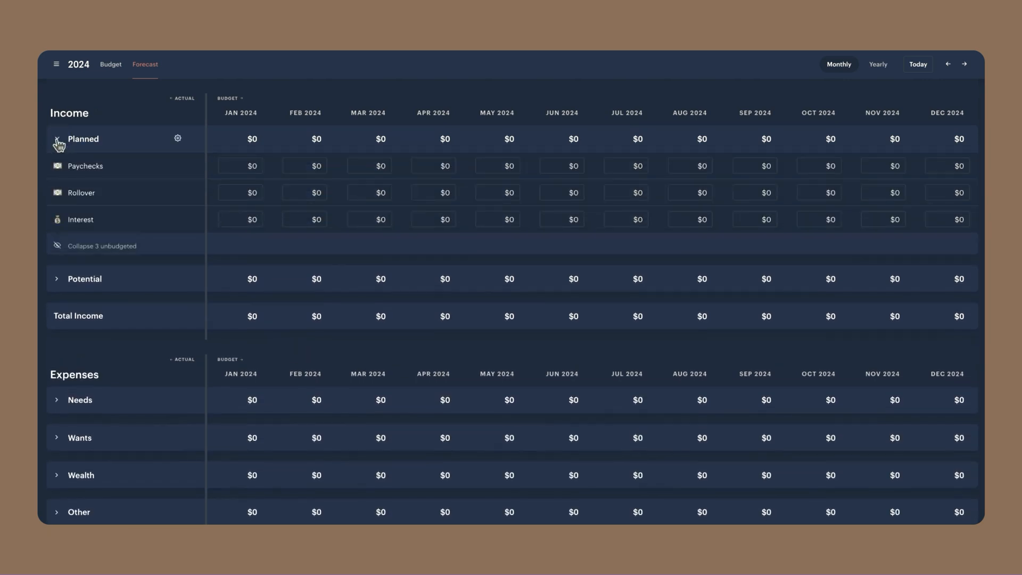
left_click(258, 165)
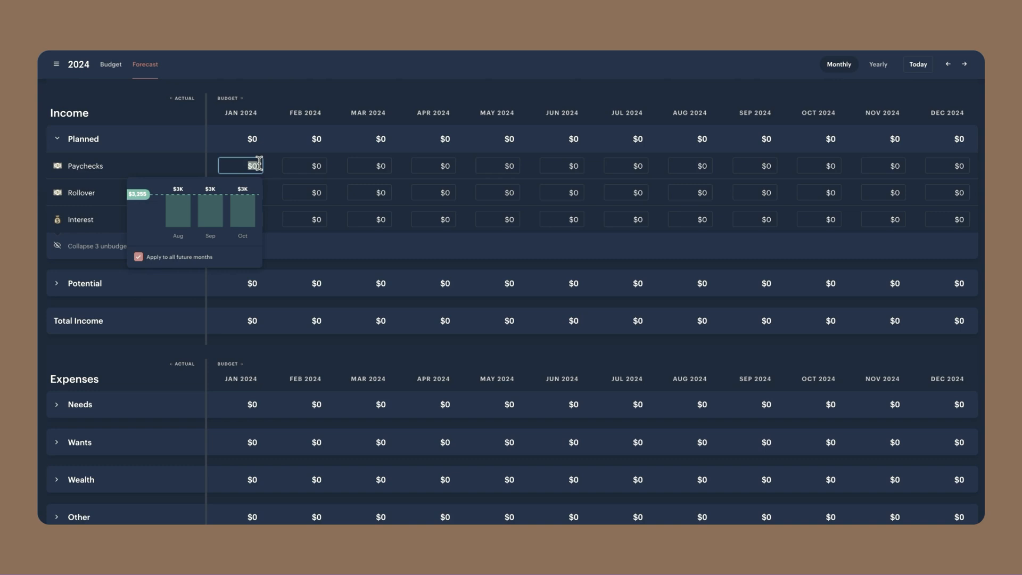
type("3255")
left_click(161, 257)
left_click(293, 248)
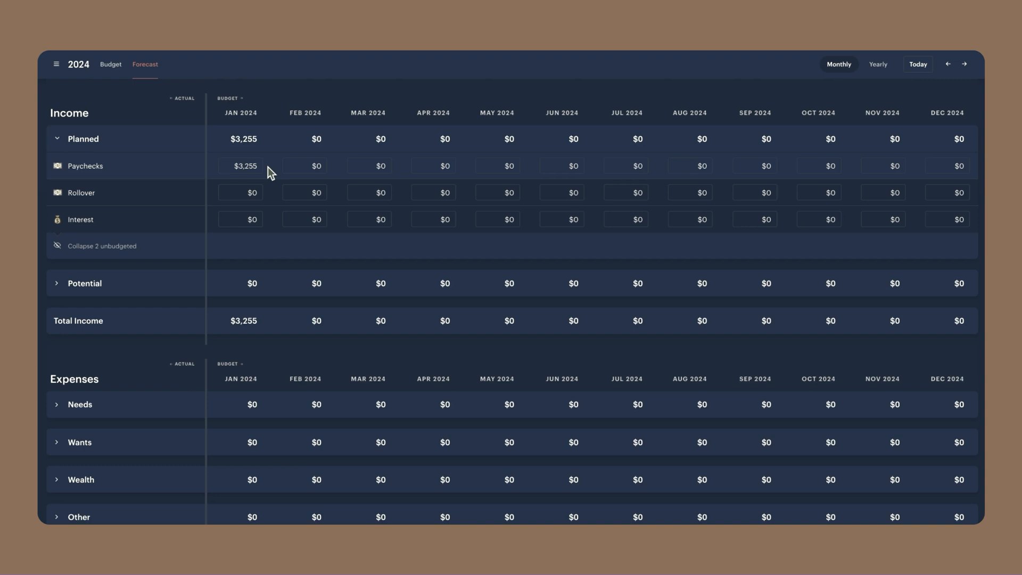
Set the February 2024 Paychecks to $3,172 and apply the amount to all future months
left_click(318, 164)
type("3172")
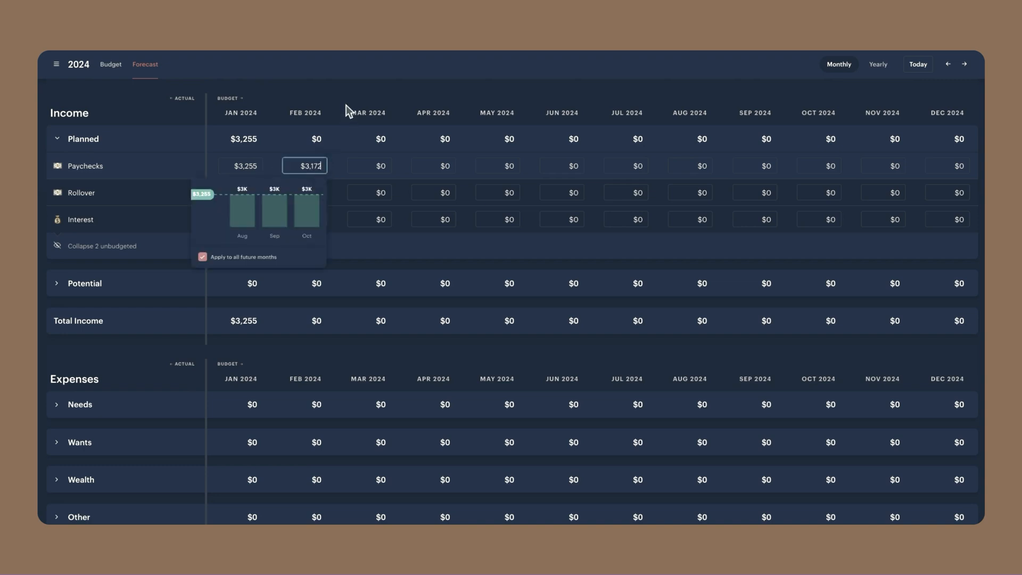
key("Return")
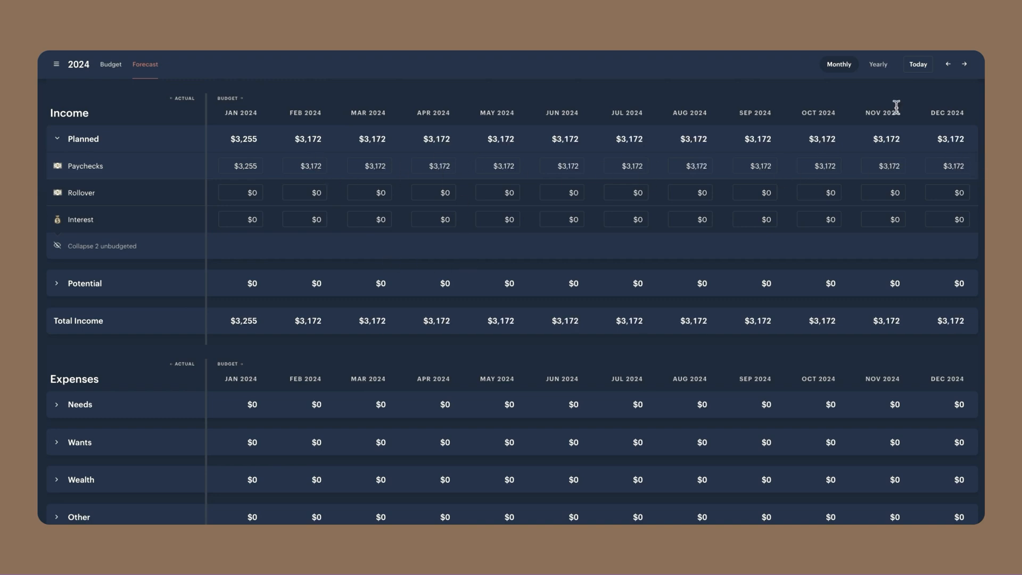
Set the January 2024 Rollover income to $115 and apply it to all future months
left_click(248, 192)
type("115")
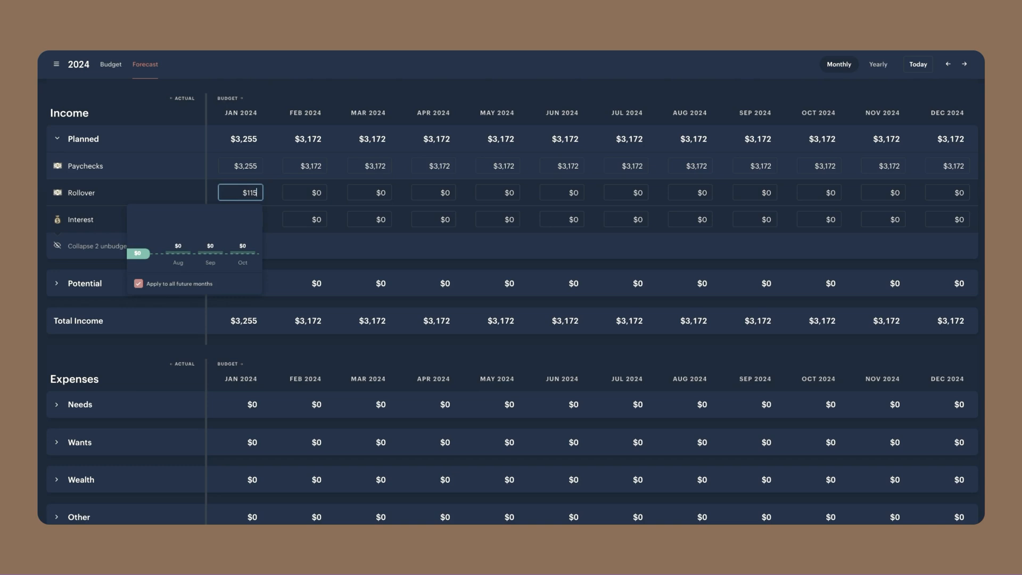
key("Return")
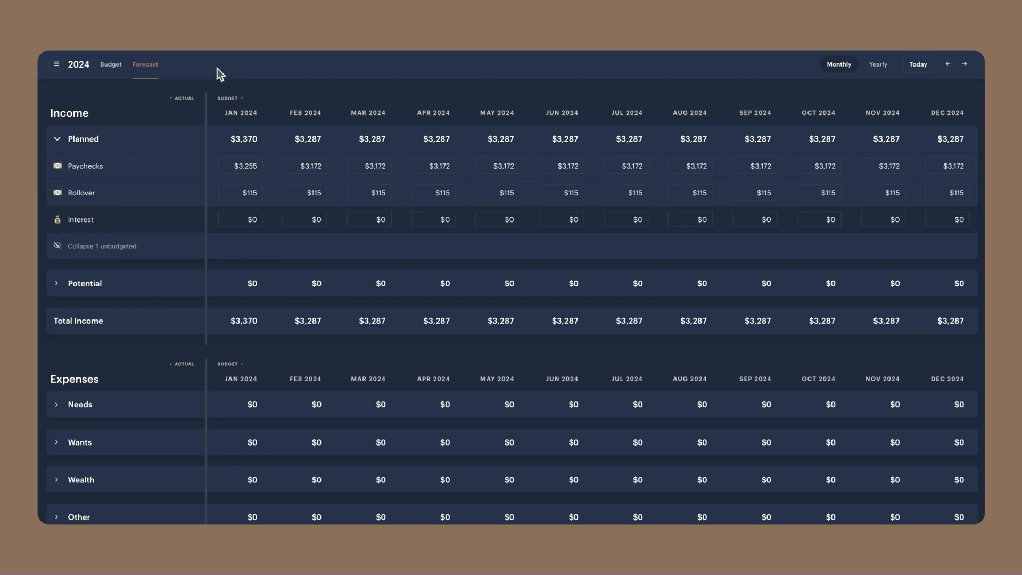
Examine the upcoming recurring transactions calendar for January 2024 and the month after it
left_click(56, 64)
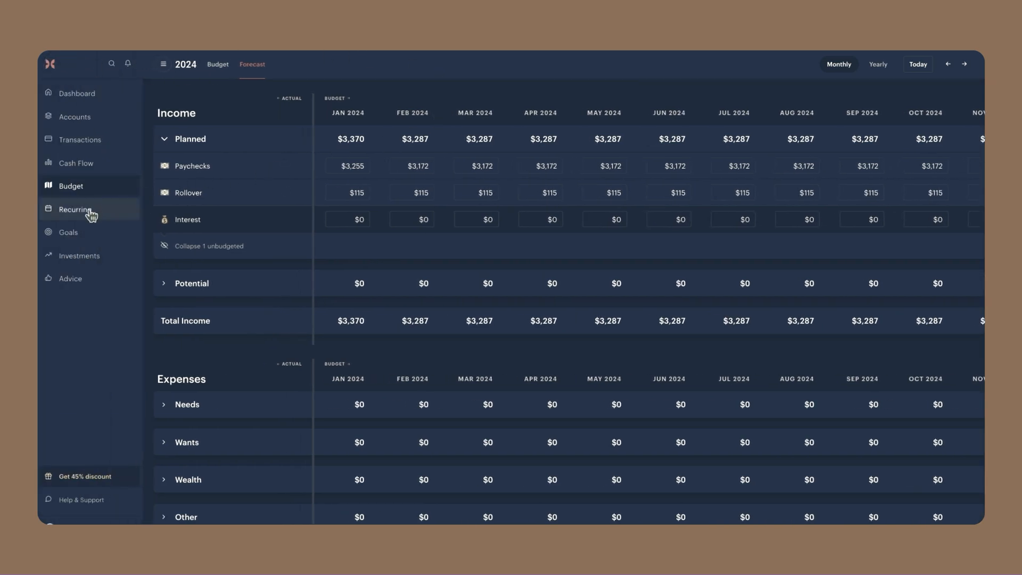
left_click(90, 211)
left_click(956, 106)
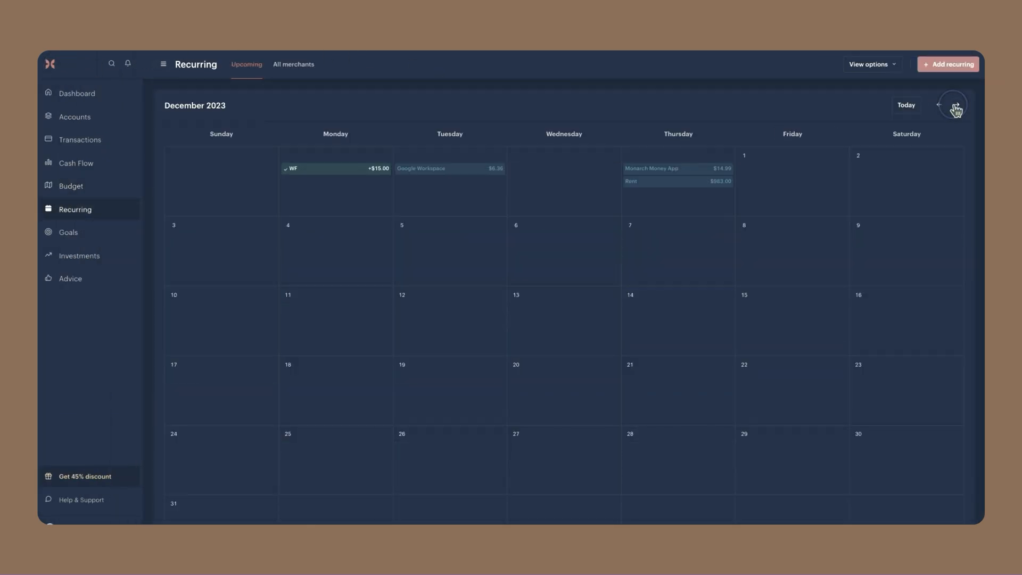
left_click(956, 106)
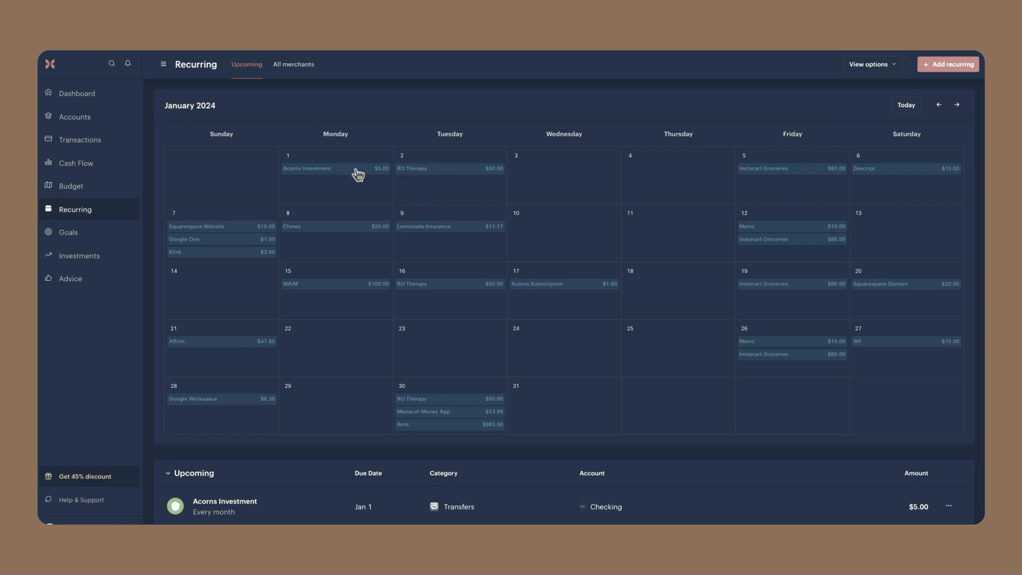
left_click(957, 105)
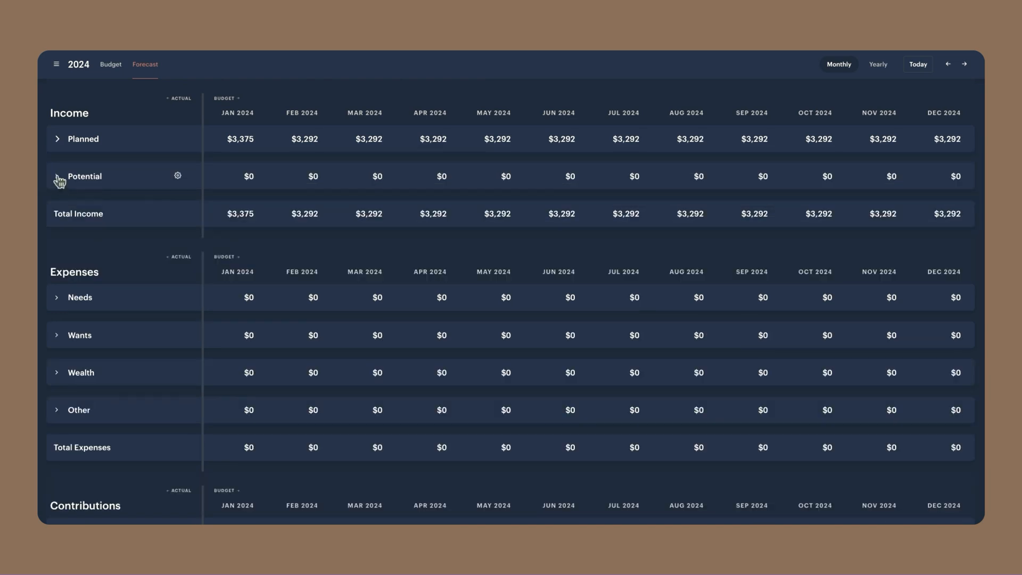
Set the February 2024 Reimbursements under Potential income to $25 for that month only
left_click(58, 177)
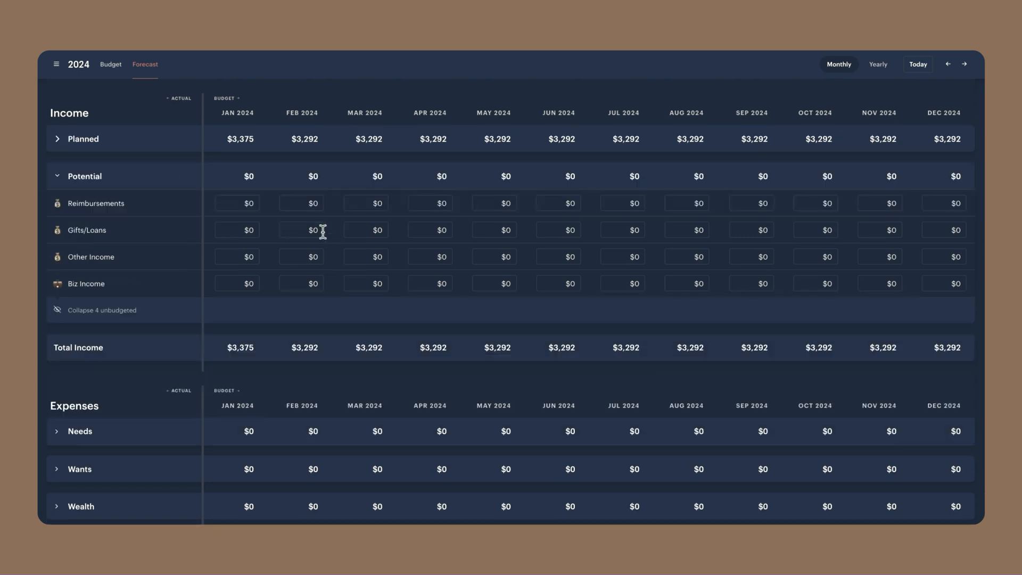
left_click(307, 203)
type("25")
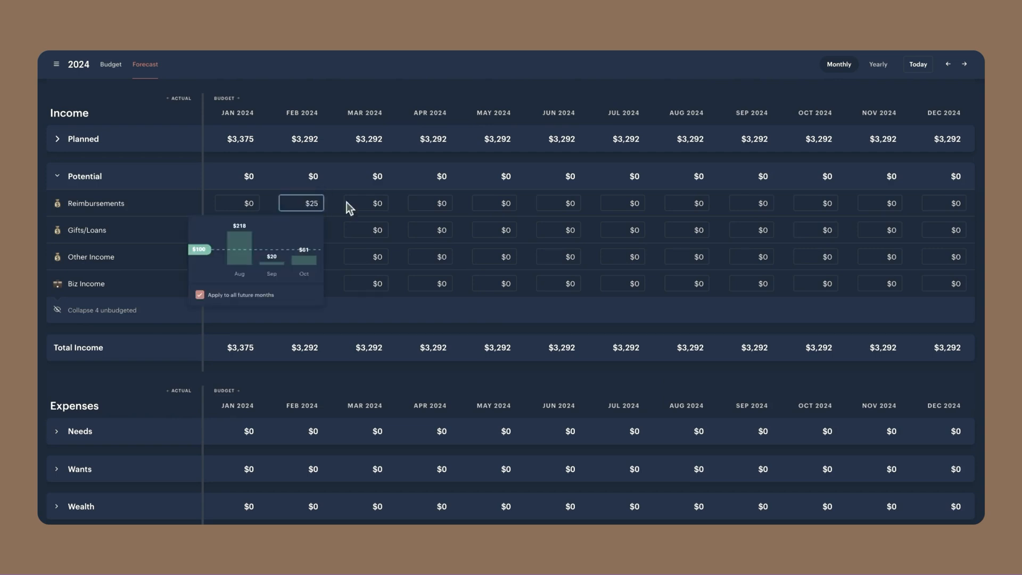
left_click(237, 295)
left_click(362, 312)
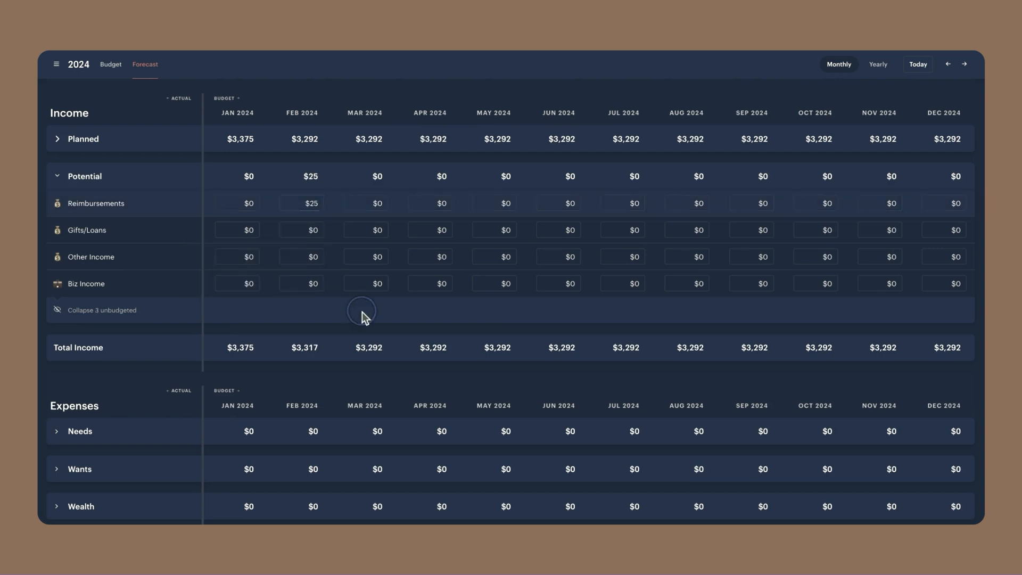
Change the February 2024 Reimbursements to $125 for that month only
left_click(313, 203)
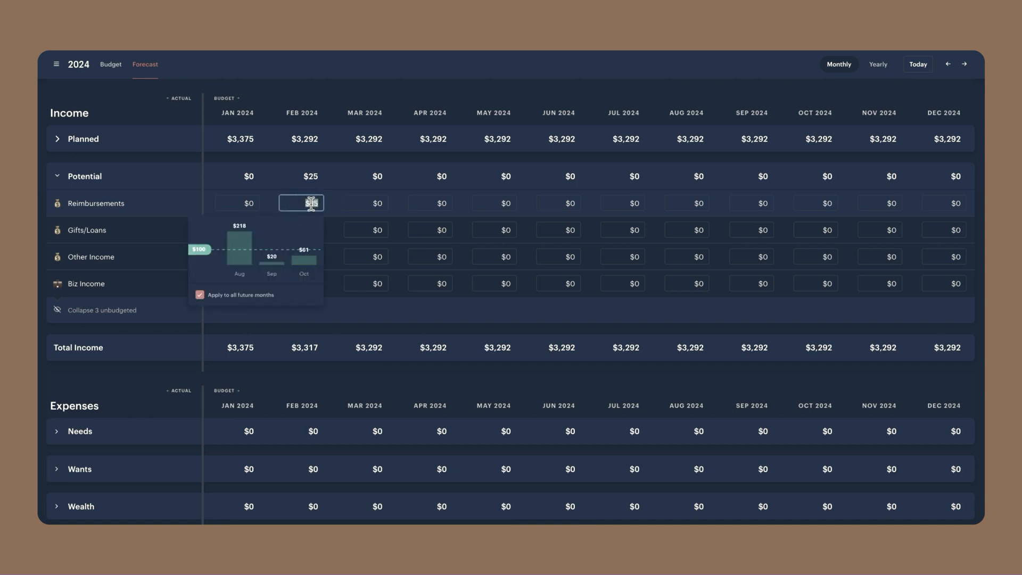
left_click(316, 203)
key("BackSpace")
key("BackSpace")
type("125")
left_click(358, 319)
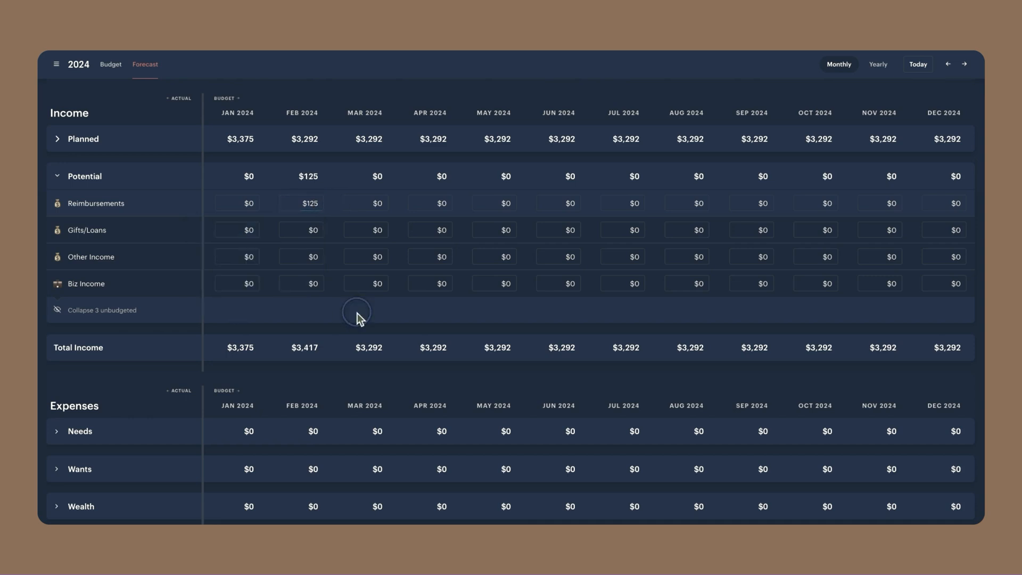
Under the Needs expenses, set the January 2024 Rent & Utilities to $983 and apply it to all future months
left_click(58, 178)
left_click(58, 297)
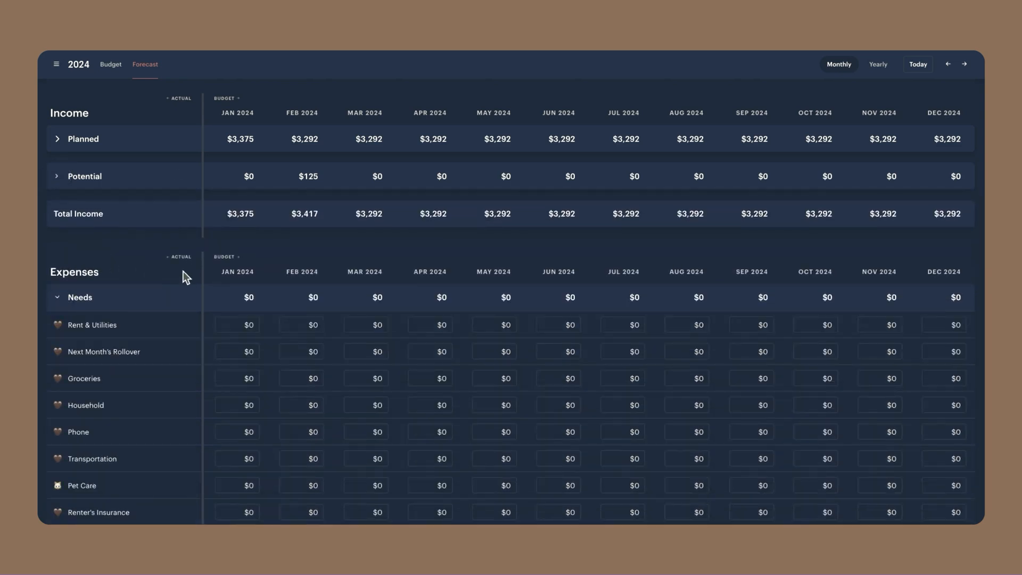
scroll(251, 287, "down", 1)
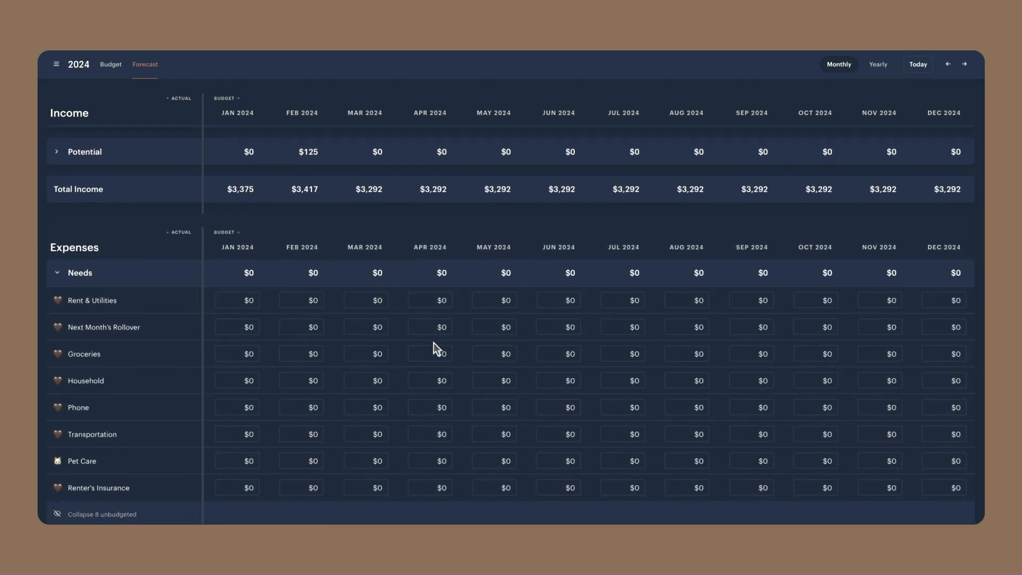
left_click(251, 300)
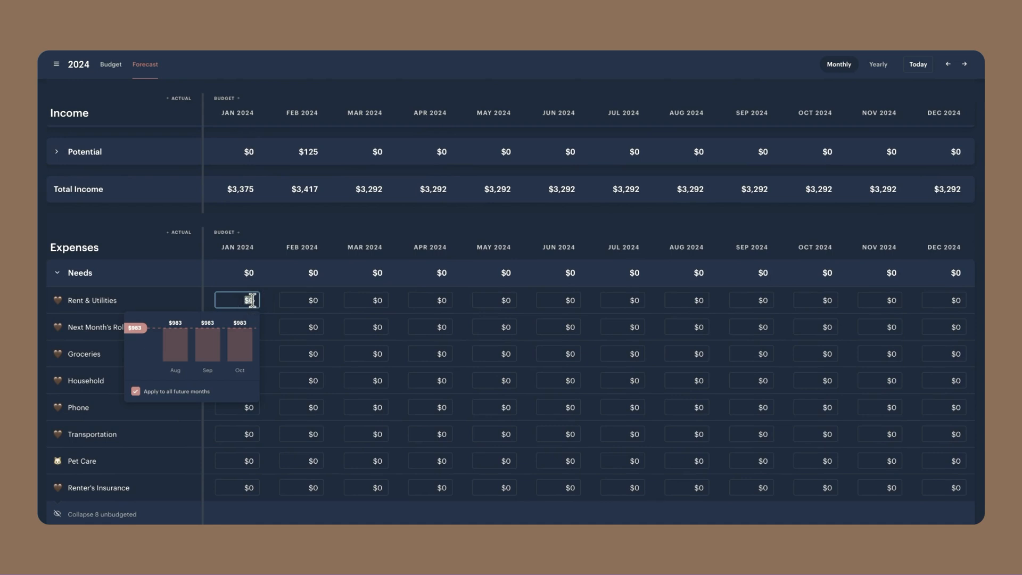
type("983")
key("Return")
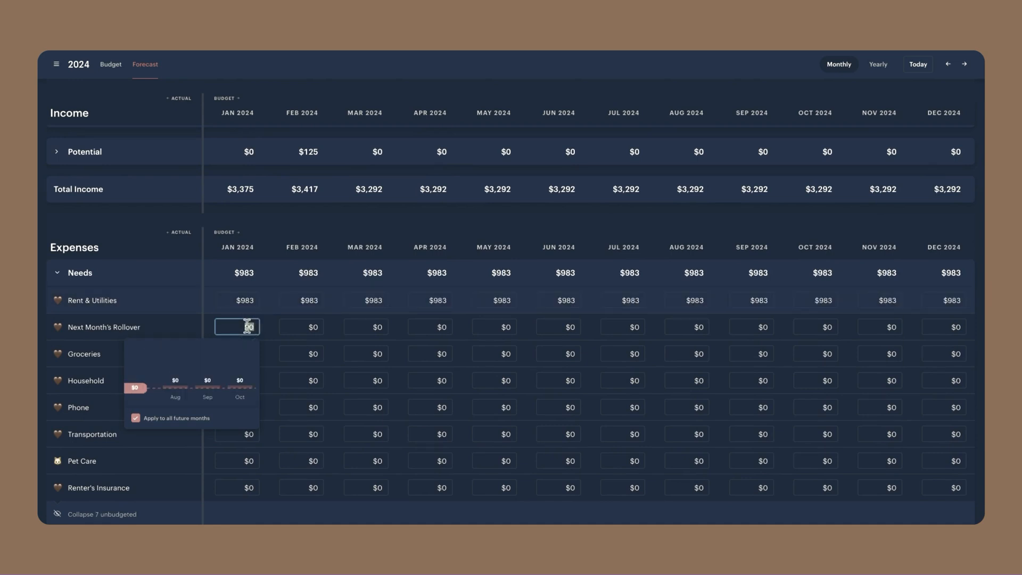
Set the January 2024 Next Month's Rollover to $115 and Groceries to $325, applying both to all future months
type("115")
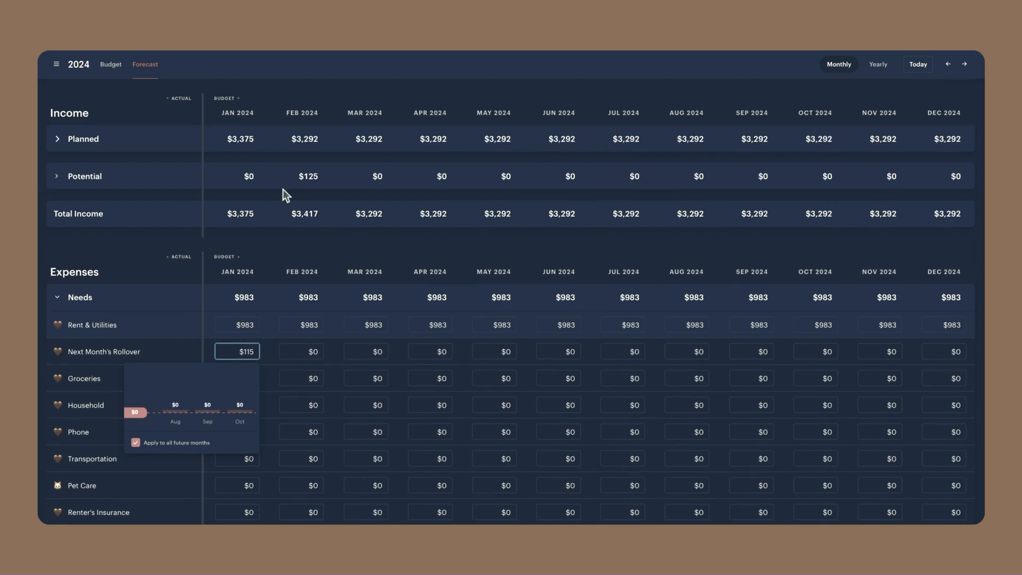
left_click(178, 176)
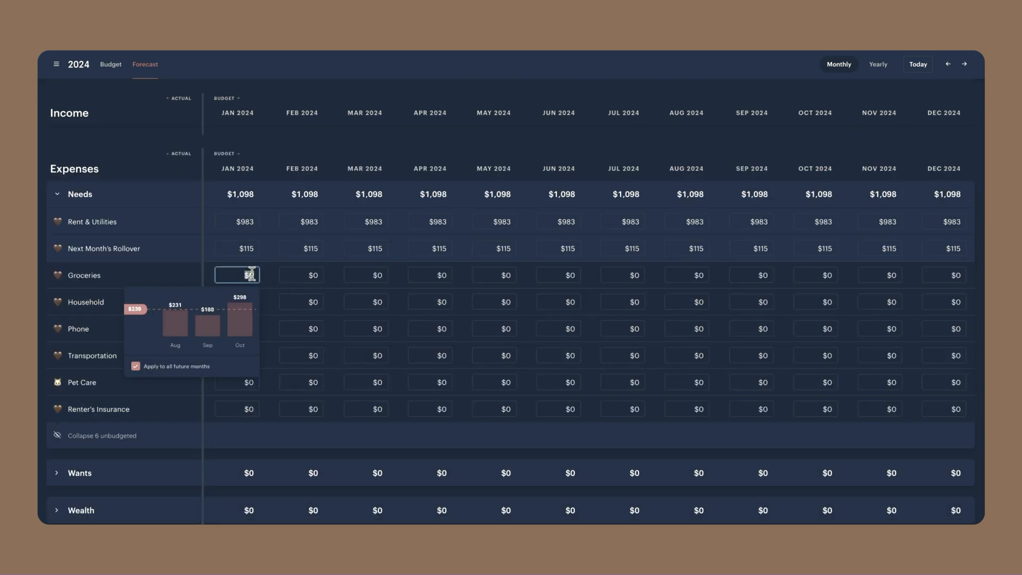
type("325")
key("Return")
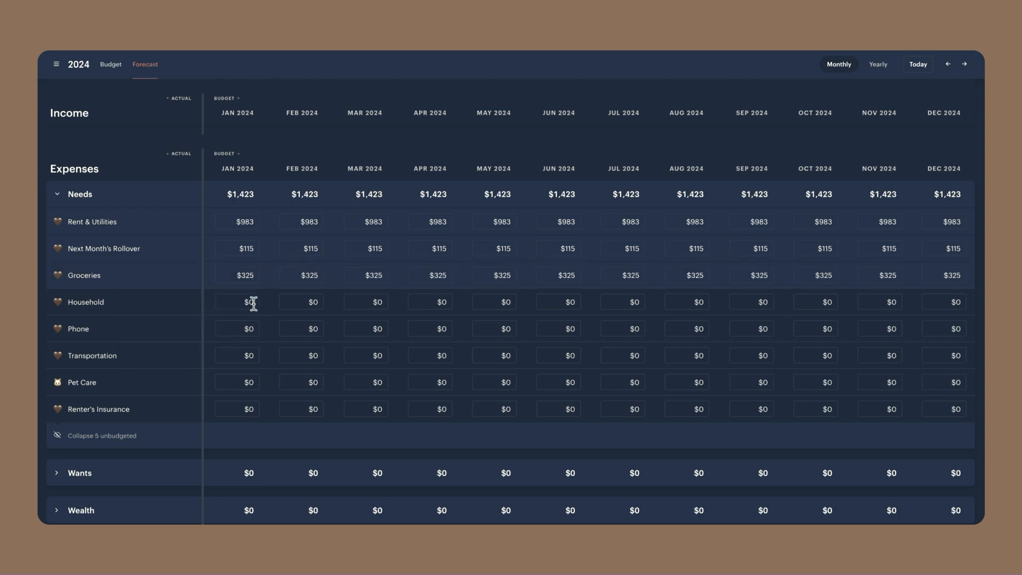
Set the January 2024 Household expense to $50 and apply it to all future months
type("50")
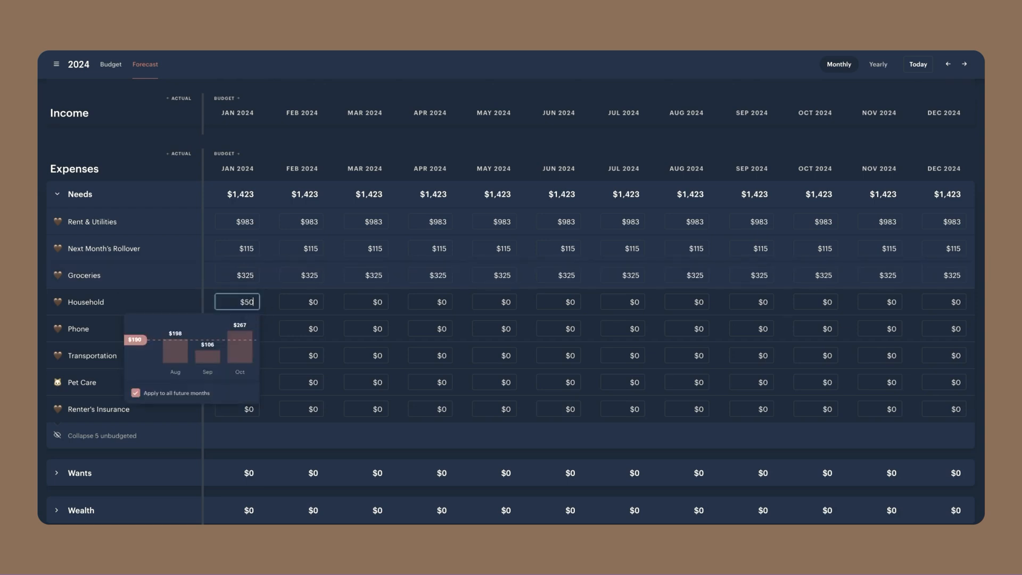
key("Return")
Set the February 2024 Phone expense under Needs to $200 for that month only
left_click(315, 329)
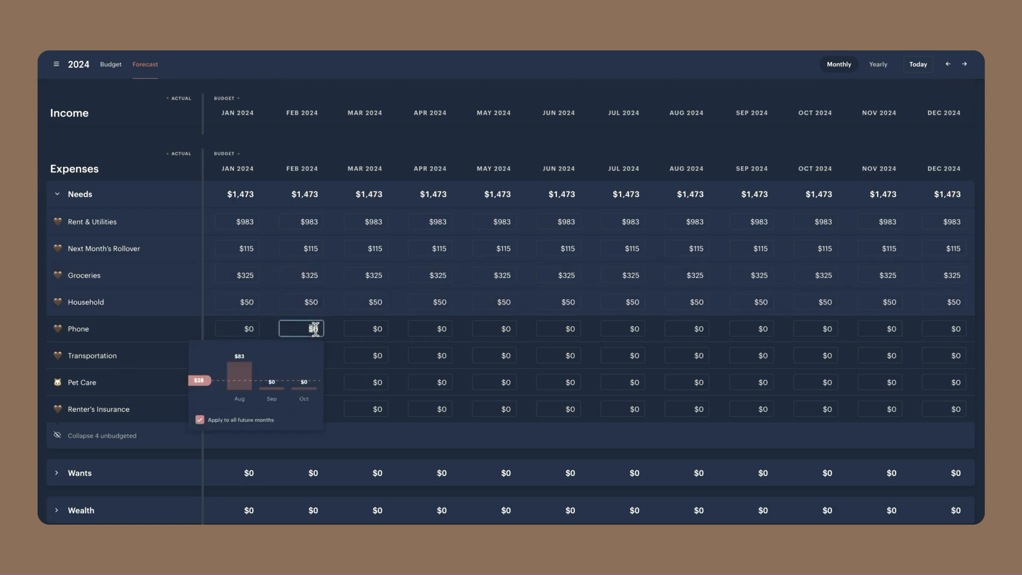
type("200")
key("Return")
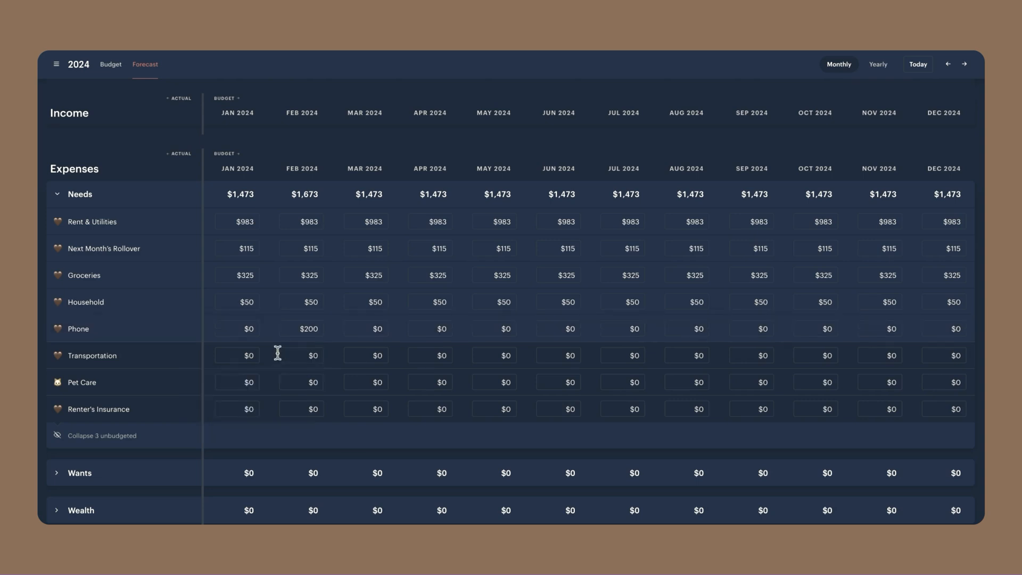
Set the January 2024 Transportation to $55 and Pet Care to $100, applying both to all future months
left_click(248, 354)
type("55")
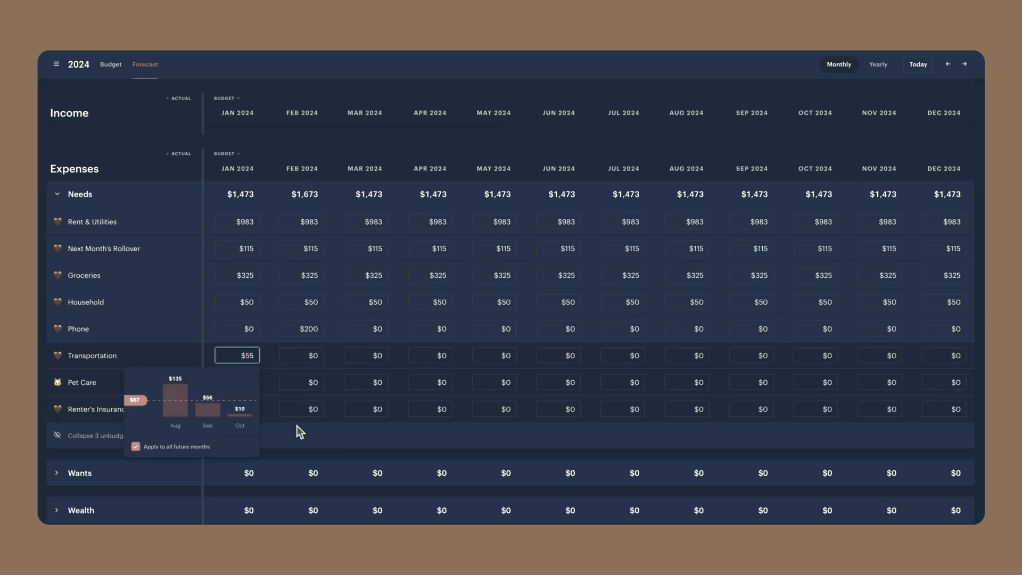
left_click(244, 383)
type("100")
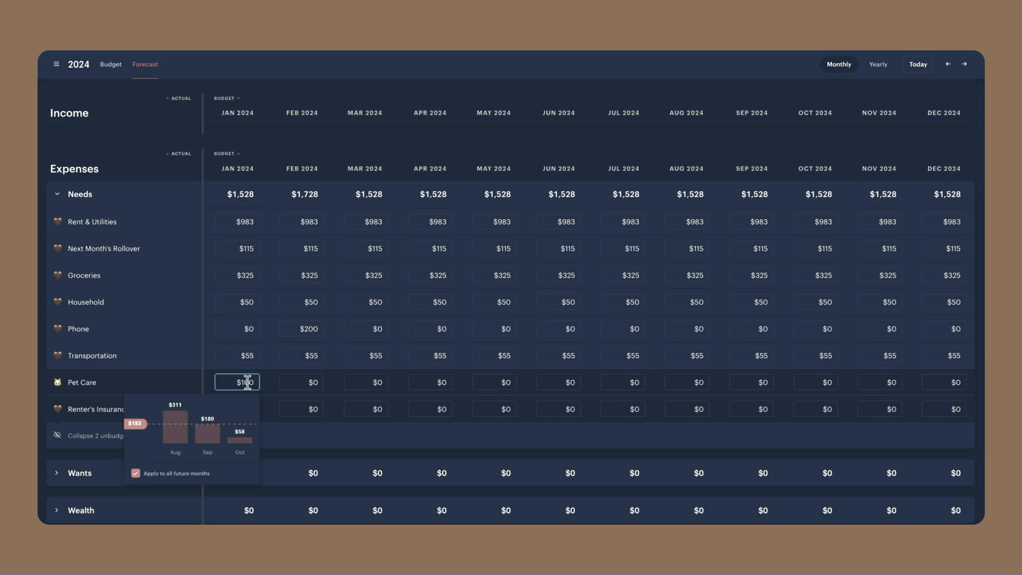
key("Return")
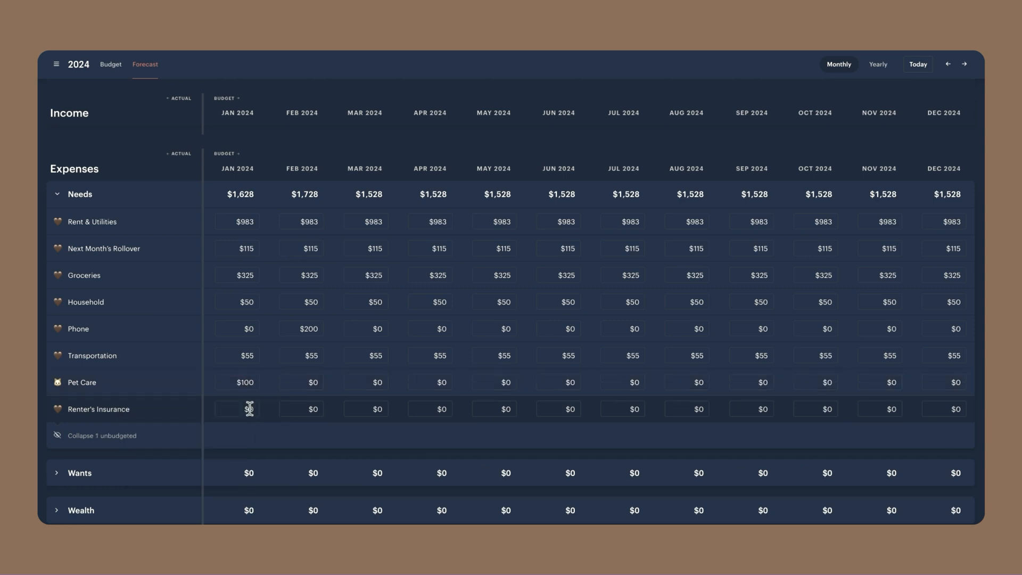
Set the January 2024 Renter's Insurance to $11 and apply it to all future months
left_click(227, 408)
type("11")
key("Return")
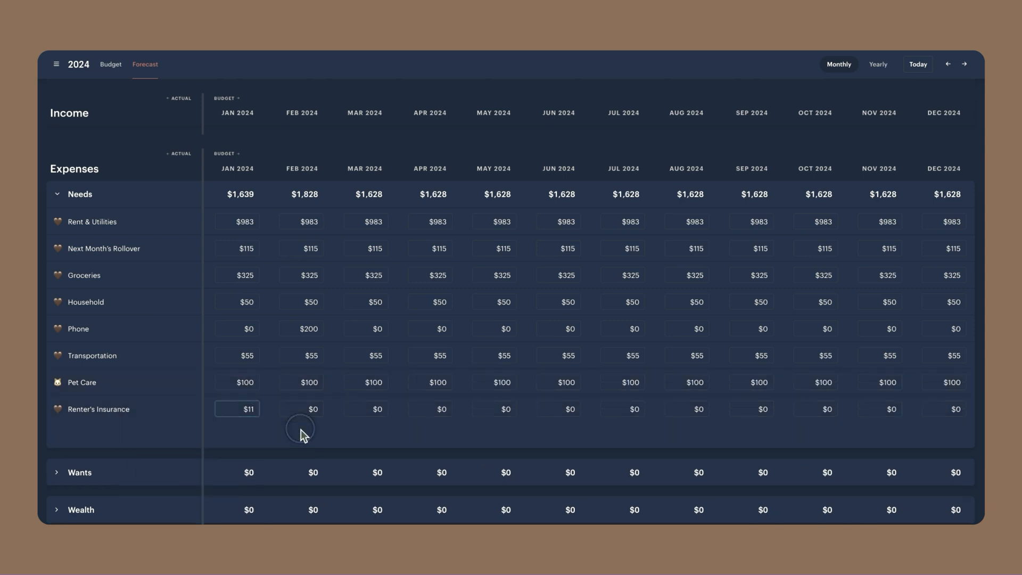
Recheck the Potential income categories and set the February 2024 Household expense to $150 for that month only
scroll(319, 201, "down", 2)
scroll(318, 201, "up", 3)
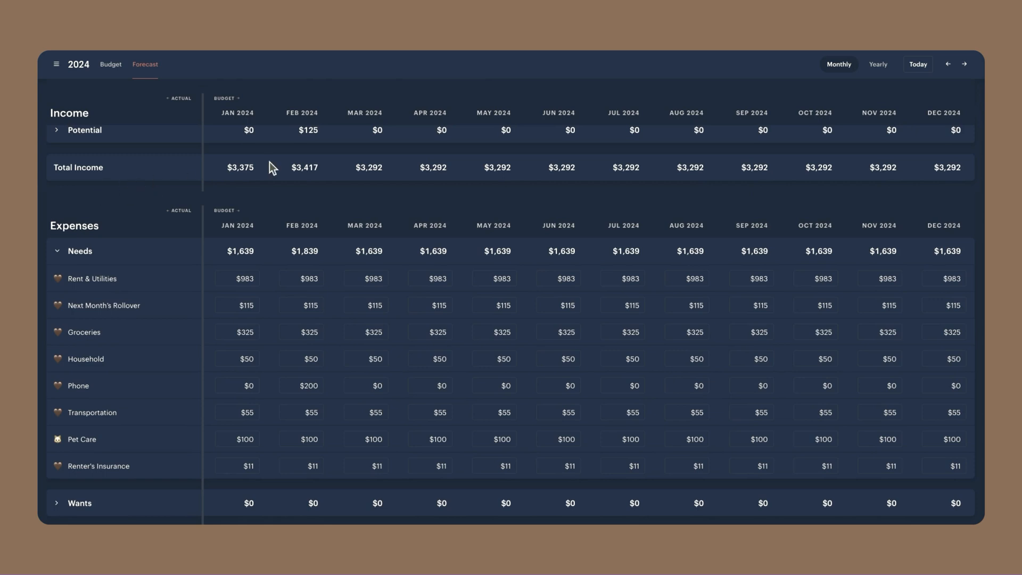
scroll(269, 165, "up", 1)
left_click(53, 162)
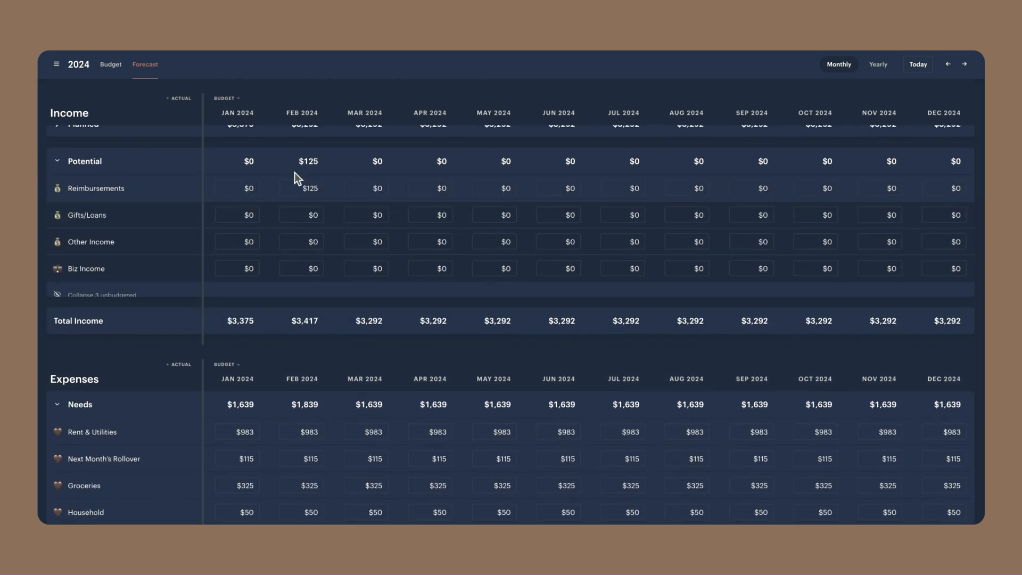
left_click(57, 159)
scroll(272, 251, "down", 2)
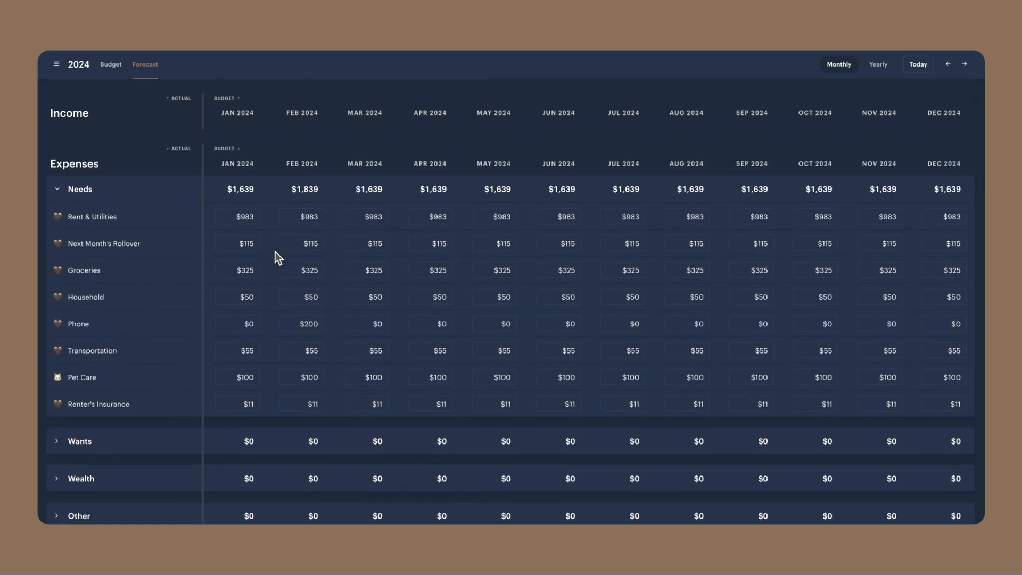
left_click(311, 314)
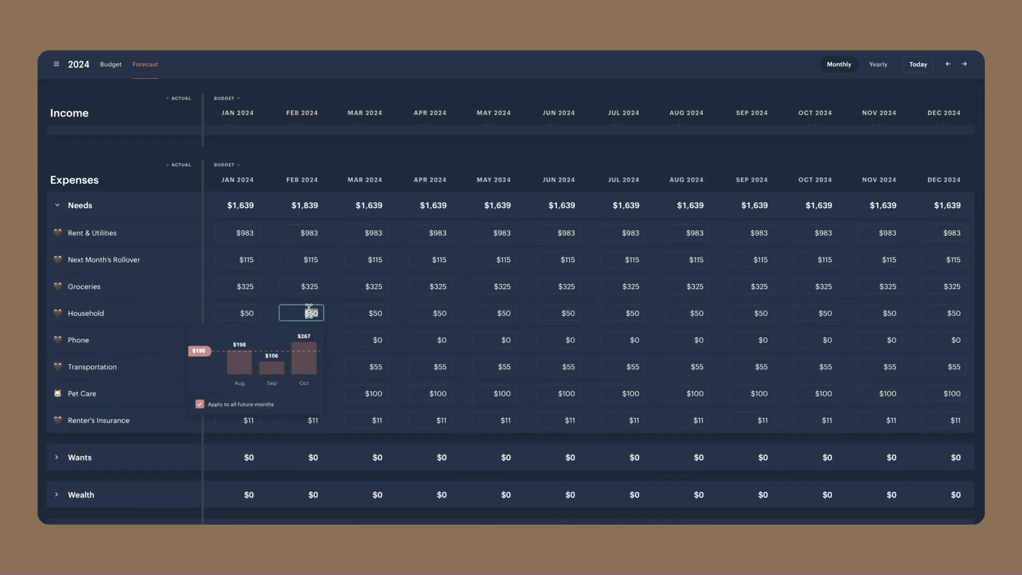
type("1")
left_click(363, 436)
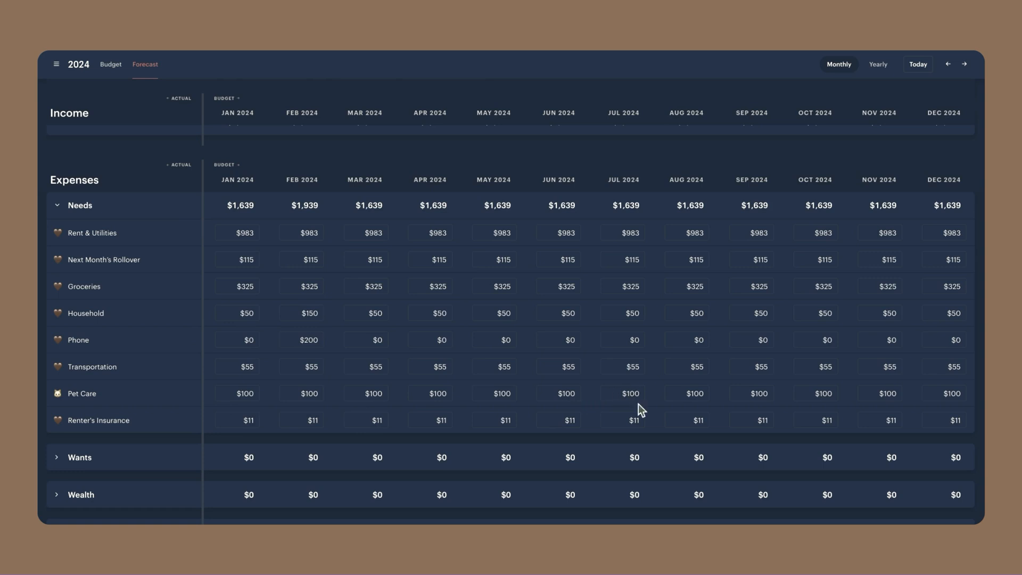
Set the September 2024 Pet Care expense to $225 for that month only
left_click(763, 393)
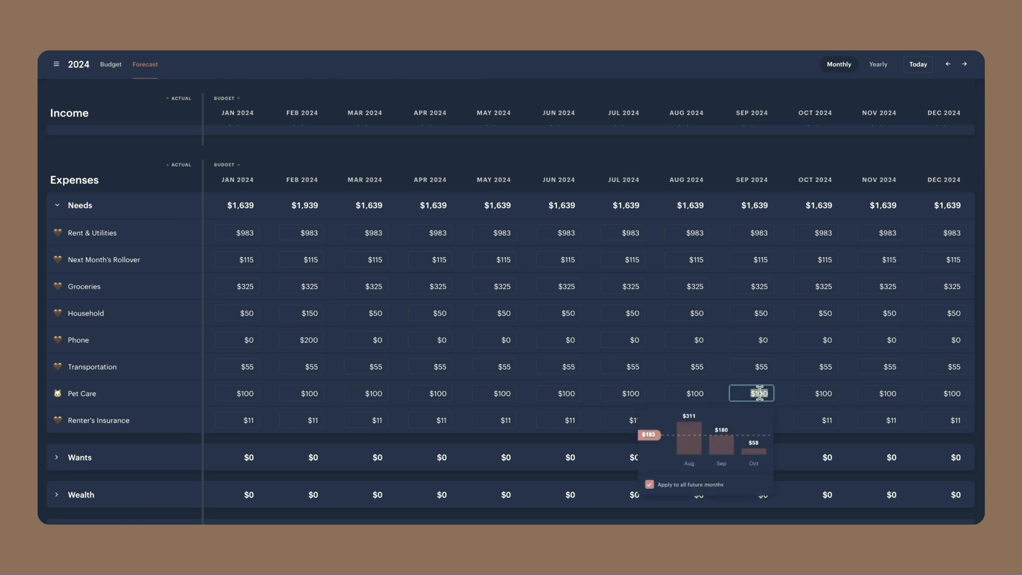
type("225")
key("Return")
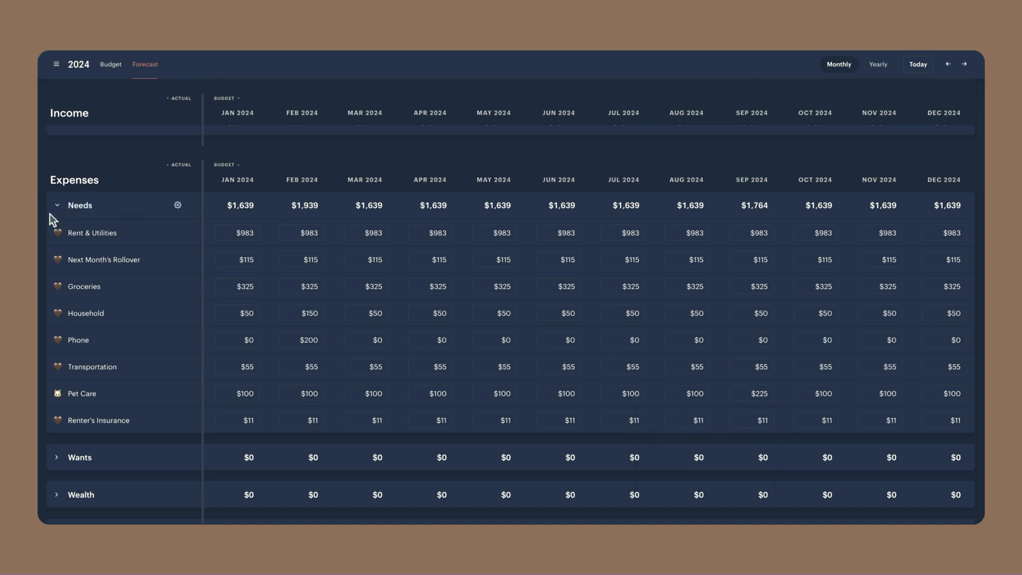
Under the Wants expenses, set the January 2024 Therapy to $100 and Health & Wellness to $40, applying both to all future months
left_click(59, 207)
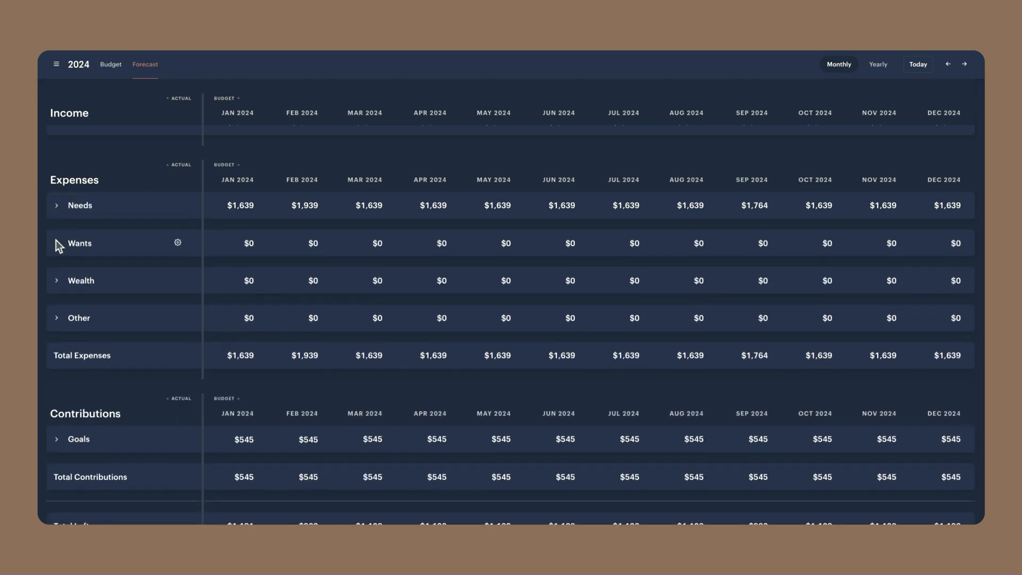
left_click(57, 244)
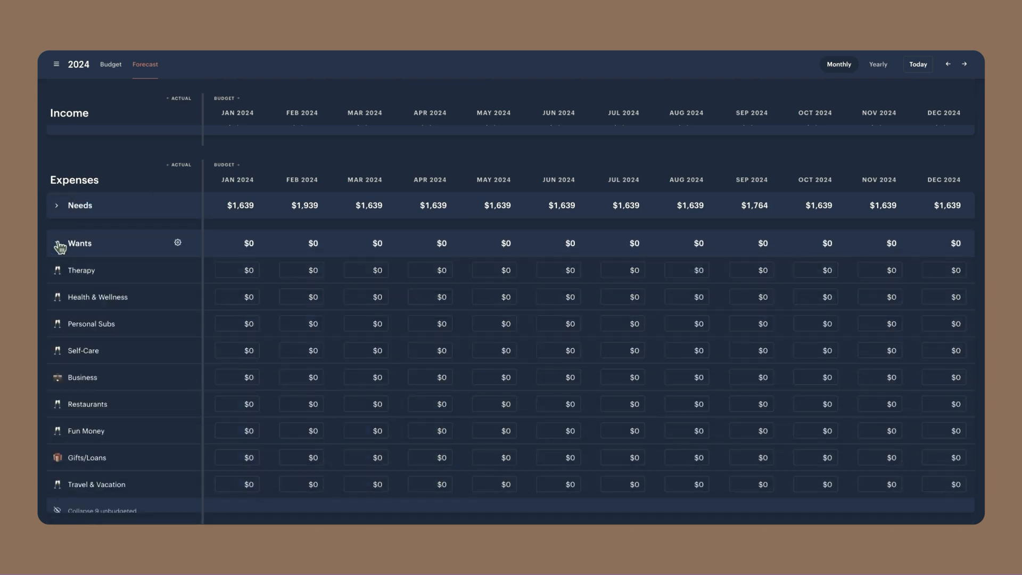
left_click(251, 269)
type("100")
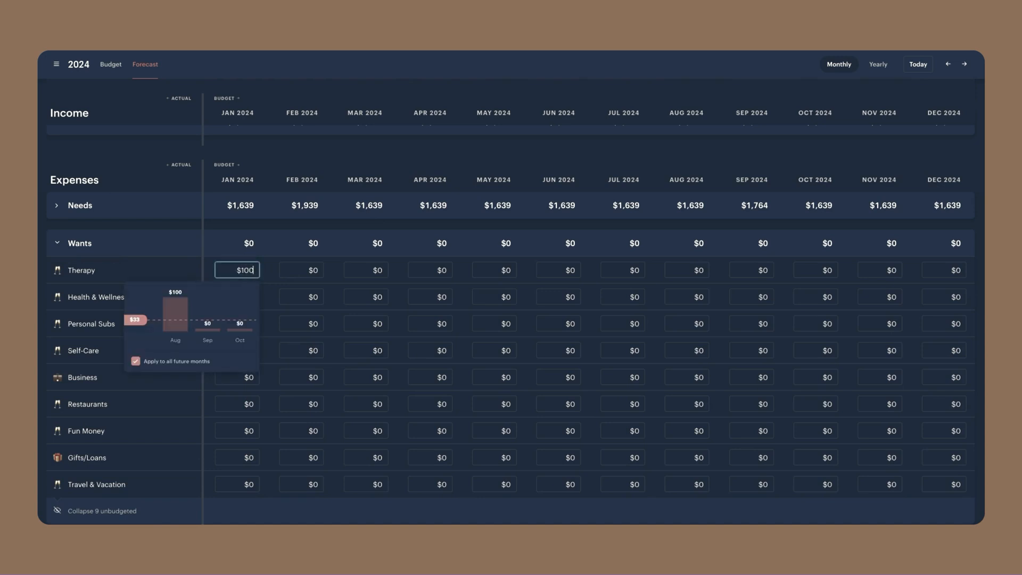
key("Return")
left_click(252, 297)
type("40")
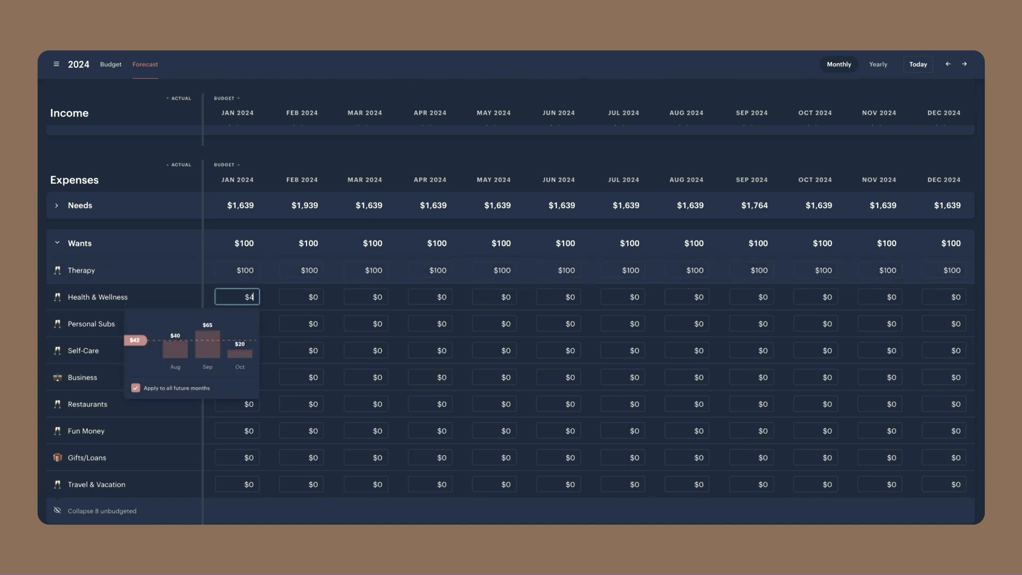
key("Return")
Set the January 2024 Personal Subs to $20 and apply it to all future months
left_click(250, 323)
type("2")
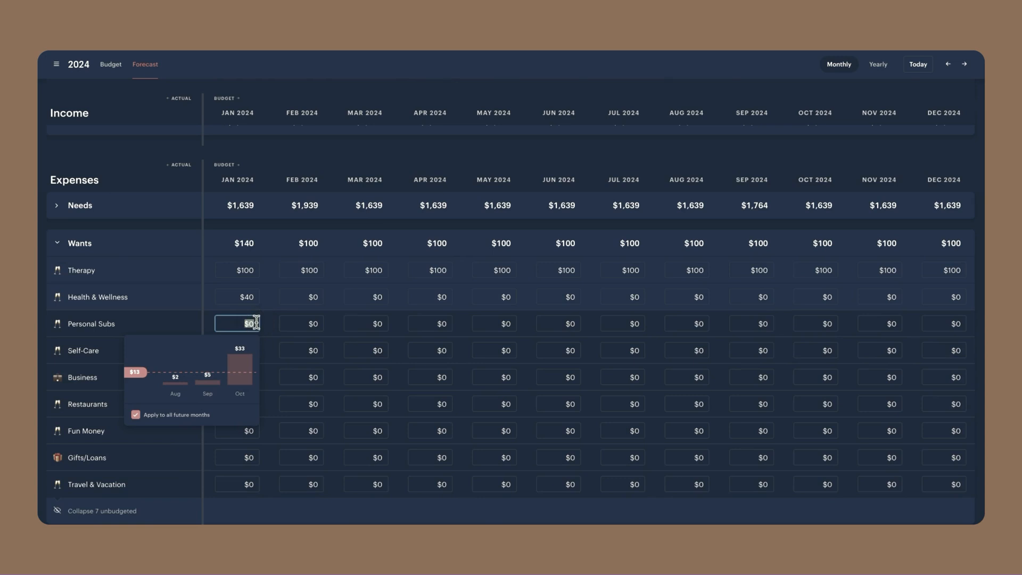
type("0")
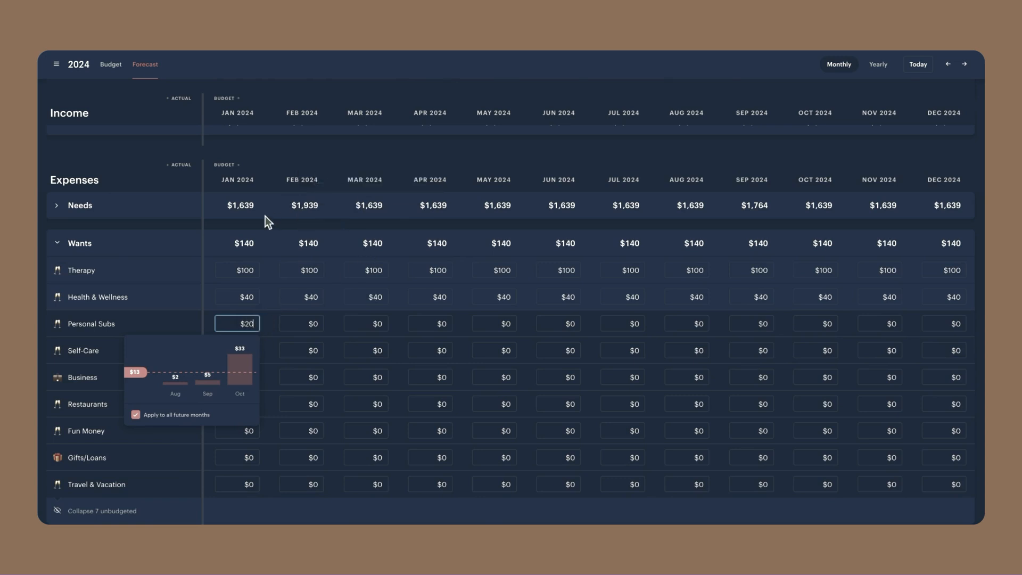
key("Return")
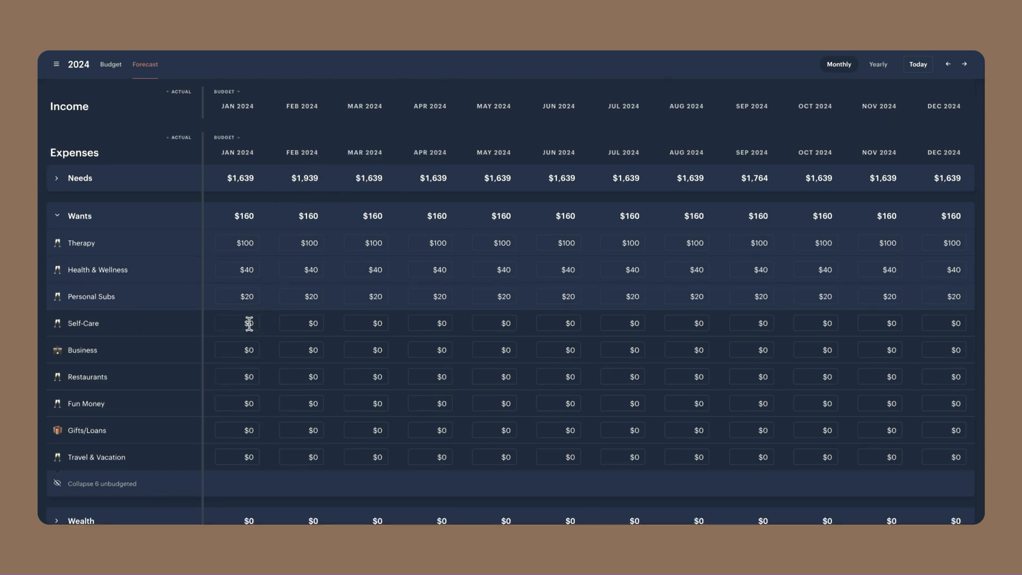
Set the January 2024 Business and Restaurants expenses to $40 each, applying both to all future months
left_click(249, 351)
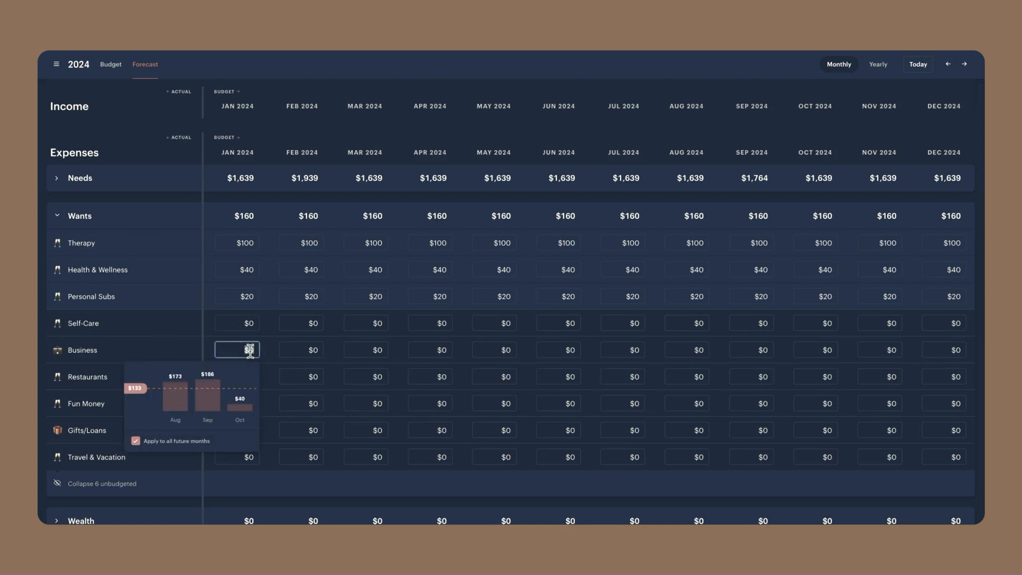
type("40")
left_click(248, 376)
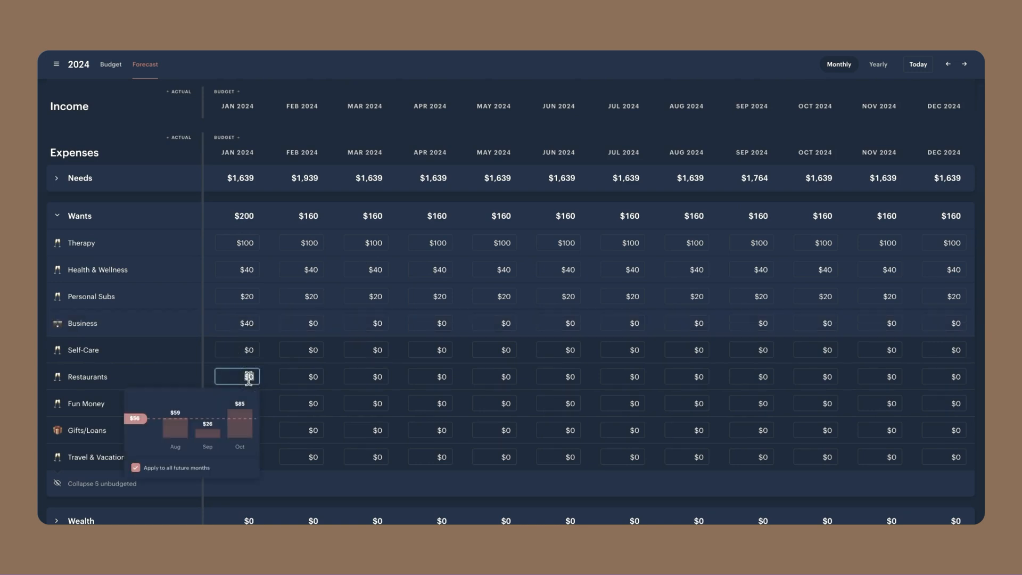
type("40")
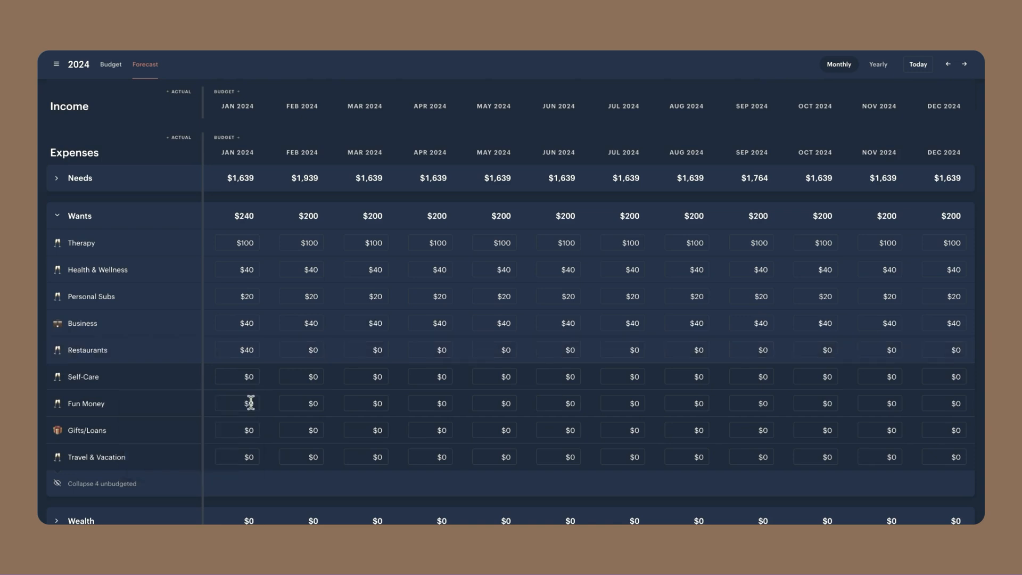
Set the January 2024 Fun Money expense to $30 and apply it to all future months
left_click(251, 403)
type("30")
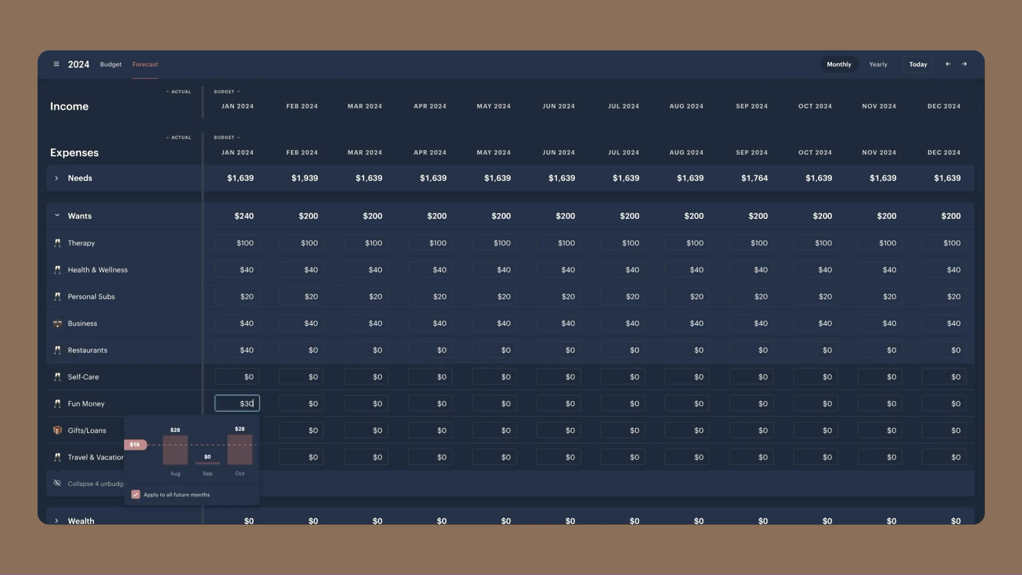
left_click(304, 489)
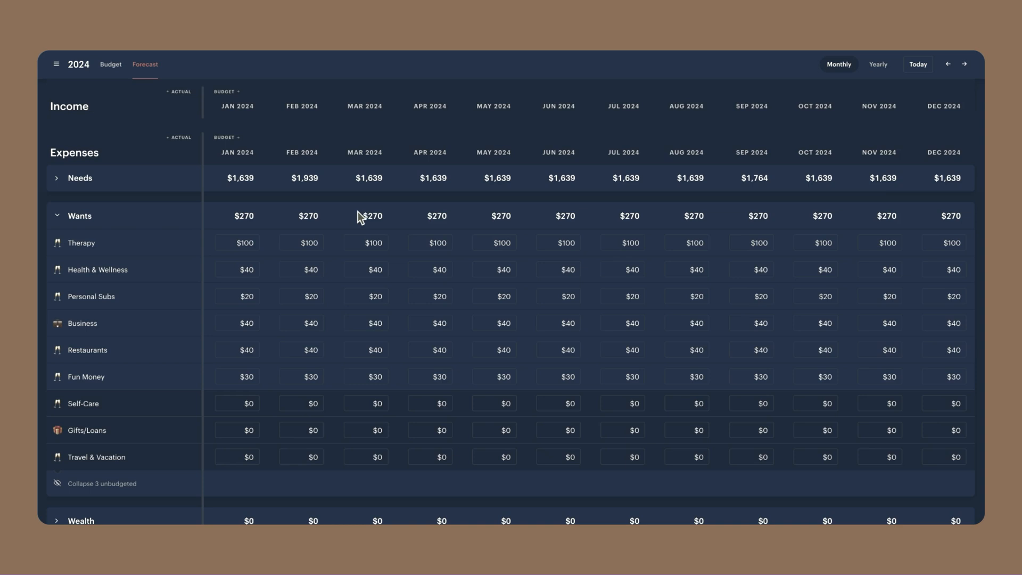
Change the January 2024 Personal Subs expense under Wants to $5
left_click(251, 295)
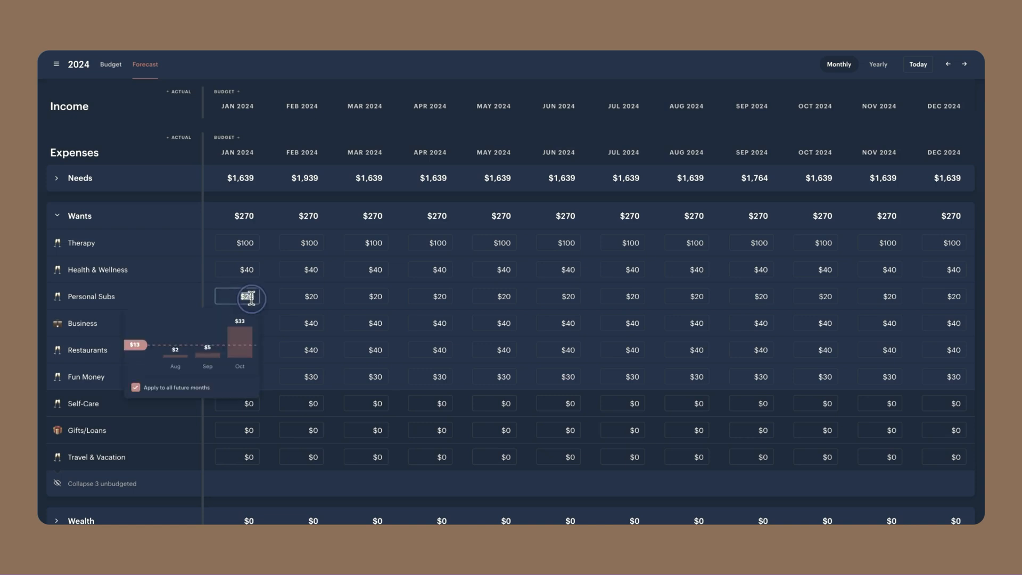
type("5")
key("Return")
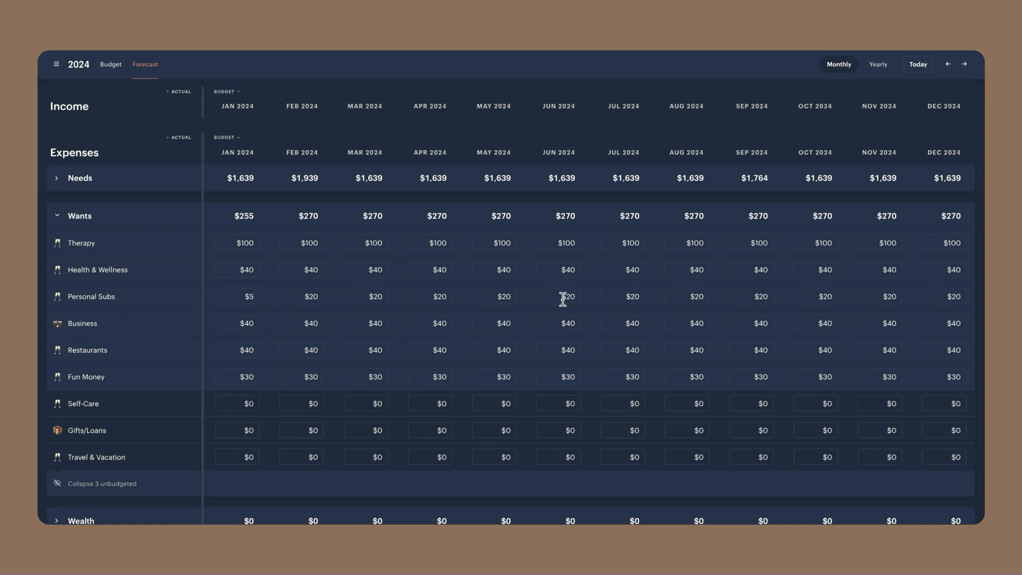
Set the January 2024 Personal Subs expense to $105 and the Business expense to $60, for that month only
left_click(246, 296)
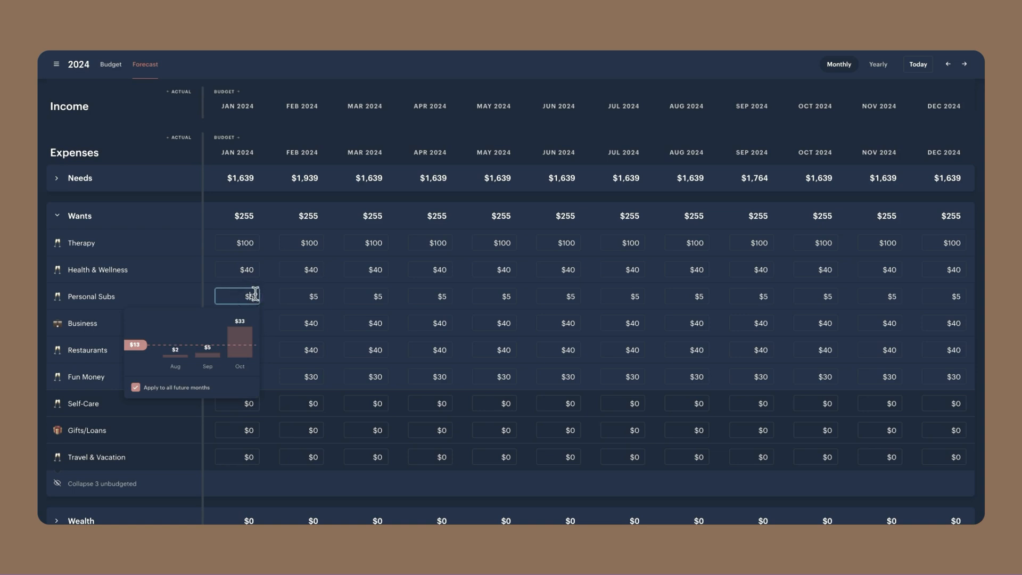
type("10")
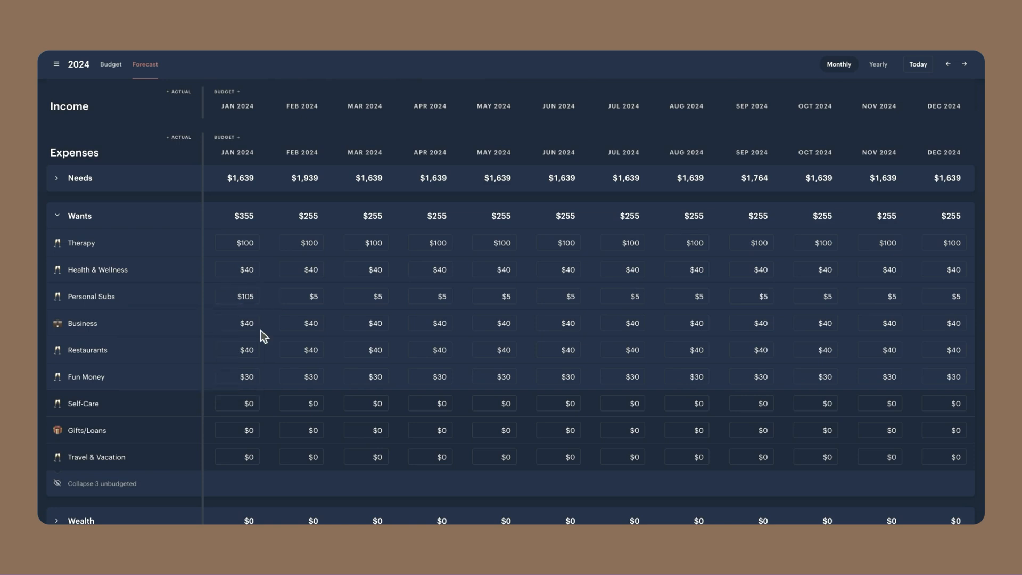
left_click(247, 323)
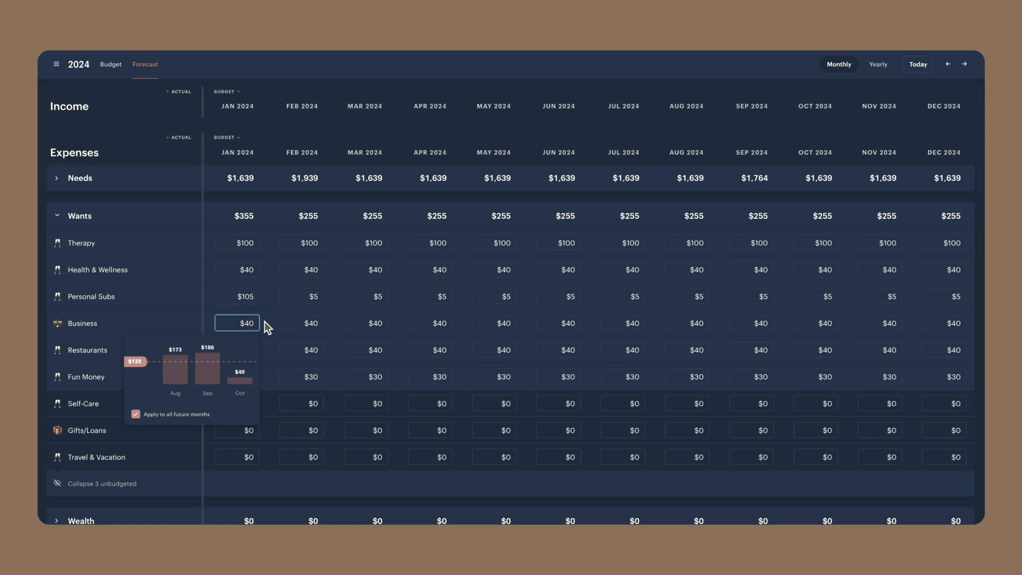
key("BackSpace")
type("6")
left_click(196, 413)
left_click(276, 371)
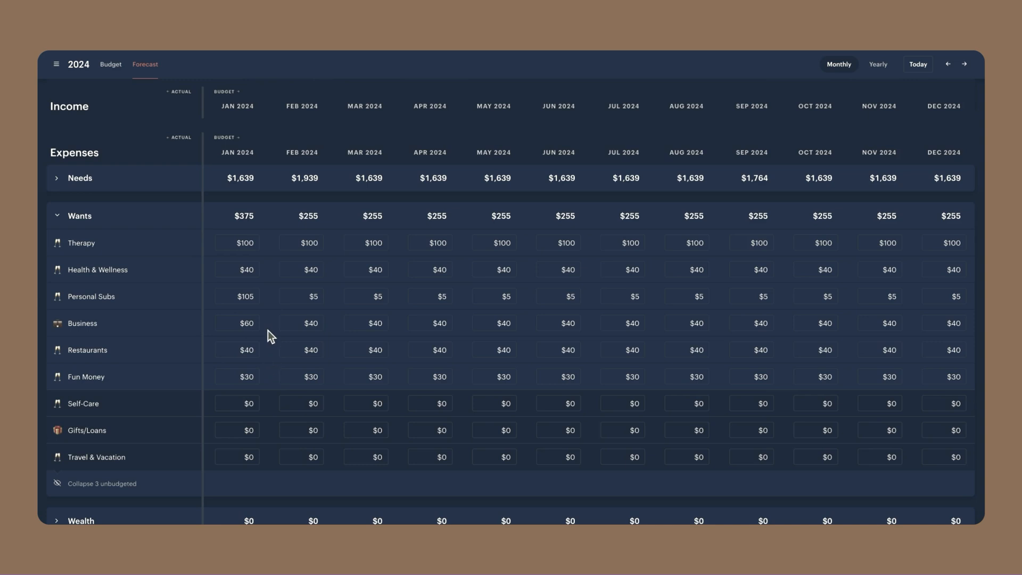
Set the August 2024 Business expense to $91 for that month only, and collapse the Wants group
left_click(698, 323)
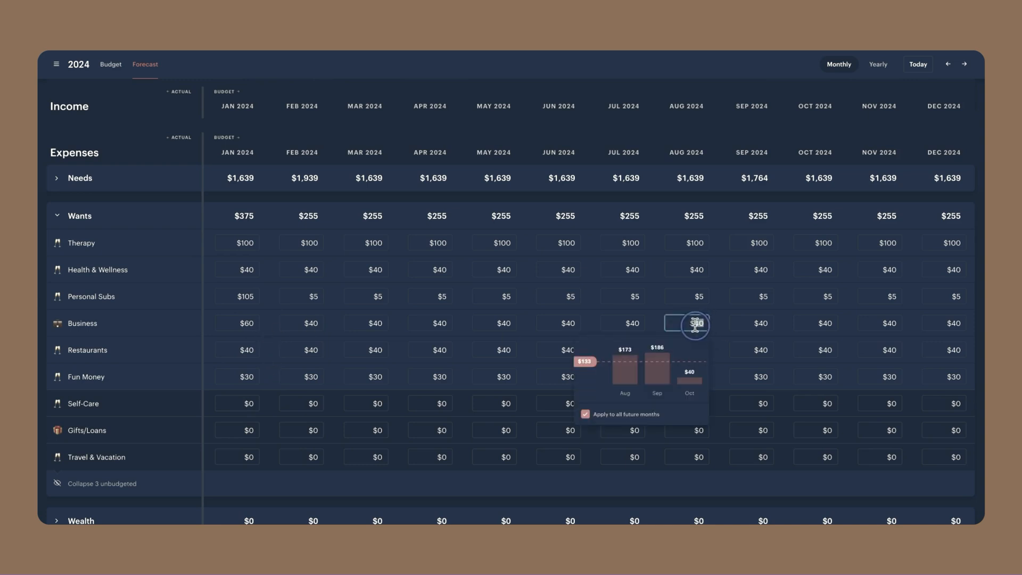
type("91")
key("Return")
left_click(59, 216)
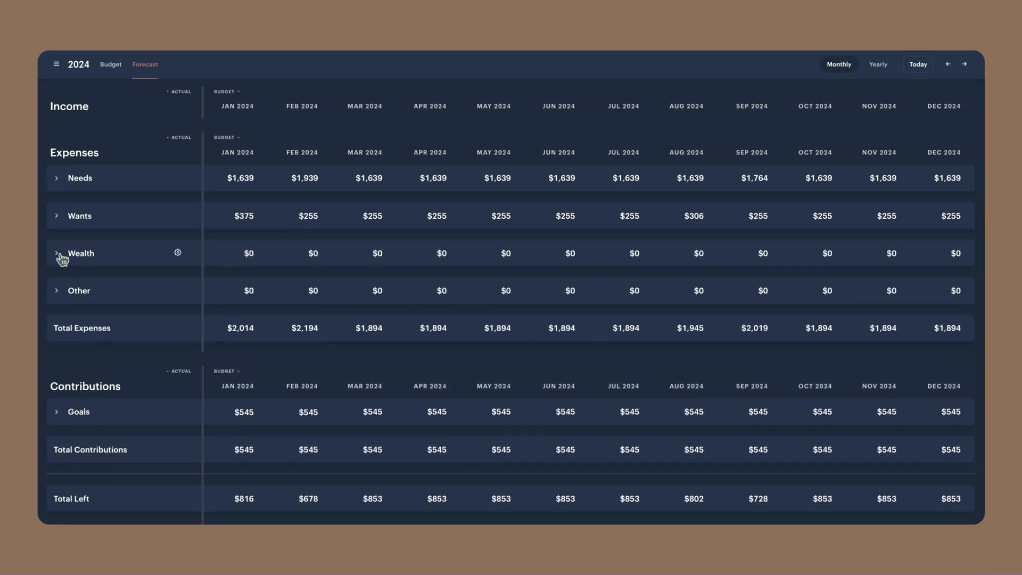
Under Wealth, set January 2024 Debts to $100 and Loans to $15, applying both to all future months
left_click(61, 256)
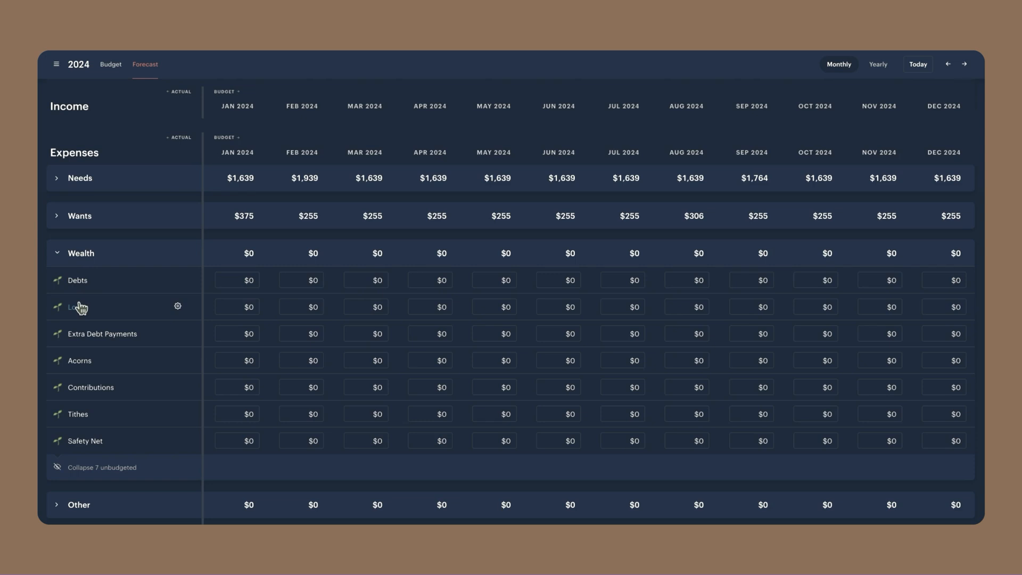
left_click(235, 280)
type("1")
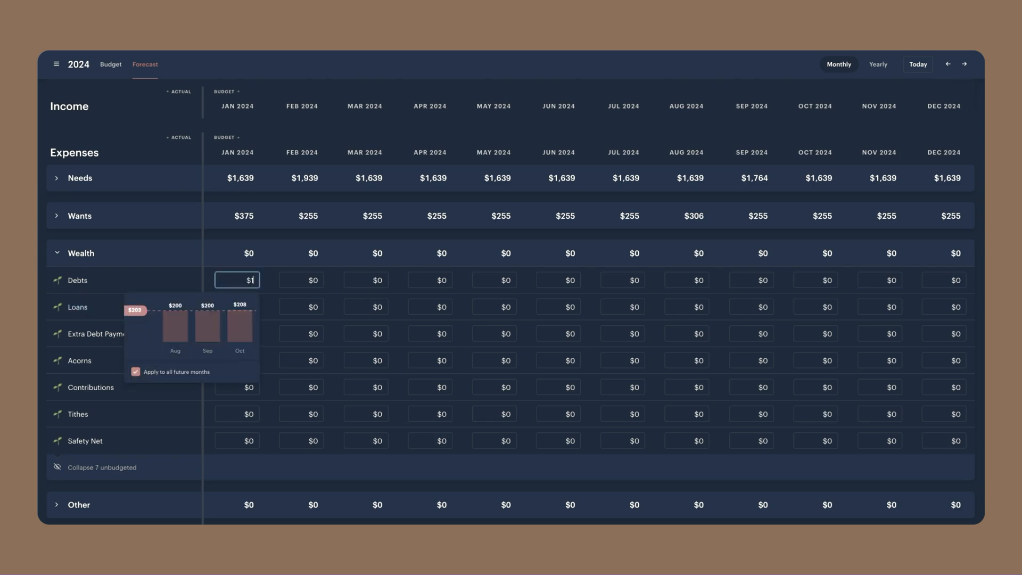
type("00")
key("Return")
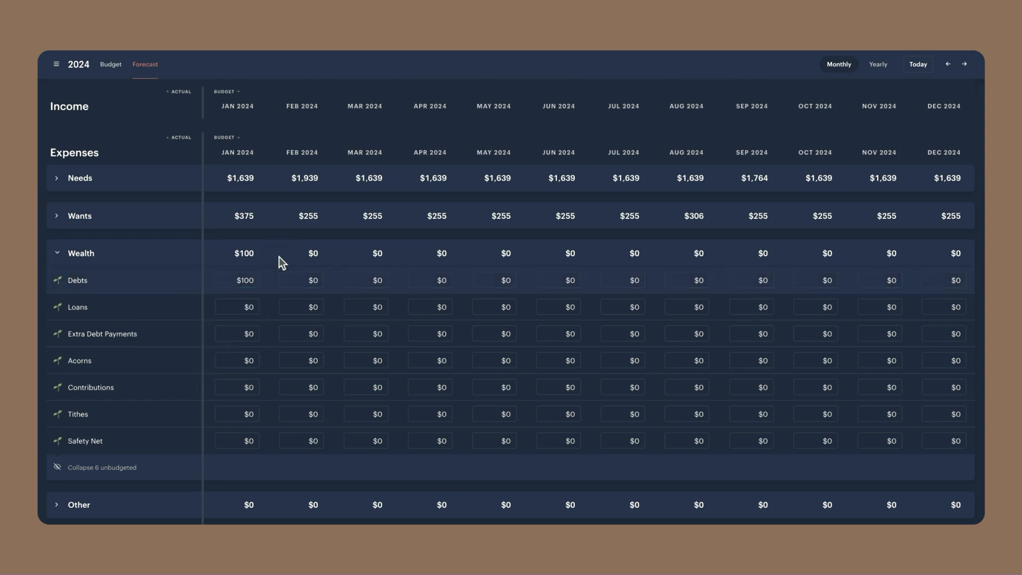
left_click(249, 307)
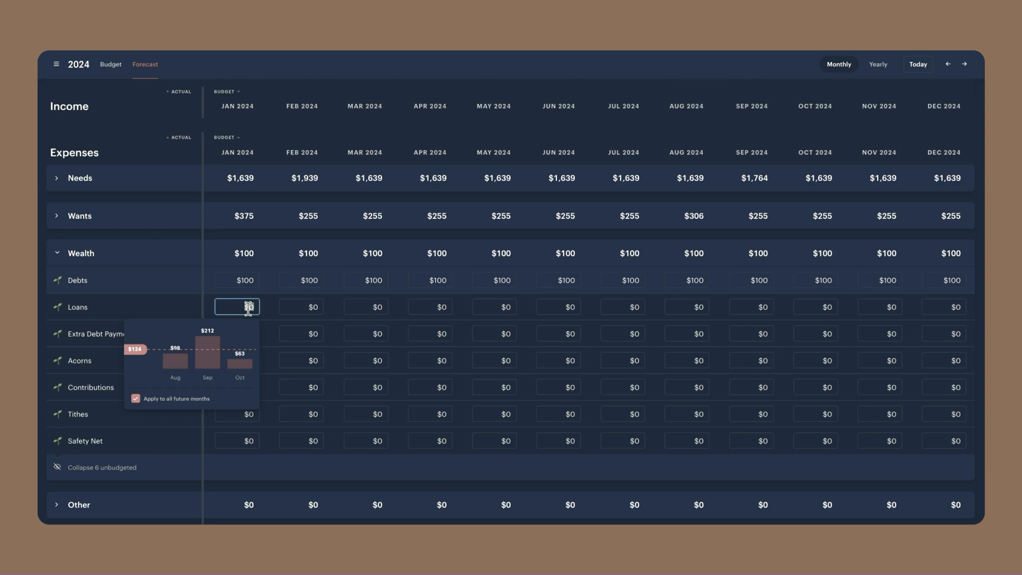
type("15")
key("Return")
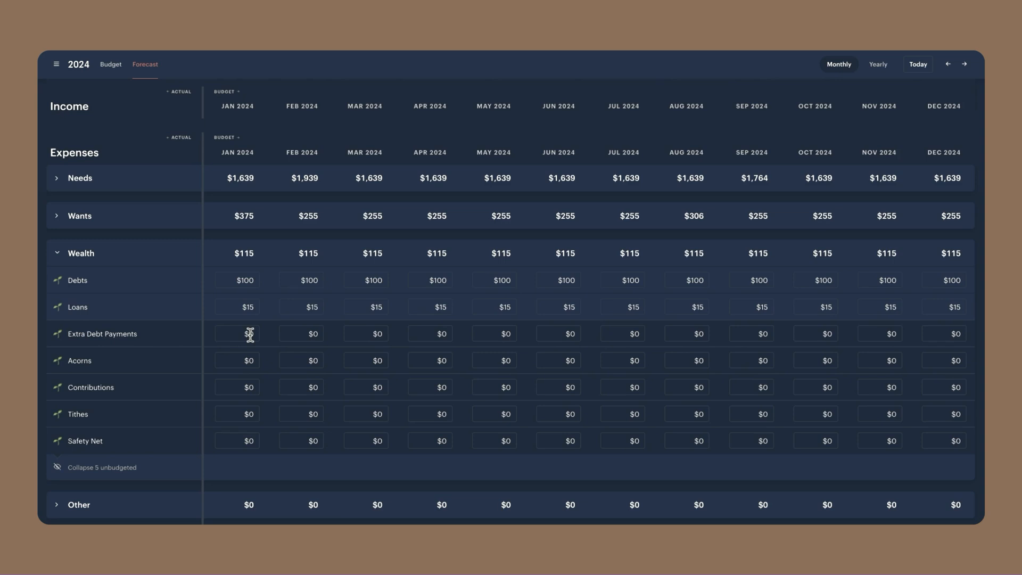
Set the January 2024 Acorns expense to $1 and Contributions to $5, applying both to all future months
left_click(251, 361)
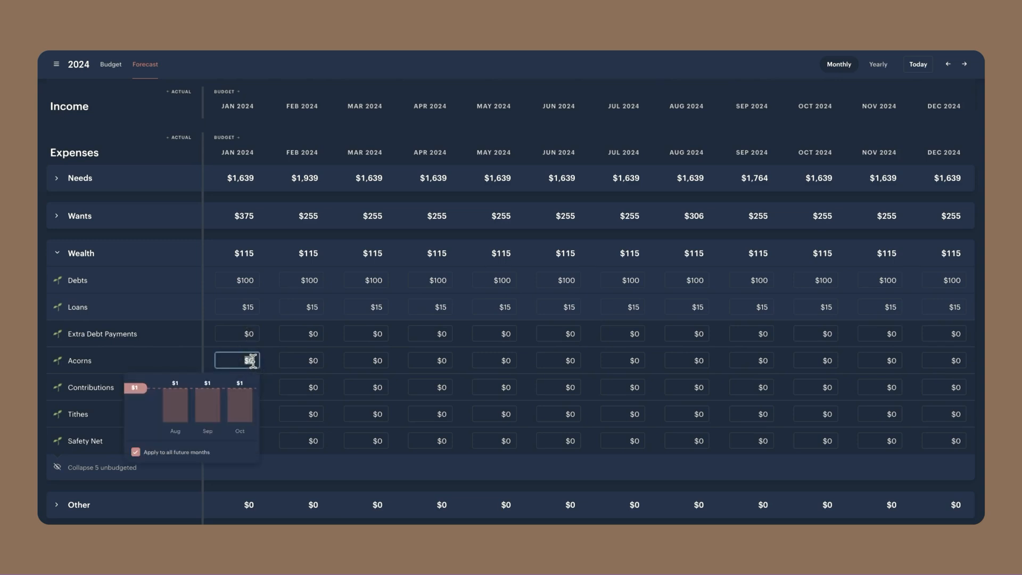
left_click(241, 401)
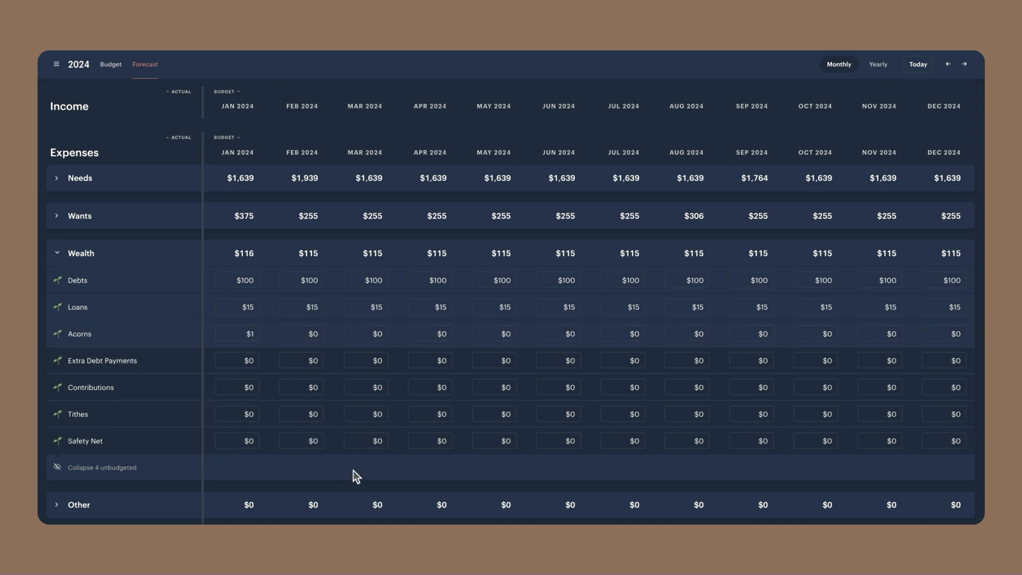
left_click(250, 387)
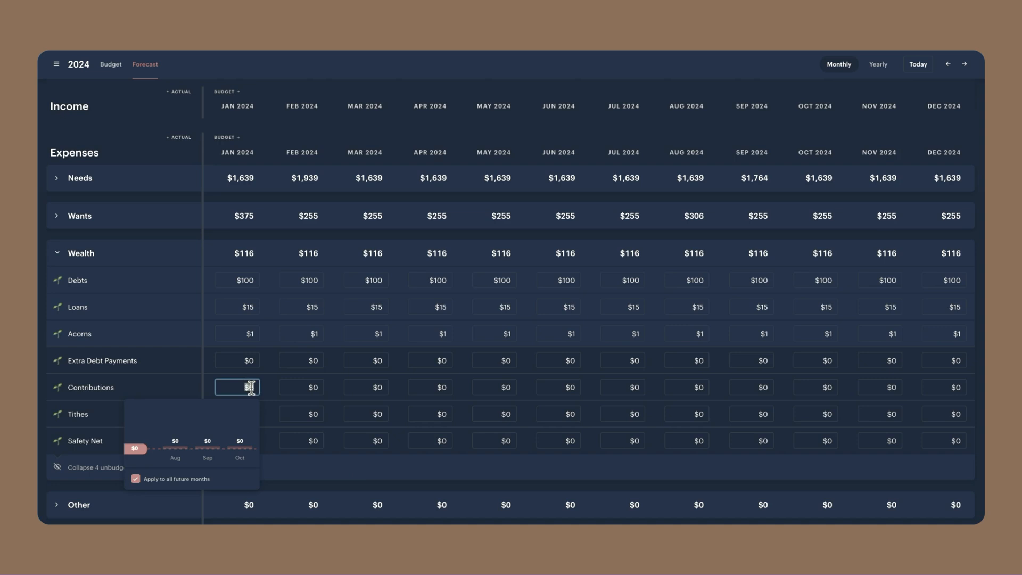
left_click_drag(251, 387, 254, 387)
type("5")
left_click(283, 469)
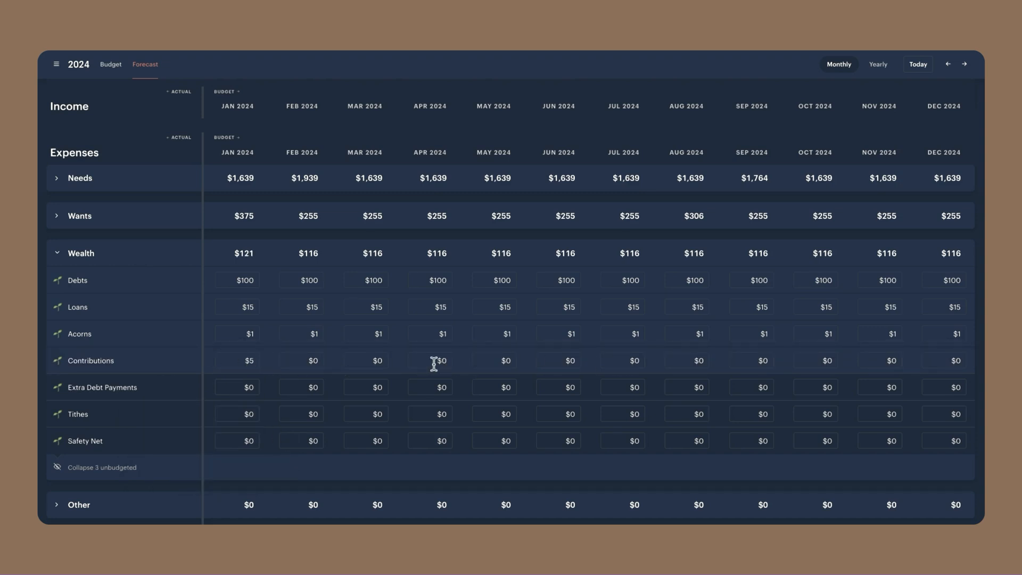
Set the January 2024 Tithes expense to $50 and apply it to all future months
left_click(252, 414)
type("50")
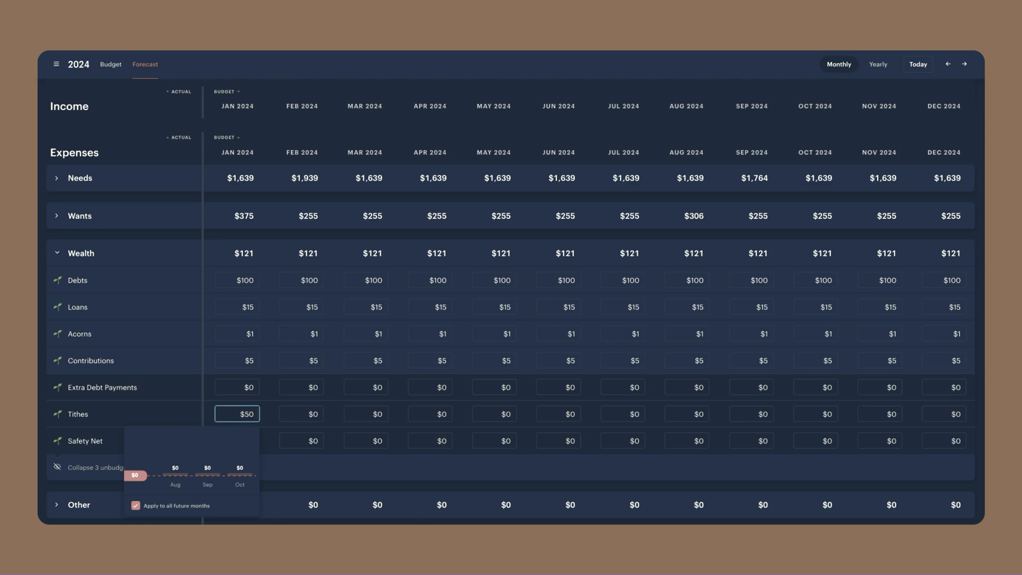
key("Return")
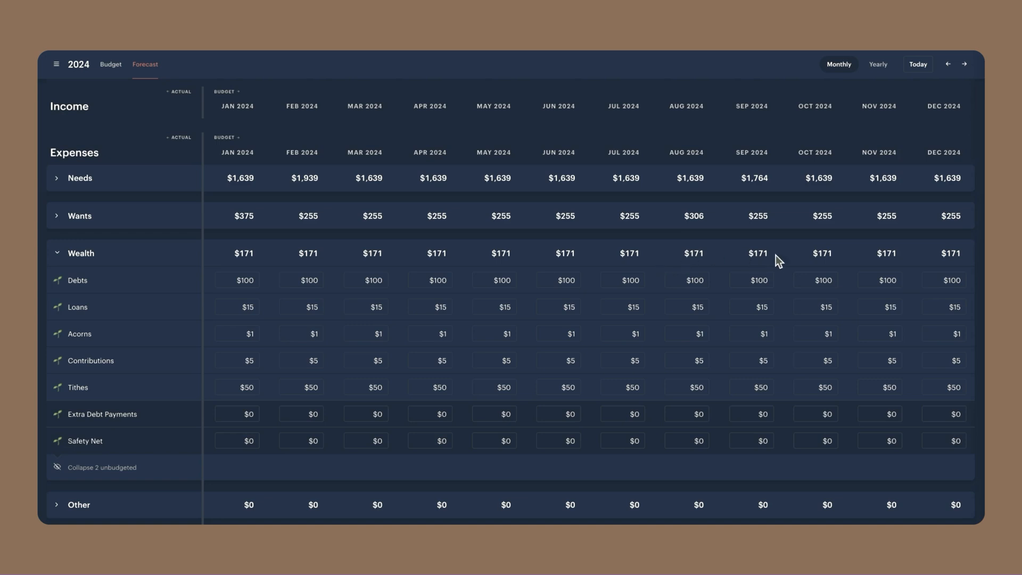
Raise the Loans expense to $170 from October 2024 onward, and collapse the Wealth group
left_click(826, 306)
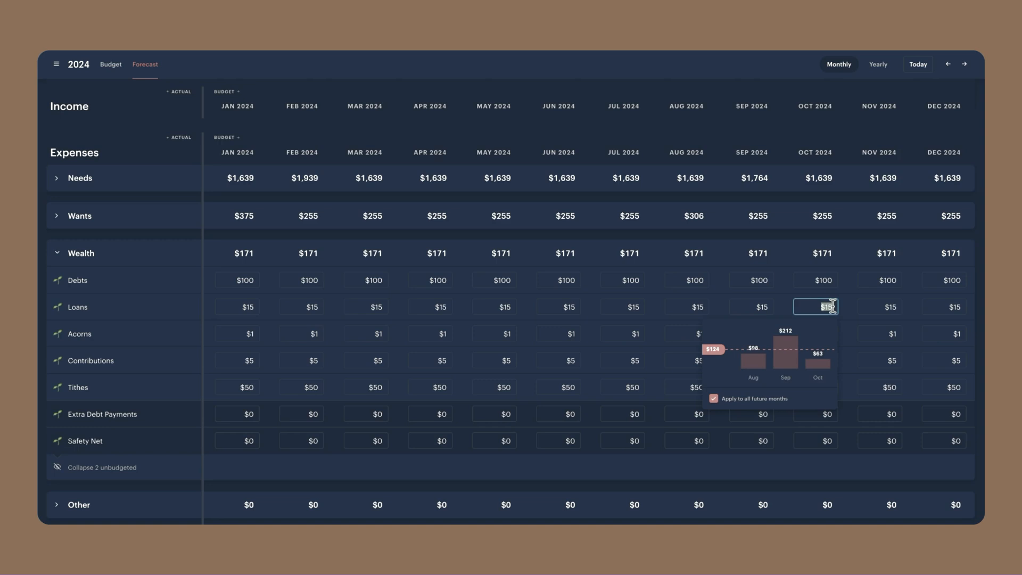
key("BackSpace")
type("160")
key("BackSpace")
key("BackSpace")
type("70")
key("Return")
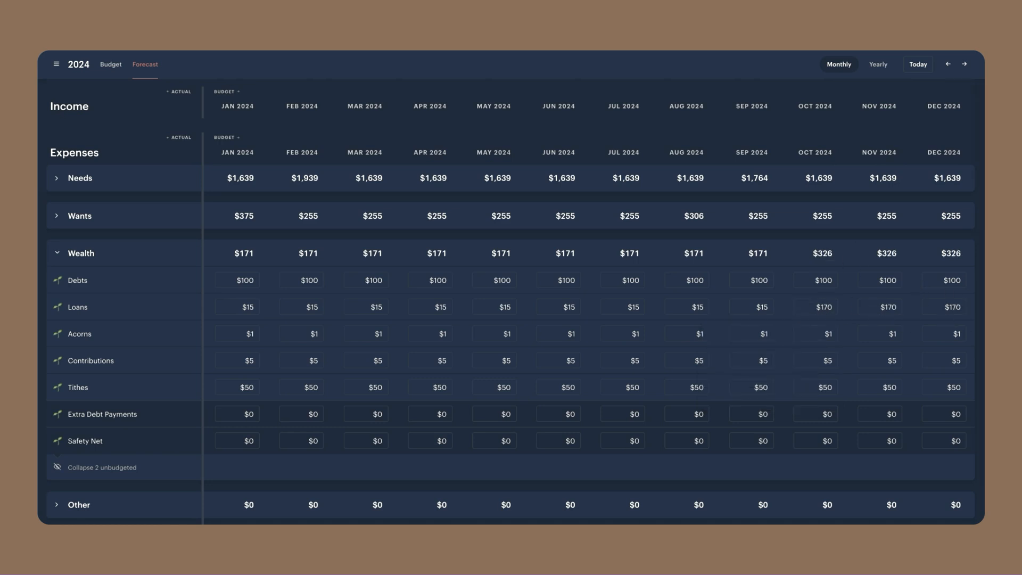
left_click(57, 254)
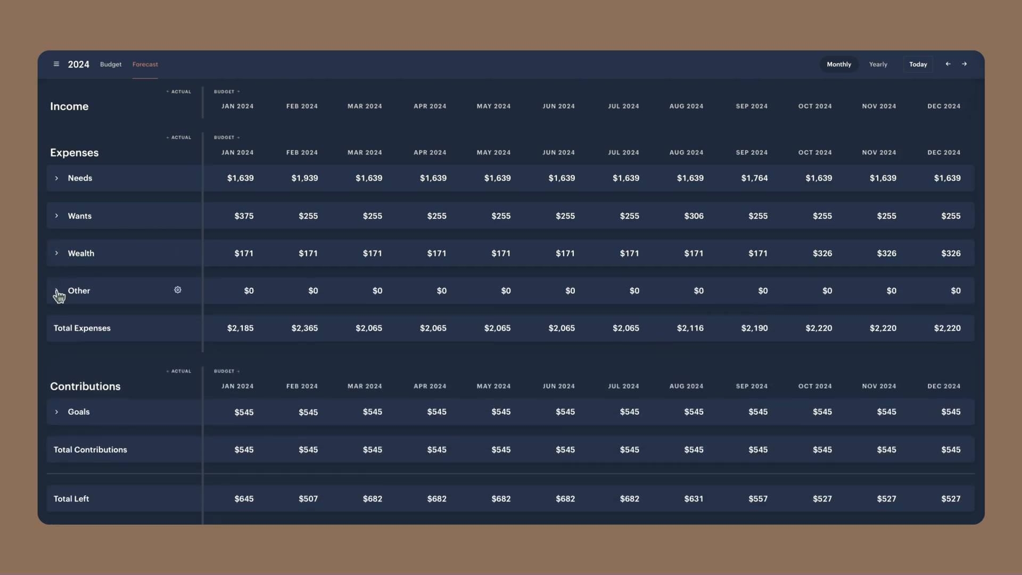
Under Other, set the March 2024 Taxes expense to $300 for that month only, and collapse the group
left_click(57, 291)
scroll(234, 339, "down", 1)
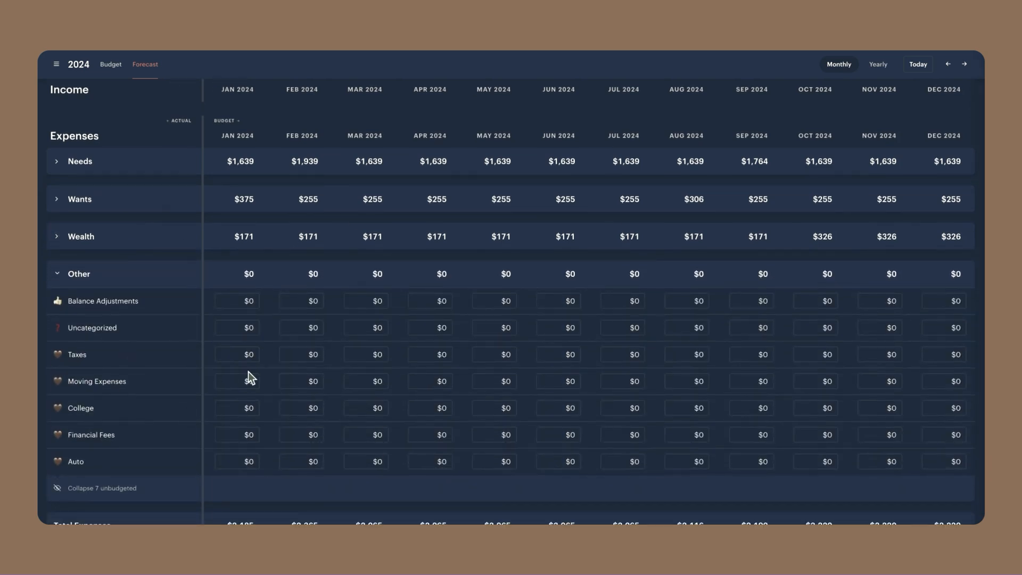
left_click(369, 355)
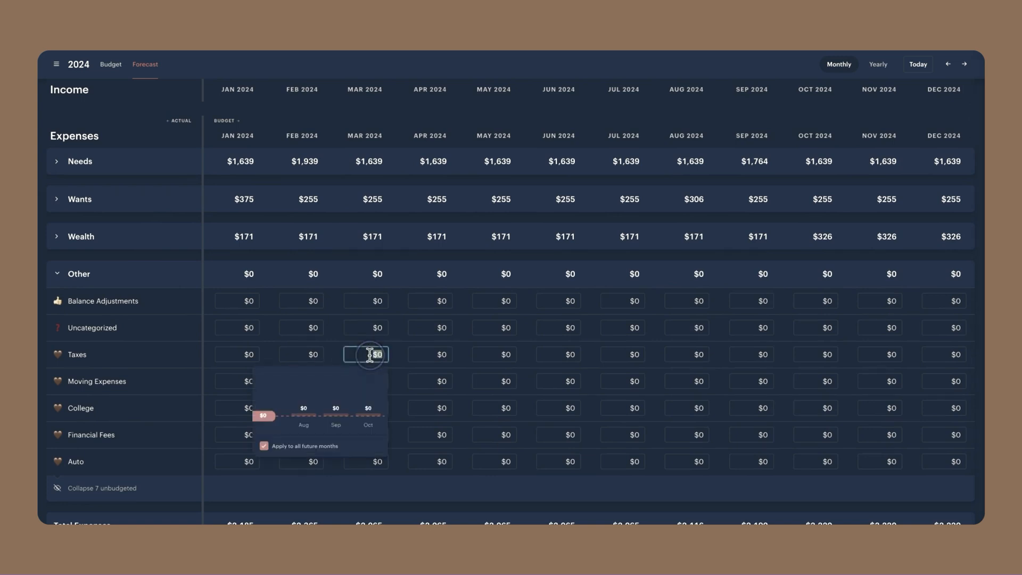
type("300")
left_click(313, 448)
left_click(408, 494)
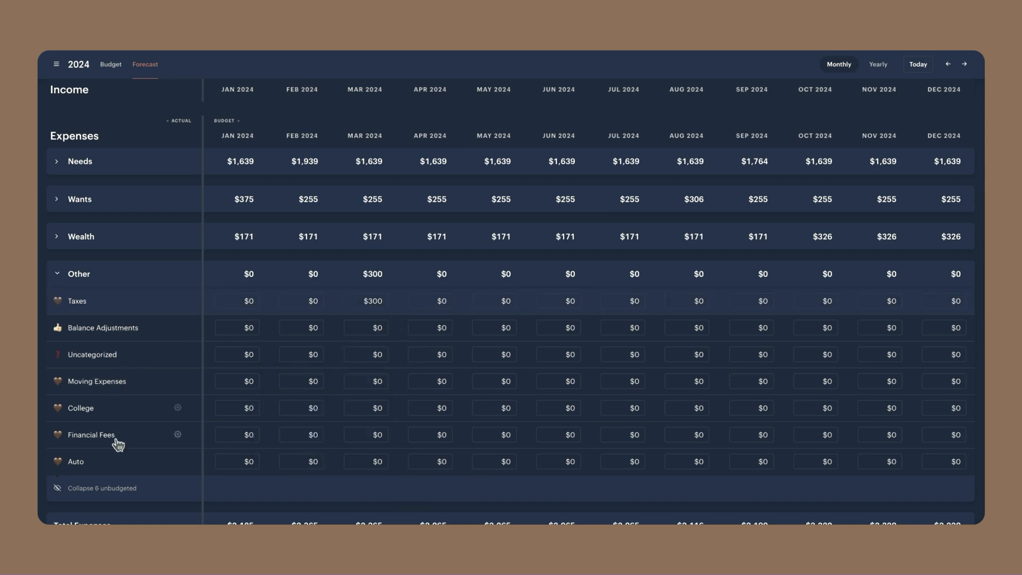
left_click(57, 274)
Expand the Goals contributions and compare them with each month's income and Needs expenses
left_click(60, 363)
scroll(219, 303, "down", 2)
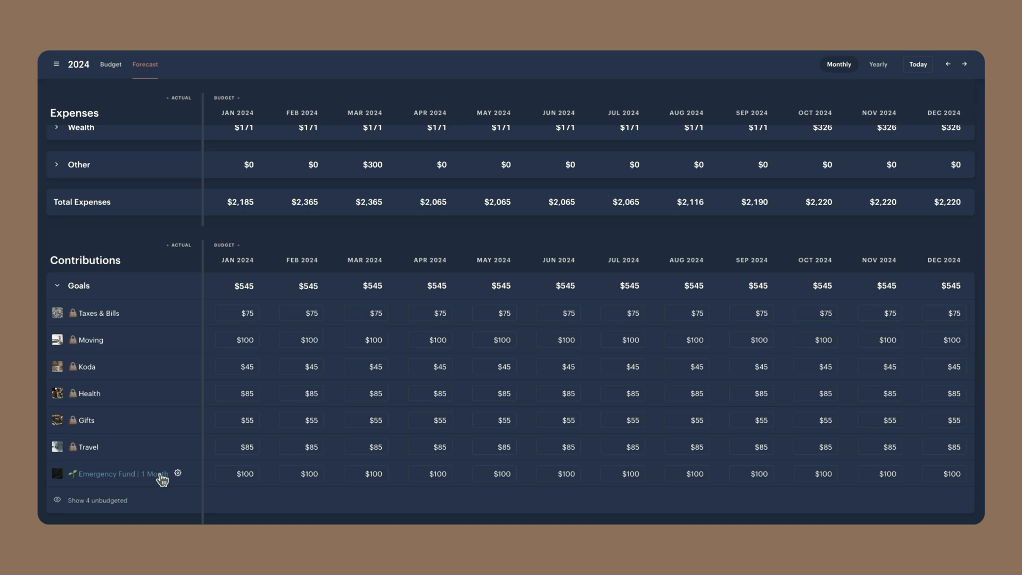
scroll(716, 276, "down", 1)
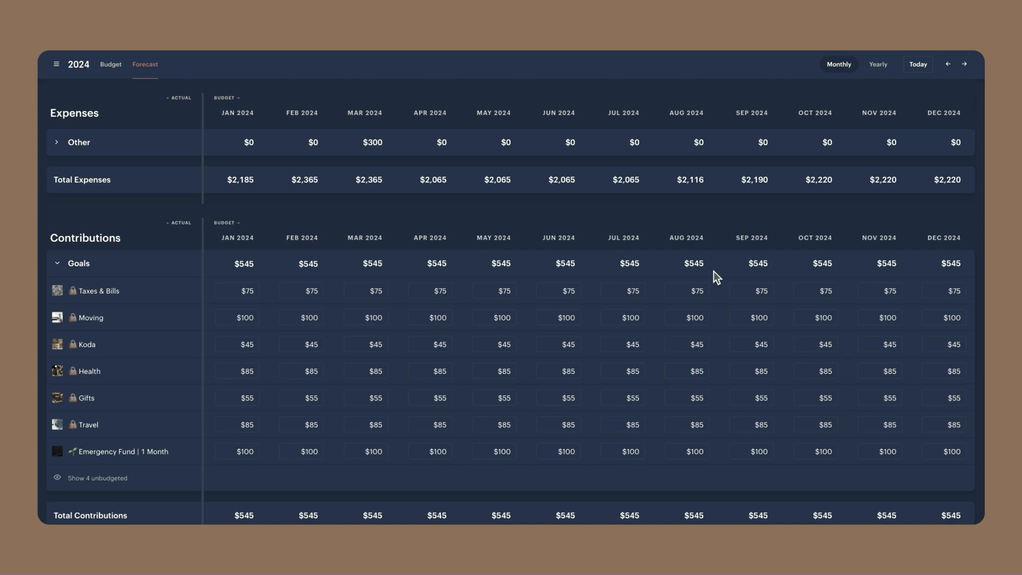
scroll(394, 160, "up", 5)
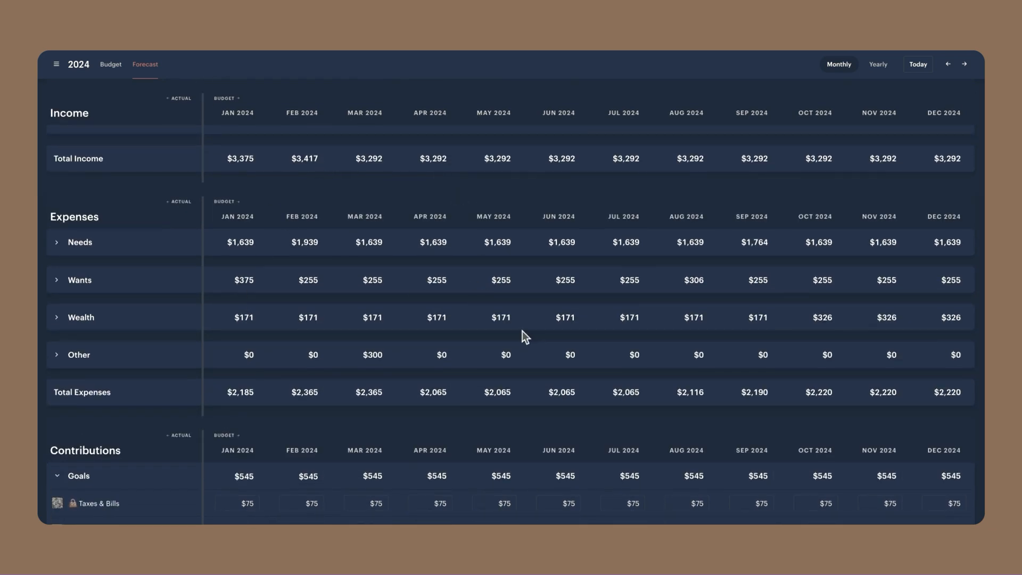
scroll(388, 359, "down", 8)
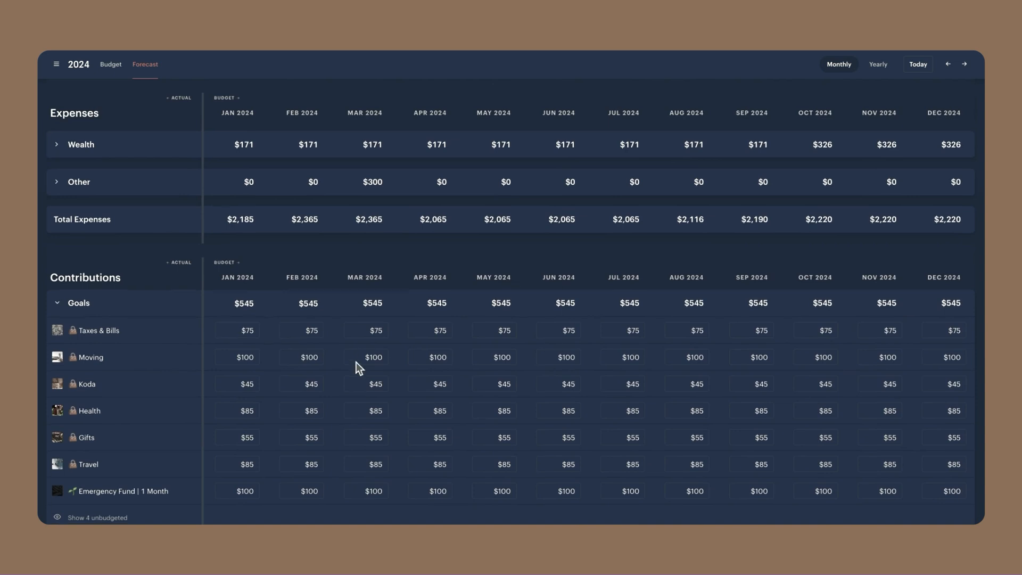
scroll(393, 286, "down", 1)
scroll(224, 218, "up", 10)
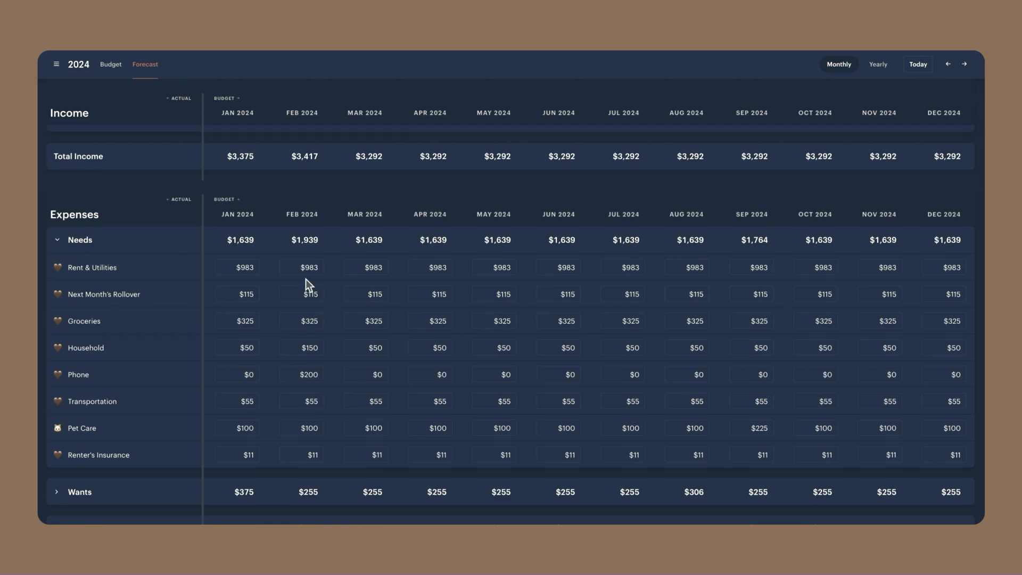
scroll(305, 279, "down", 5)
scroll(213, 350, "down", 1)
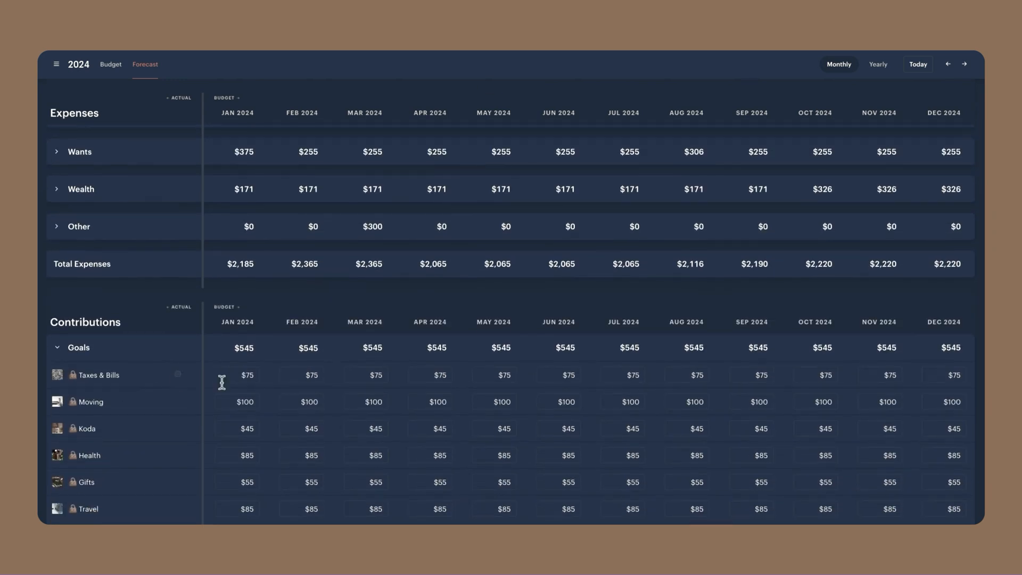
scroll(301, 296, "up", 3)
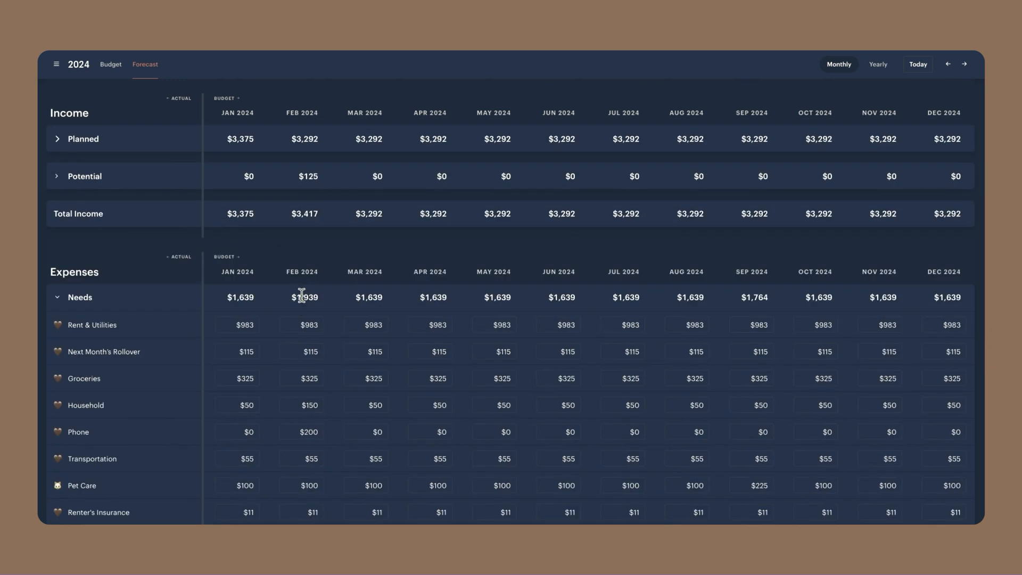
scroll(330, 295, "down", 2)
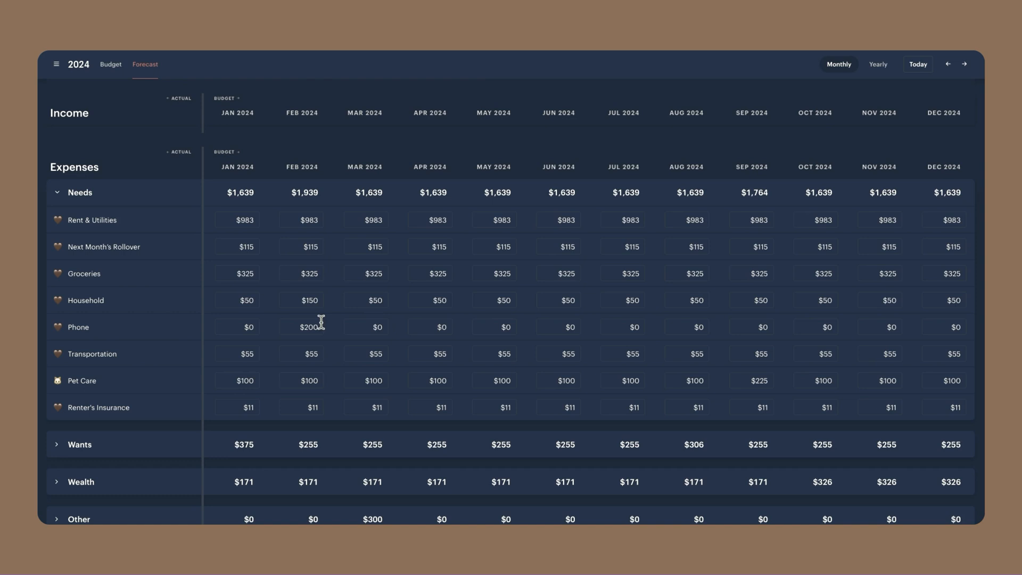
scroll(321, 322, "down", 4)
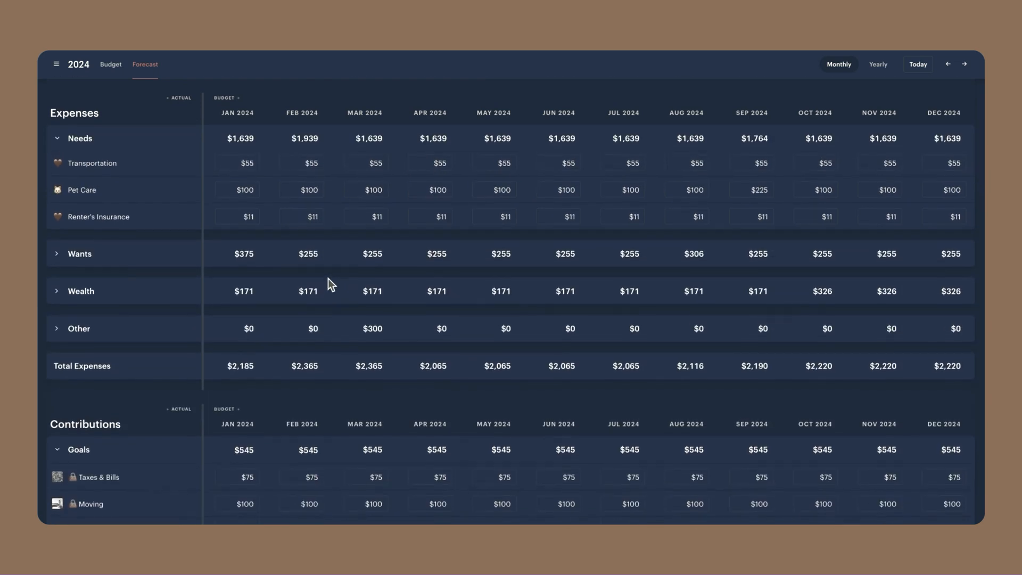
scroll(328, 279, "up", 3)
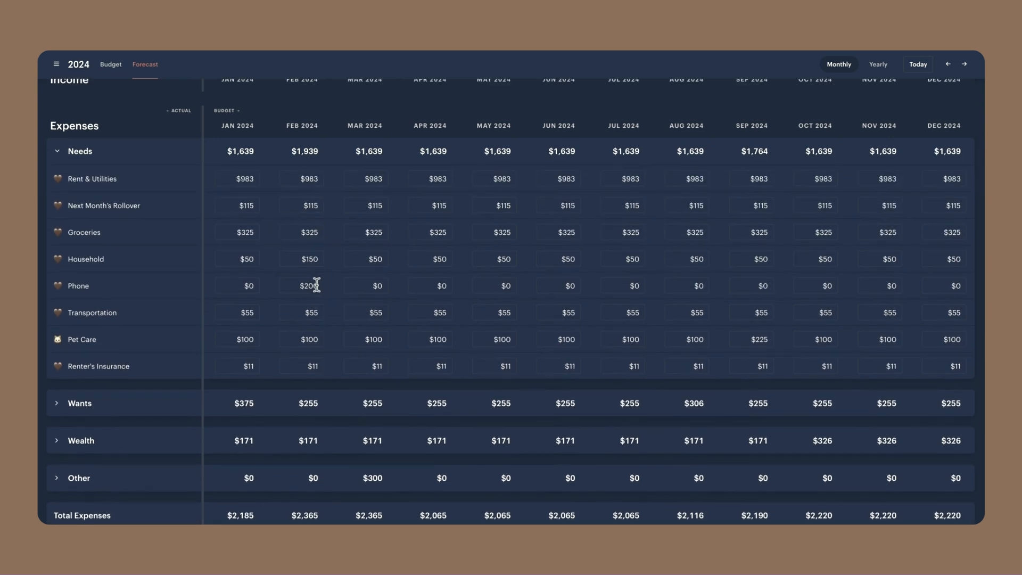
scroll(189, 301, "down", 1)
scroll(239, 304, "down", 10)
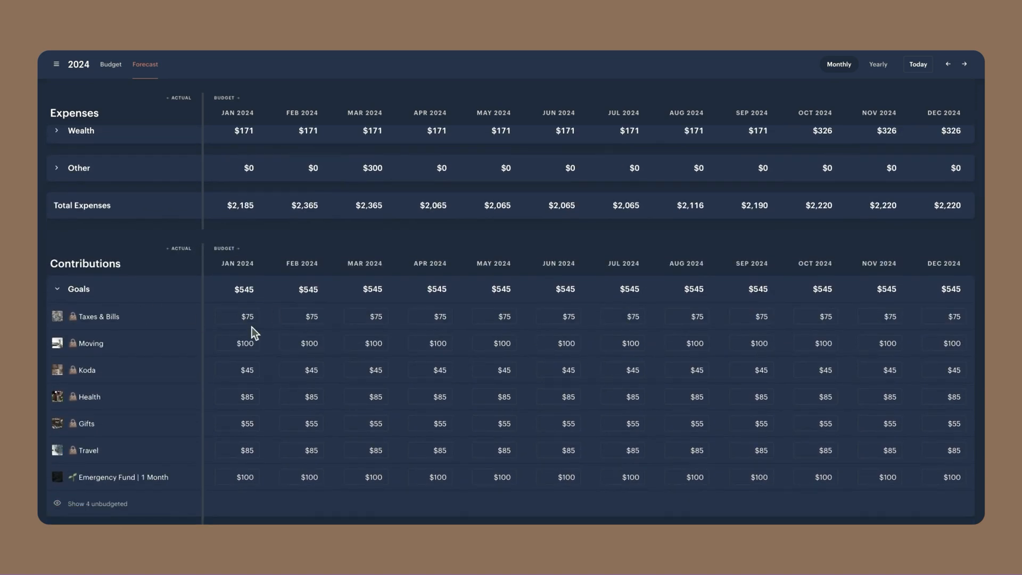
Set the February 2024 contribution for the Taxes & Bills goal to -$125
left_click(308, 316)
type("-125")
key("Return")
scroll(323, 317, "down", 3)
left_click_drag(304, 480, 321, 479)
left_click(314, 479)
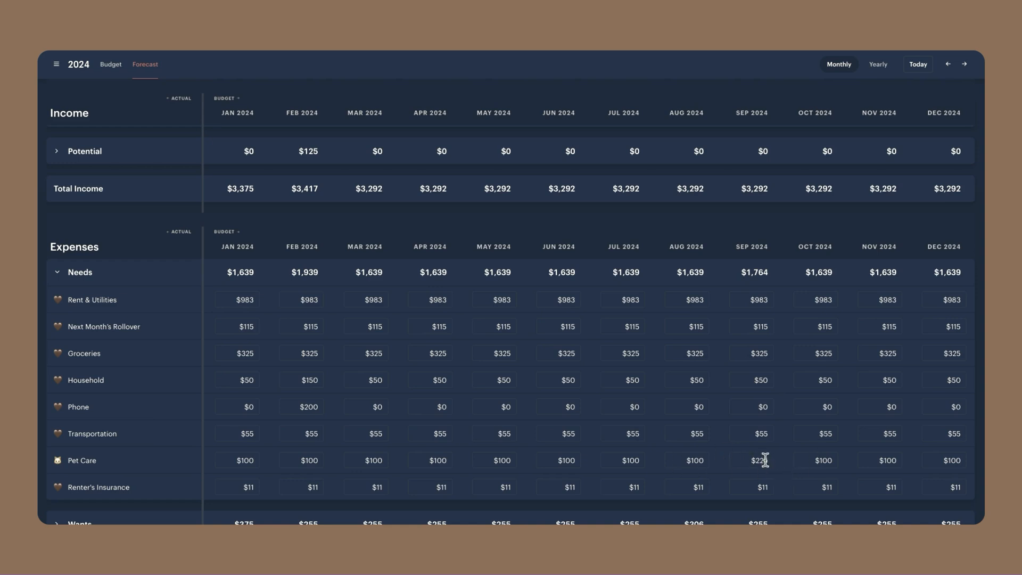
Set the September 2024 contribution for the Koda goal to -$125, for that month only
scroll(765, 460, "down", 7)
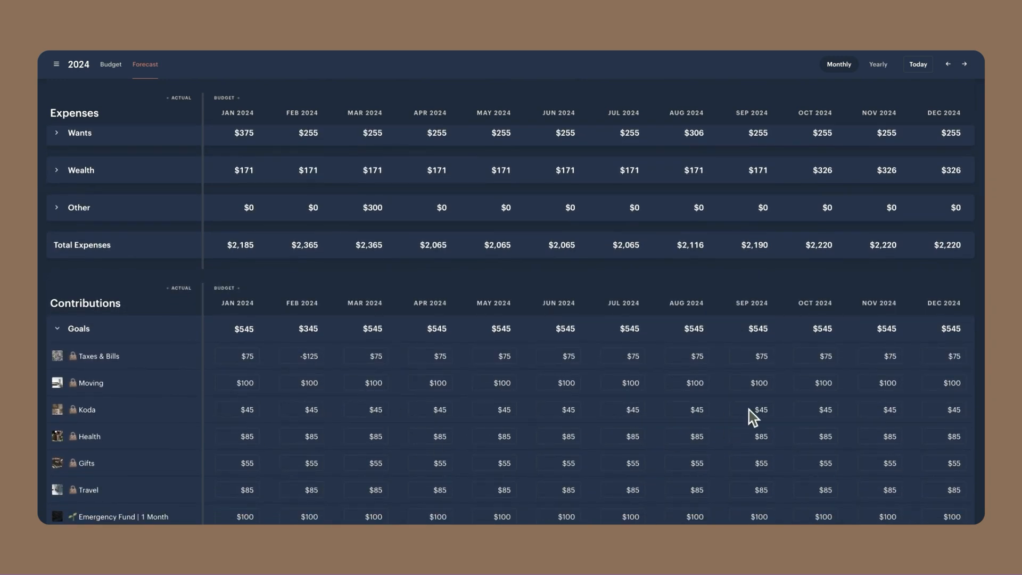
left_click(770, 409)
type("$12")
key("BackSpace")
key("BackSpace")
type("-125")
left_click(780, 410)
scroll(764, 415, "down", 3)
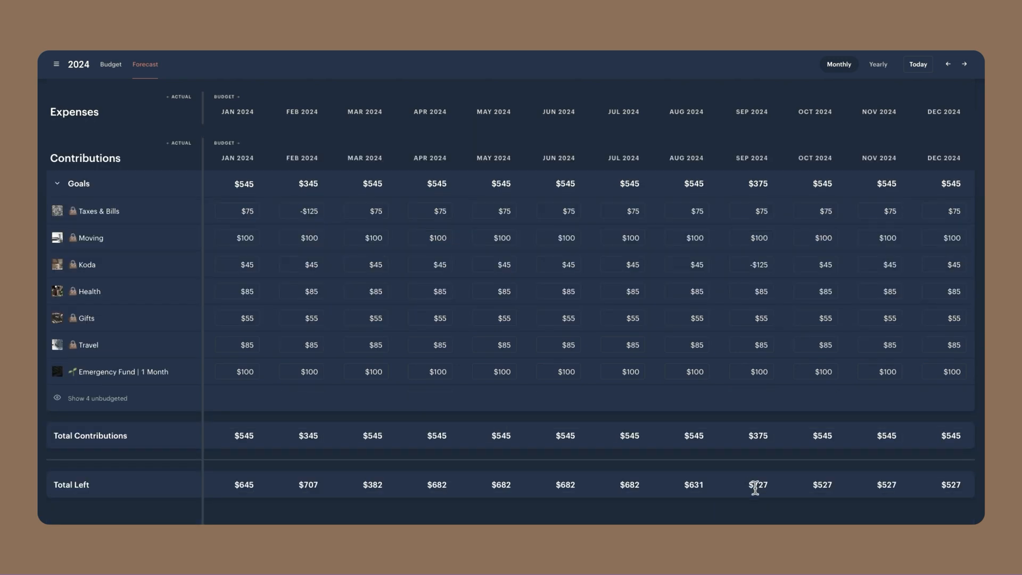
Collapse Needs, expand Wants, and compare the January 2024 Personal Subs expense with the goal contributions
scroll(781, 235, "up", 10)
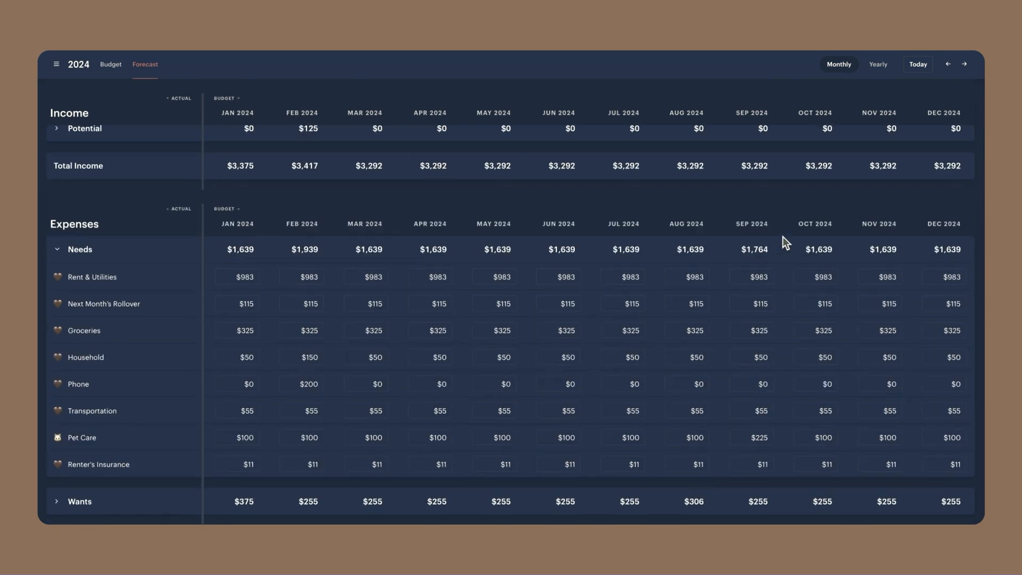
left_click(59, 272)
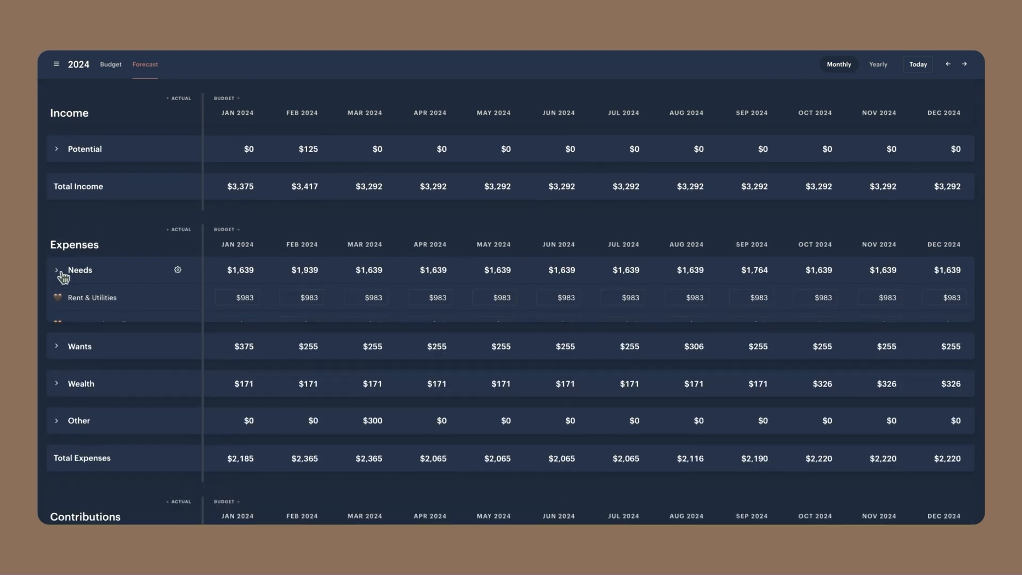
left_click(56, 306)
scroll(190, 283, "down", 1)
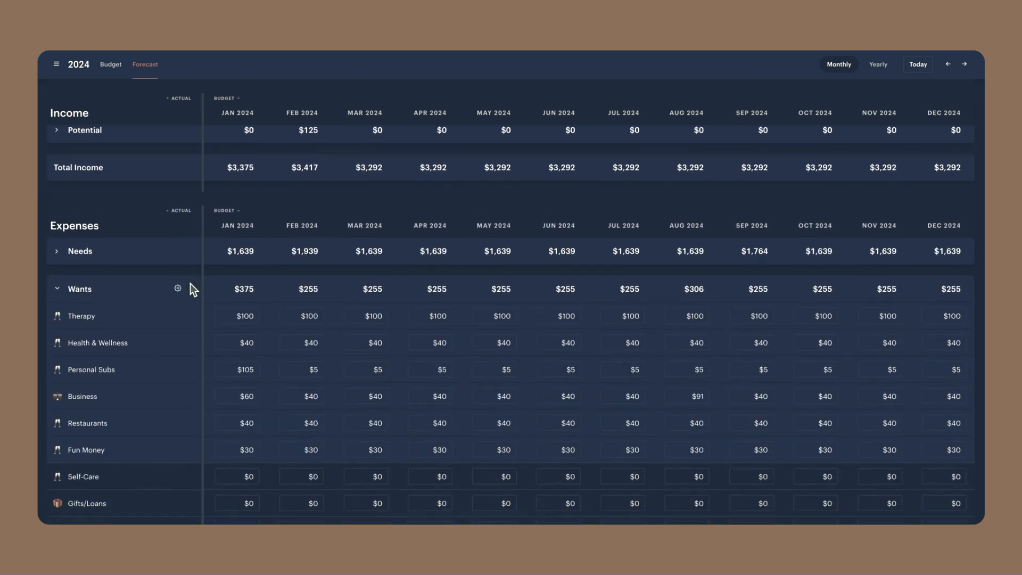
scroll(191, 283, "down", 2)
left_click(252, 284)
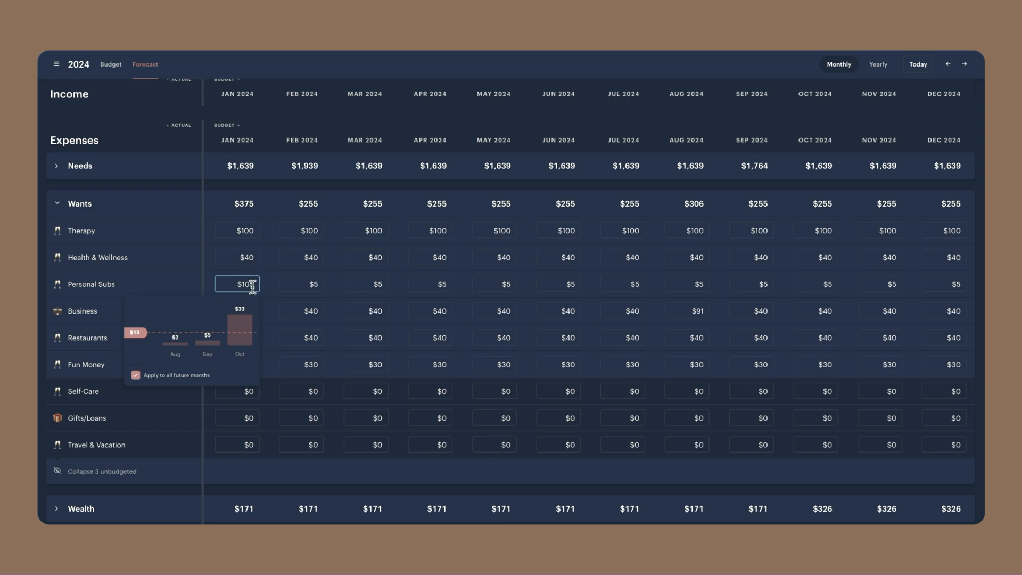
scroll(271, 305, "down", 8)
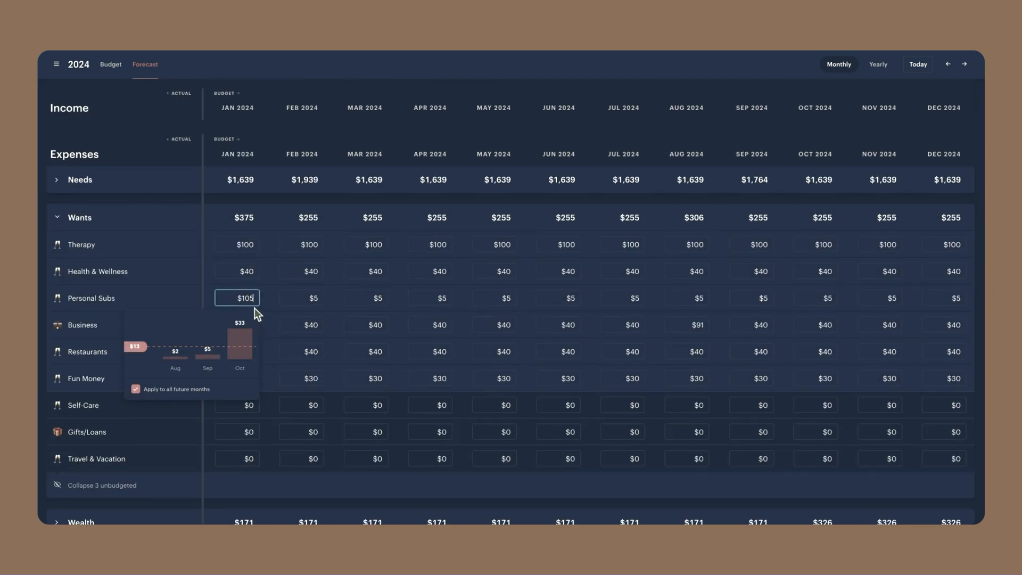
scroll(261, 308, "down", 7)
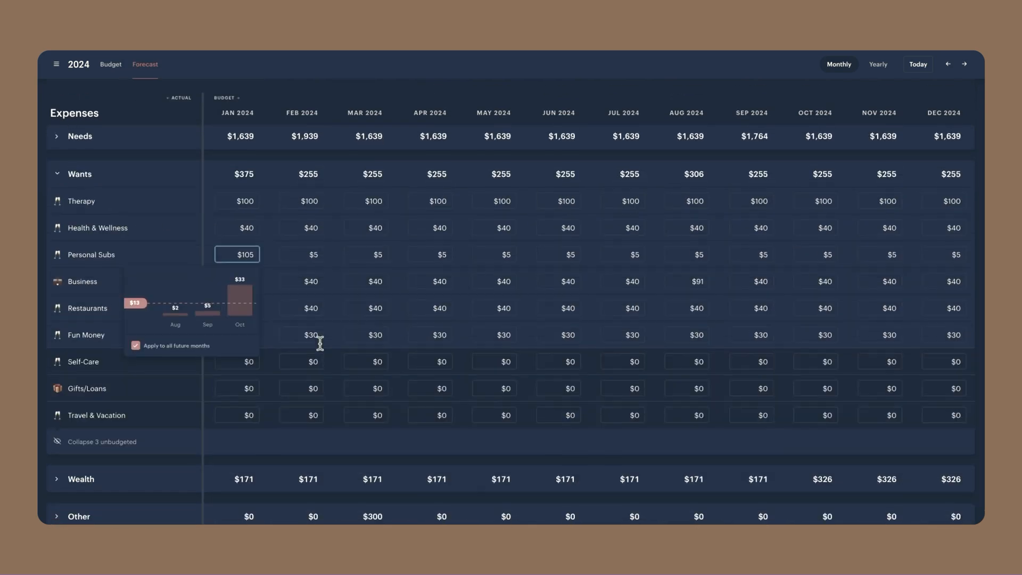
scroll(319, 342, "up", 2)
left_click(330, 320)
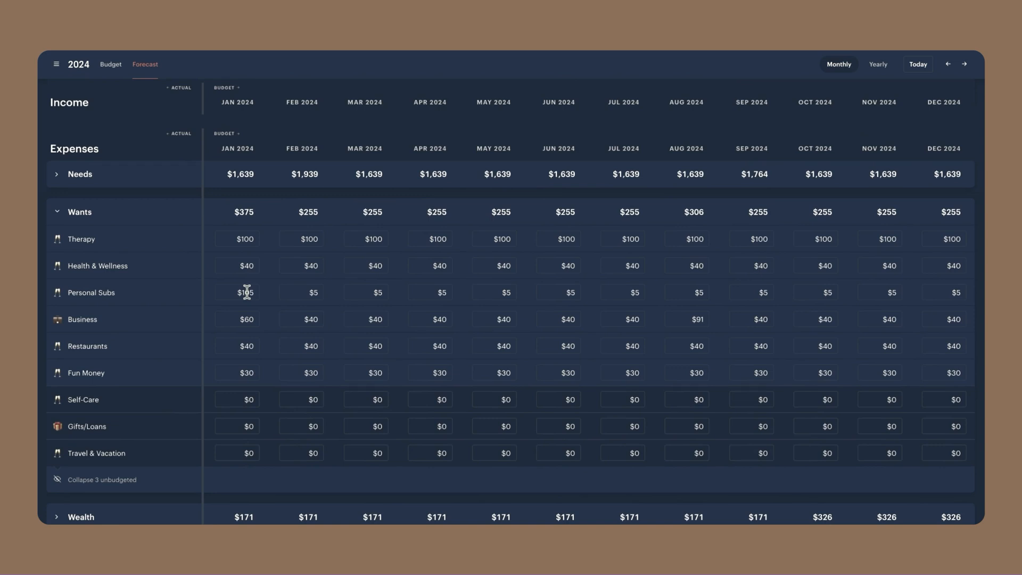
Set the Personal Subs expense to $105 for March 2024 only, and to $20 for January and February 2024
left_click(378, 292)
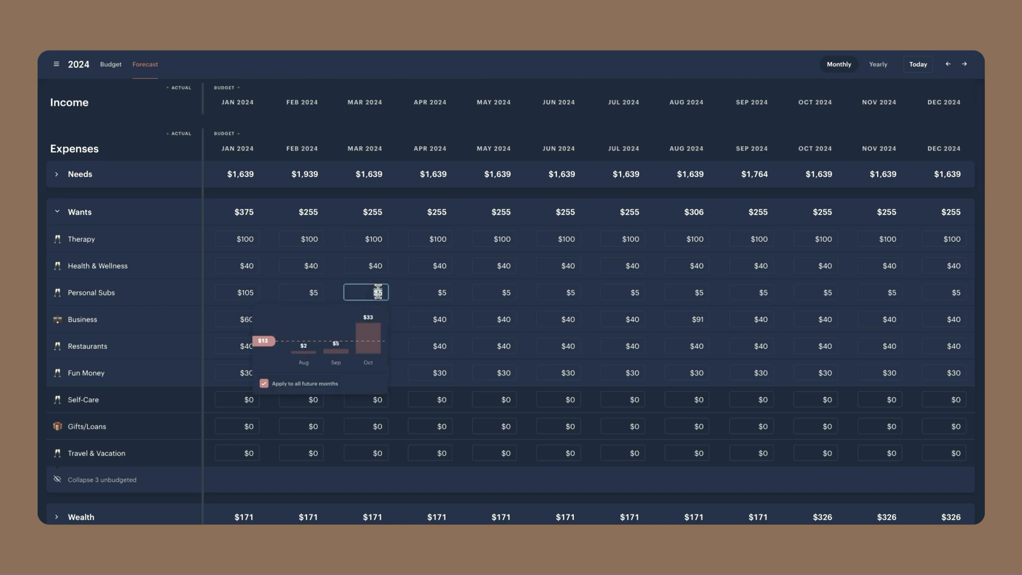
type("105")
left_click(264, 383)
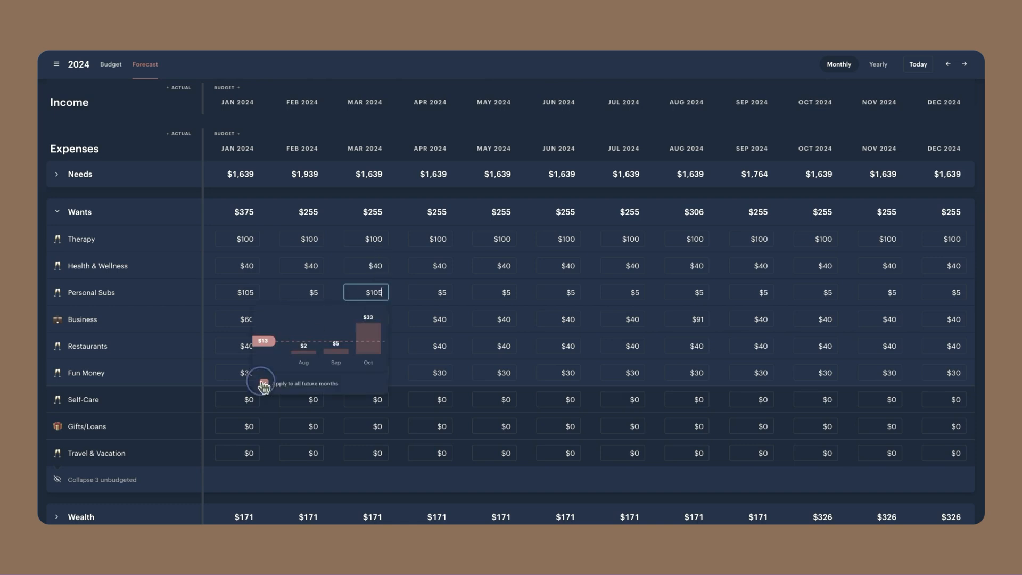
left_click(247, 293)
type("20")
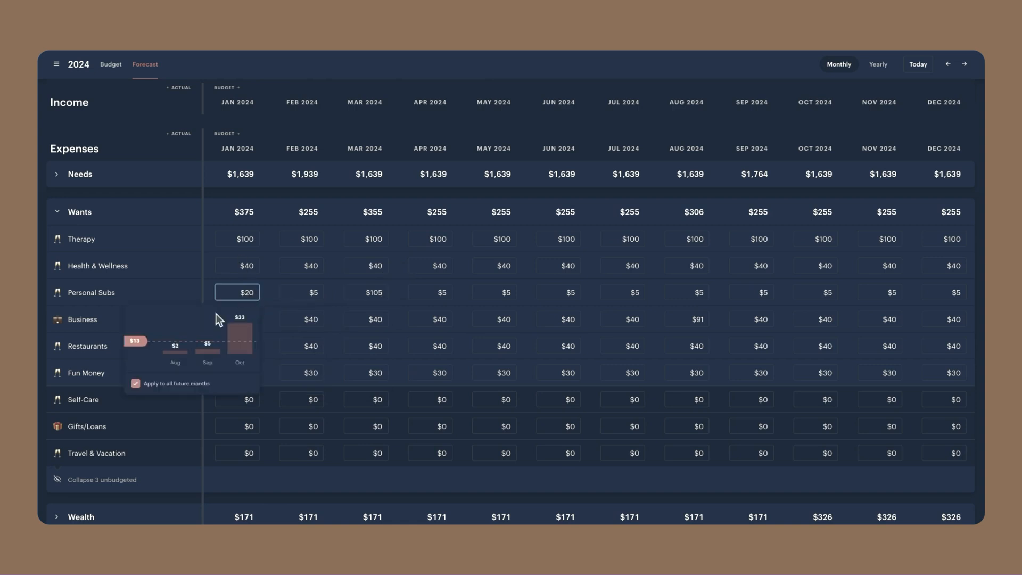
key("Return")
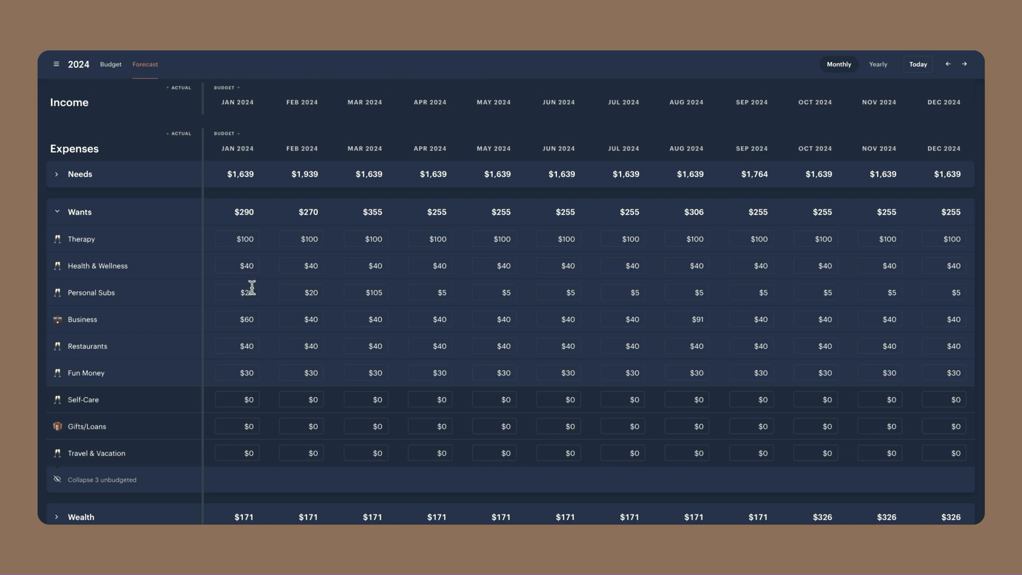
Compare the January and August 2024 Business expenses with the Taxes & Bills goal contributions for those months
scroll(316, 271, "up", 1)
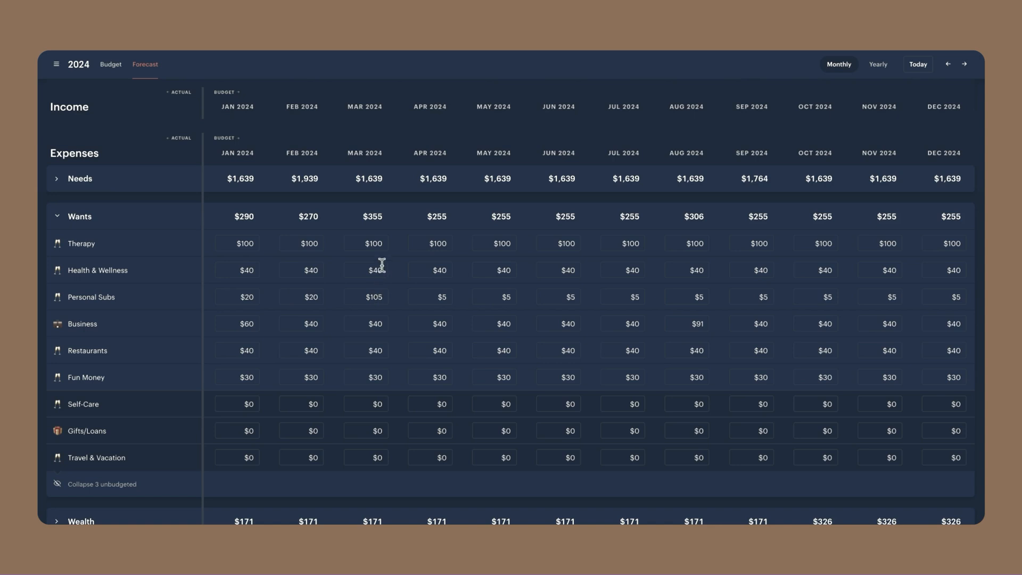
scroll(252, 309, "down", 1)
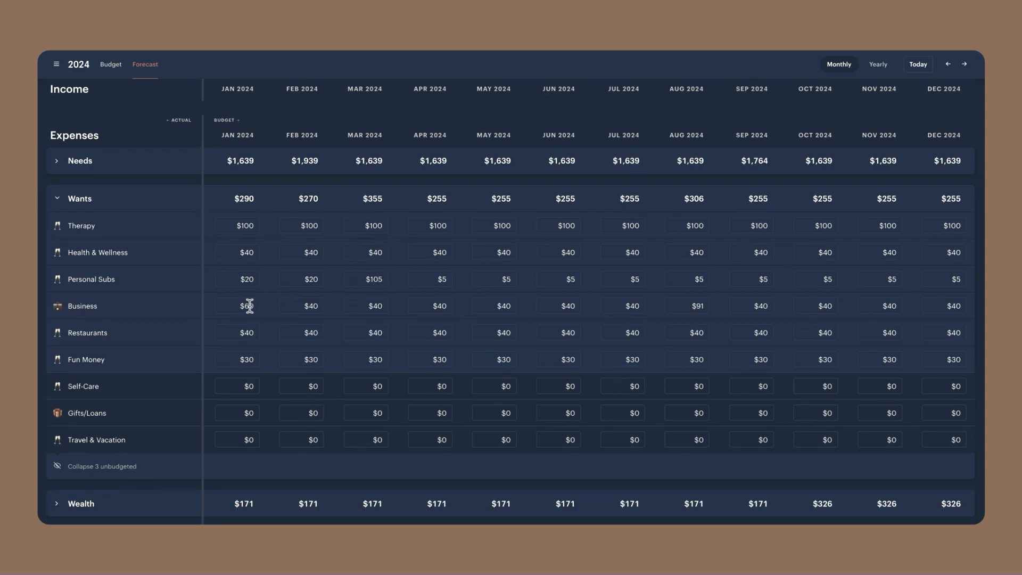
scroll(269, 336, "down", 10)
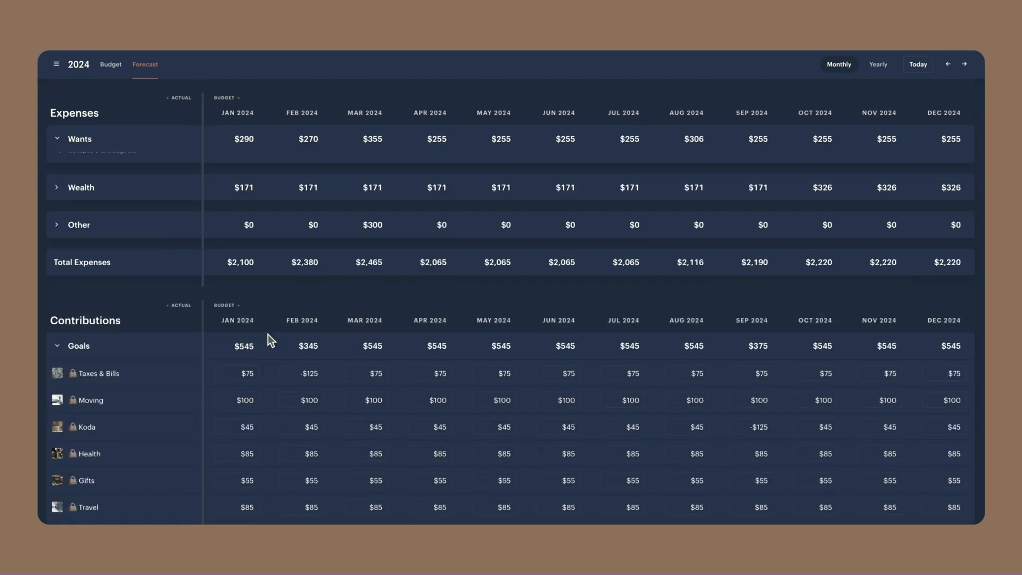
scroll(275, 339, "up", 5)
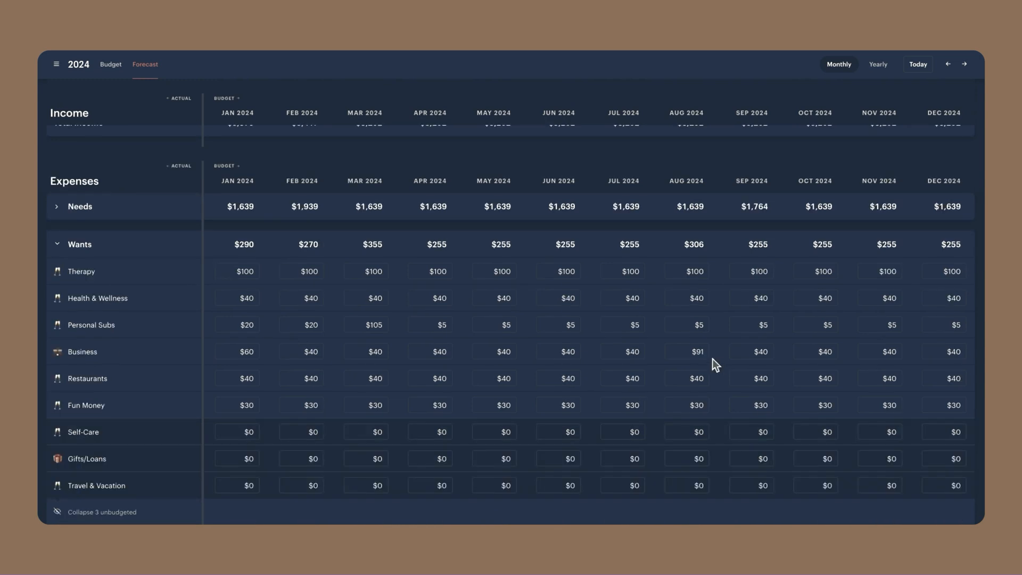
left_click(706, 354)
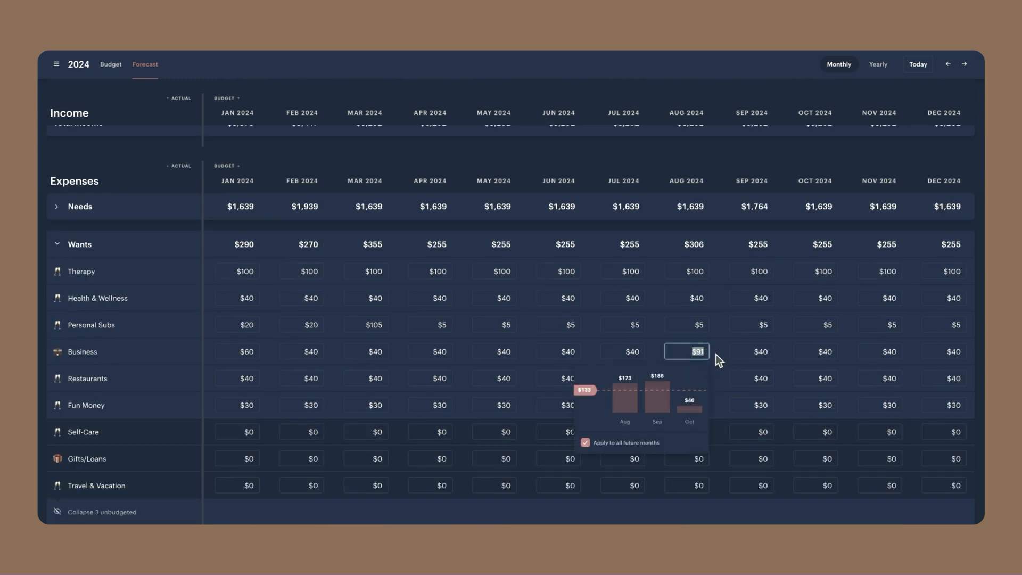
left_click(718, 355)
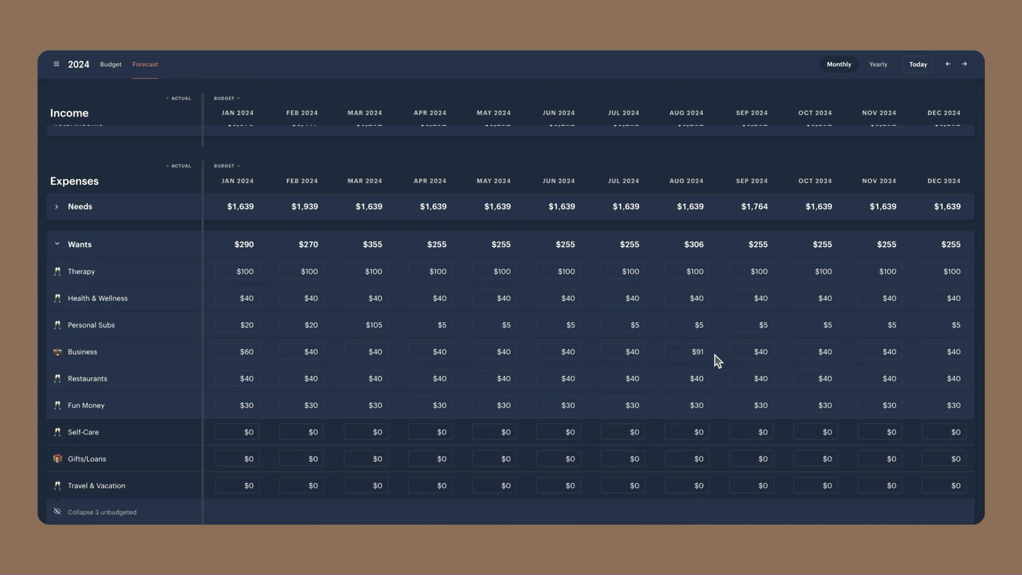
scroll(736, 352, "down", 1)
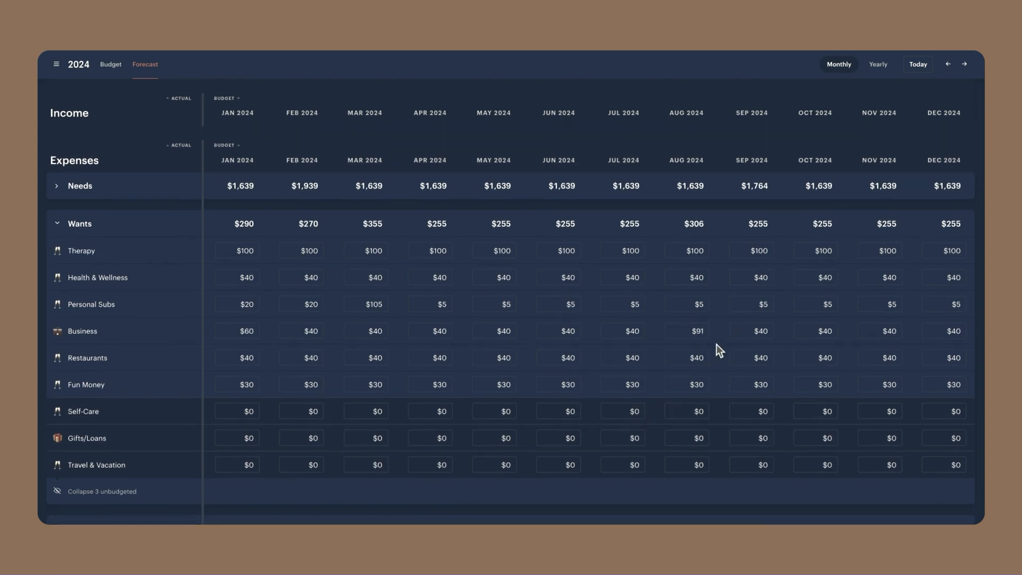
scroll(716, 344, "down", 10)
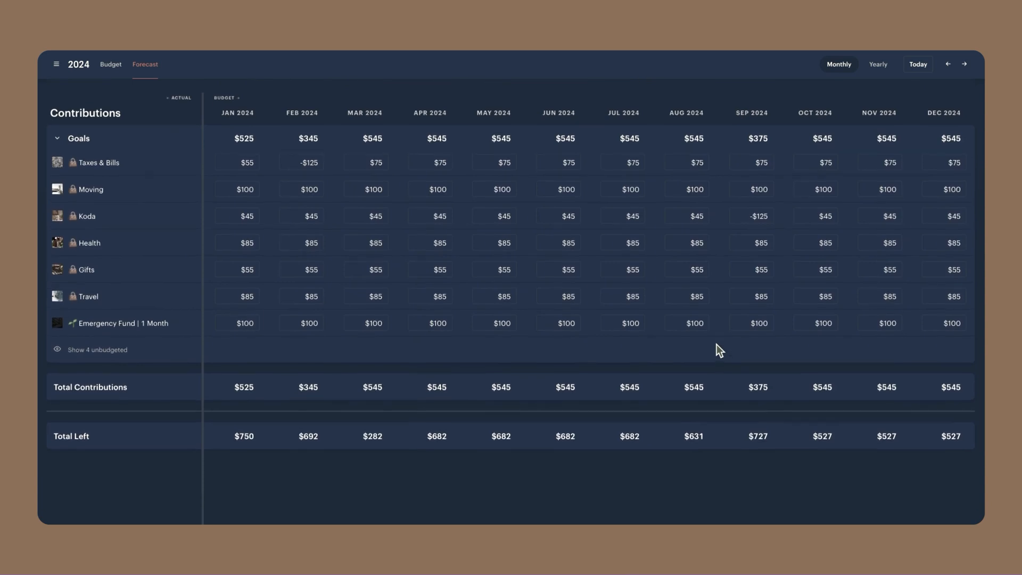
scroll(716, 344, "up", 2)
left_click(708, 213)
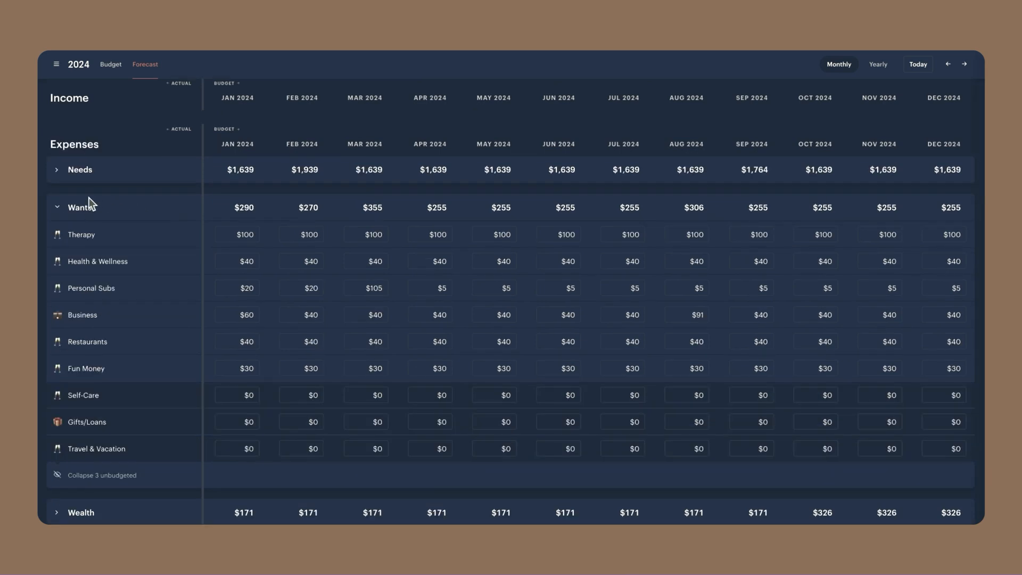
Check the Wealth, Needs and Wants expense details for one-off costs, leaving Wants expanded, and return to the goal contributions
left_click(67, 207)
left_click(63, 245)
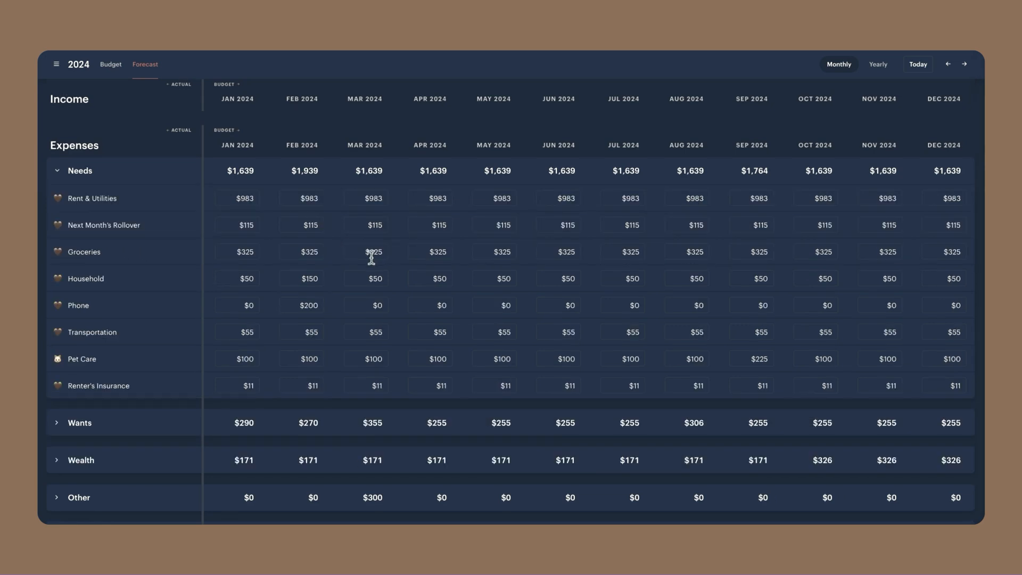
scroll(92, 209, "up", 1)
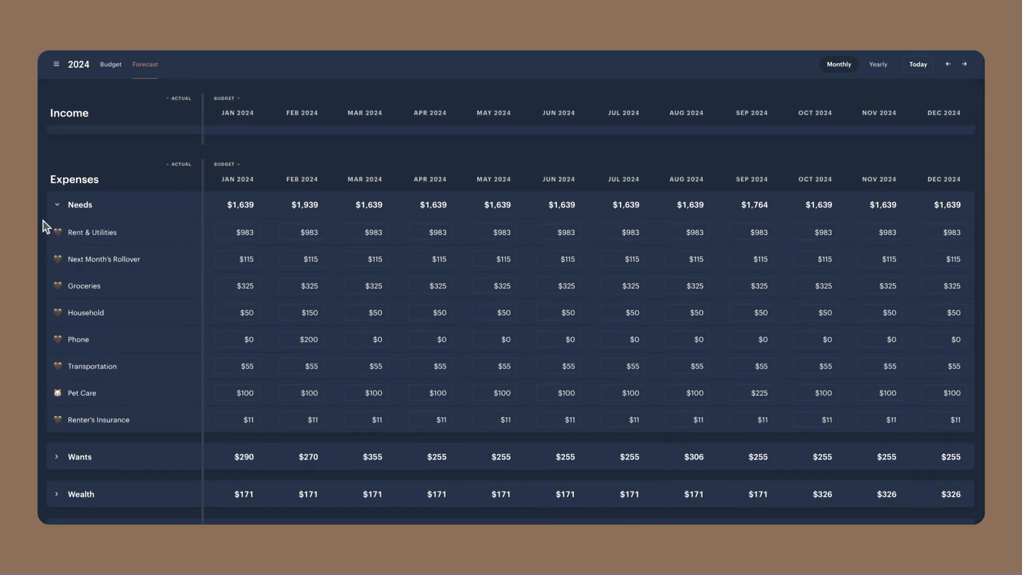
left_click(56, 204)
left_click(58, 243)
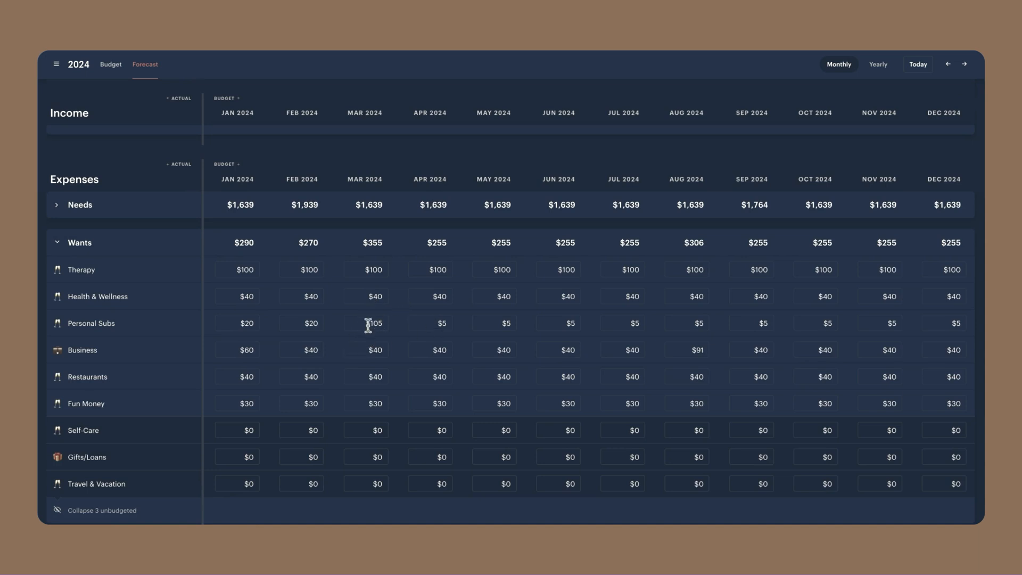
scroll(370, 322, "down", 8)
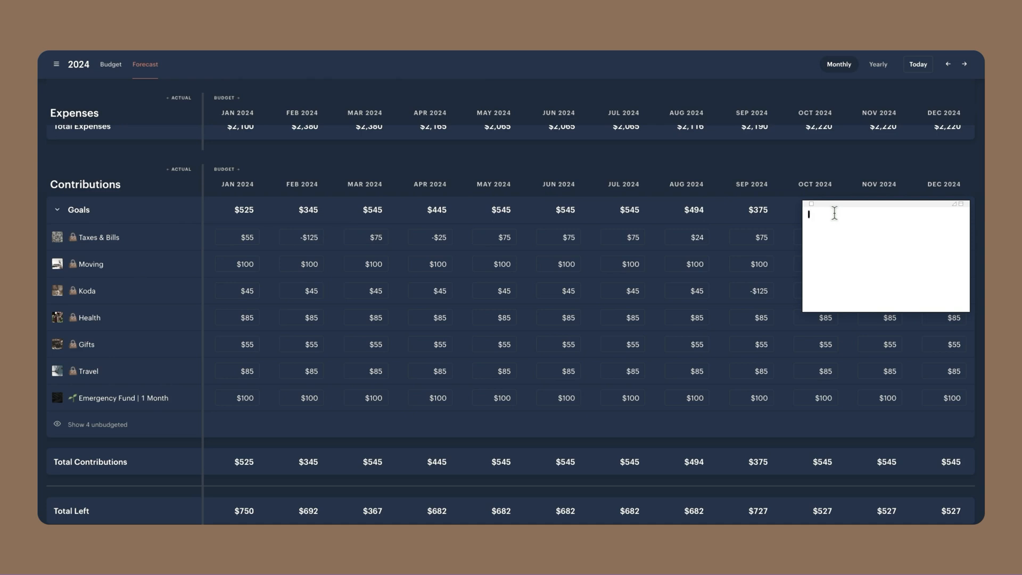
In the blank sticky note, write the heading TAXES & BILLS followed by the lines Nov 75, Dec 75 and Jan 75
type("TAXES & BILLS")
key("Return")
type("Nov")
type(" 75 ")
type("Dec")
type(" 75 ")
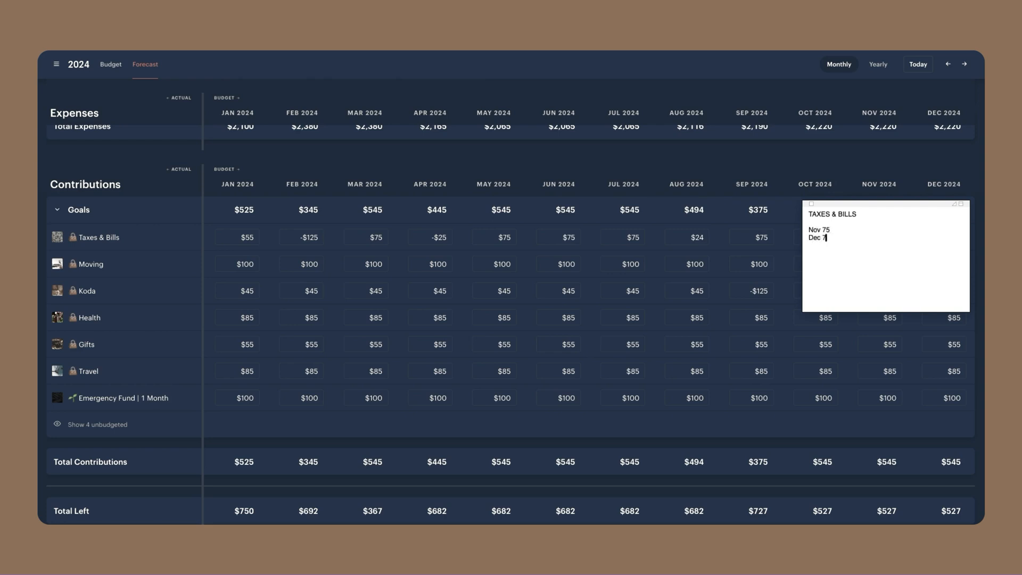
type("Jan 75")
Check January's Wants expenses and Taxes & Bills contribution, and extend the note's January line to "Jan 75-20: 55 (domain)"
scroll(277, 217, "up", 5)
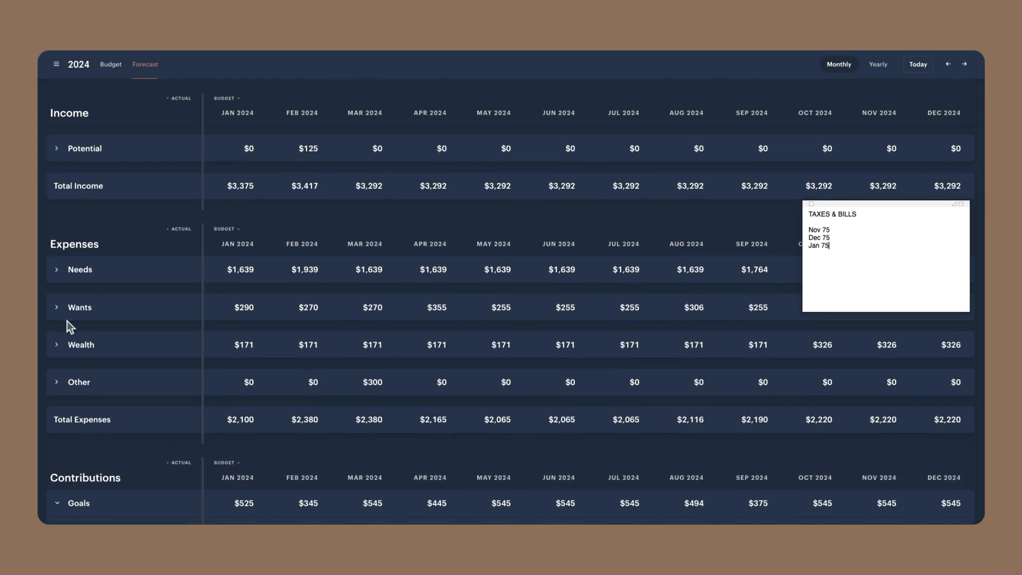
left_click(58, 307)
scroll(221, 304, "down", 1)
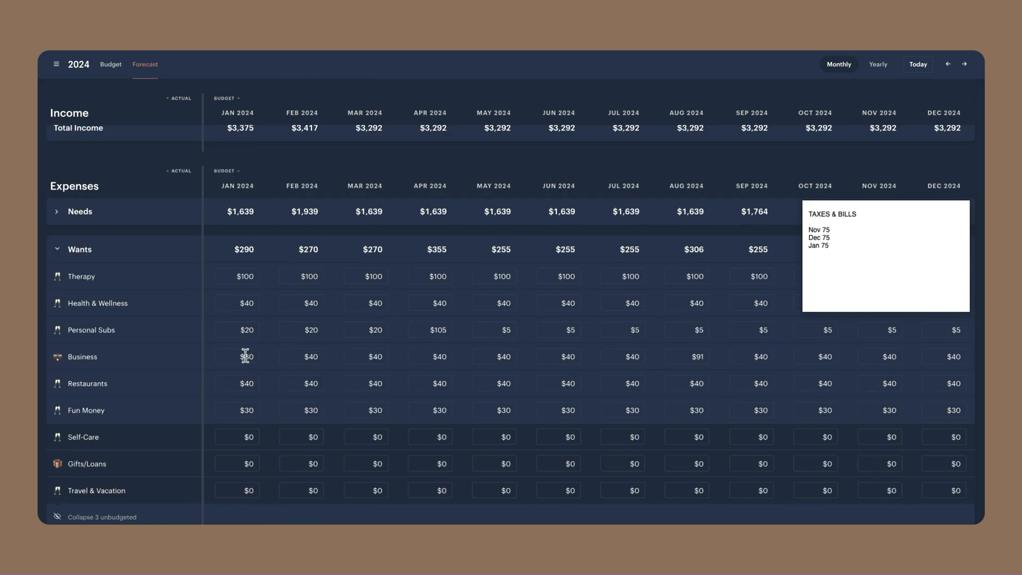
left_click(855, 246)
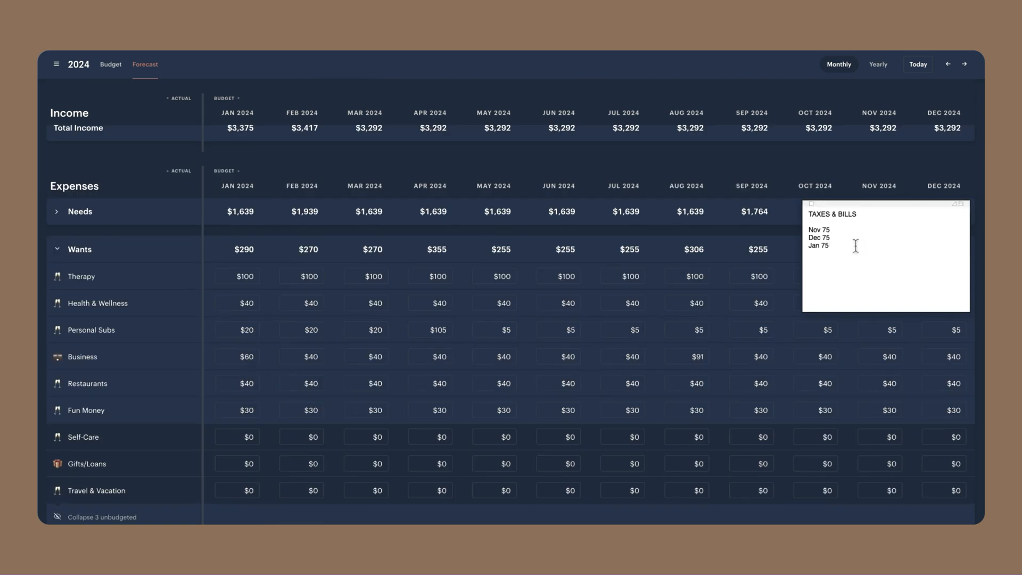
type("-20")
type(": 55")
scroll(467, 455, "down", 5)
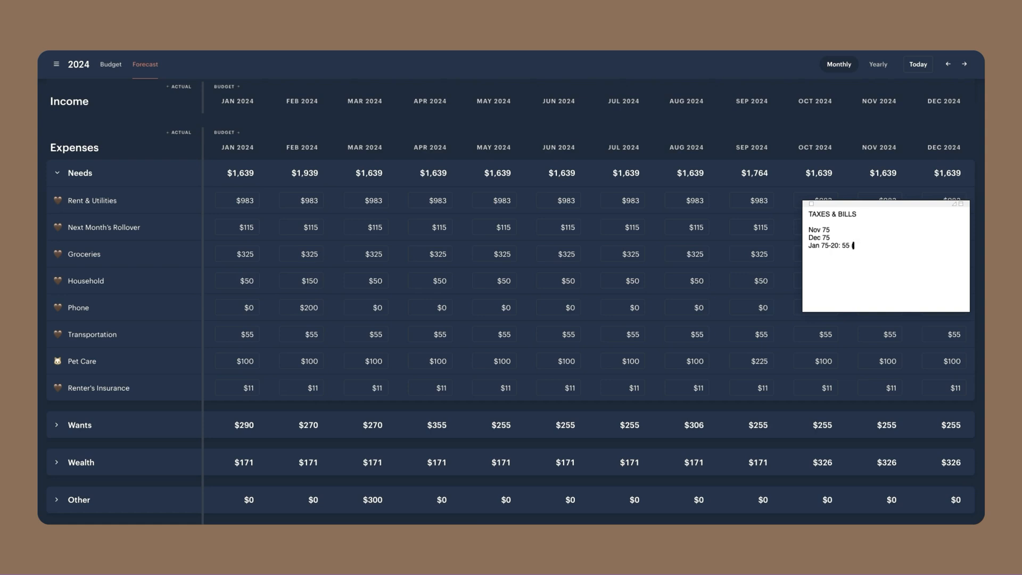
type("(domain)")
Add "$205 in February" and "Feb 75-200: 80 (Mint Mobile)" to the note, checking the February Taxes & Bills contribution
key("Return")
key("Return")
type("$205 in February")
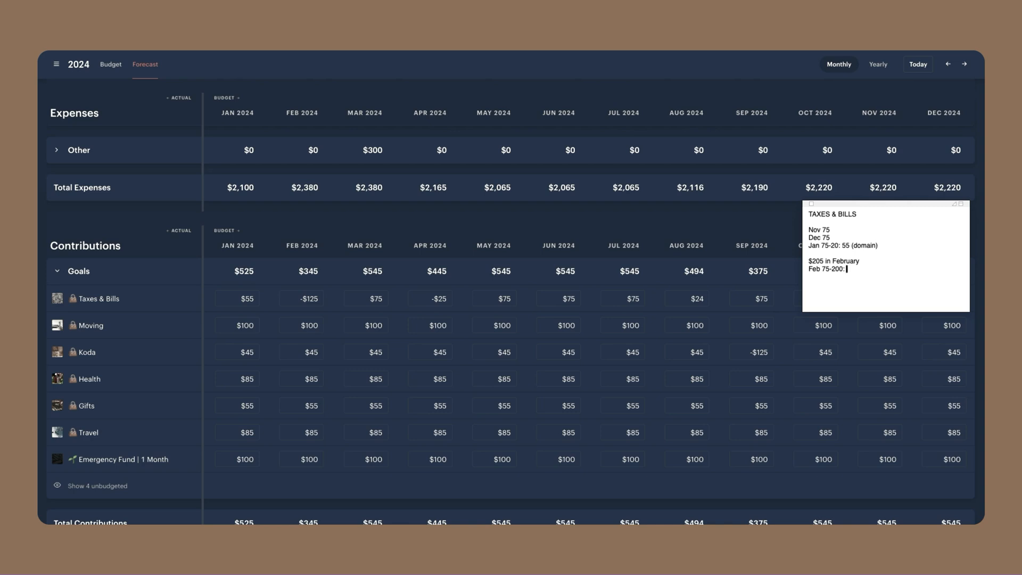
type("80 (Mint Mobile)")
left_click(309, 298)
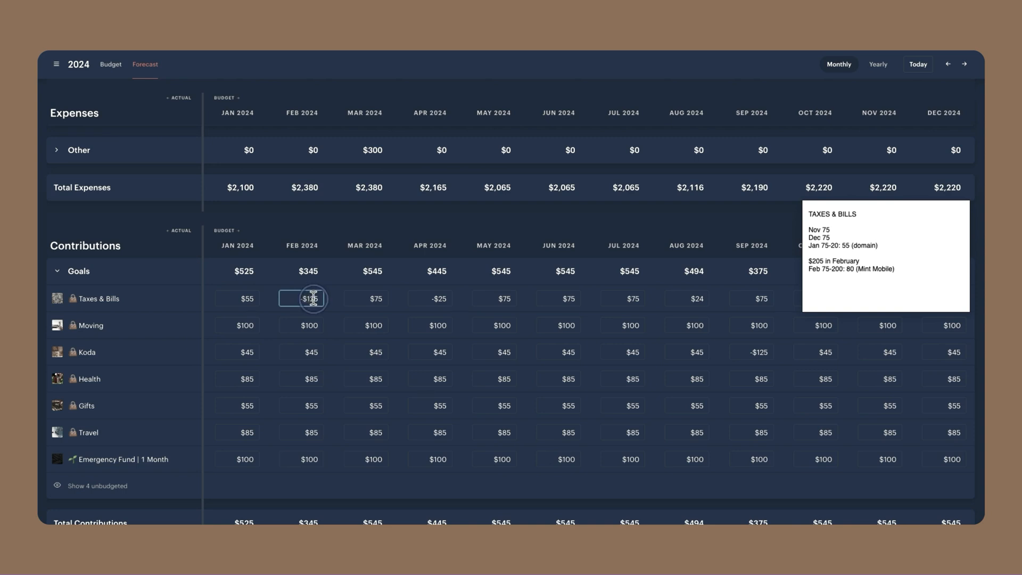
left_click(895, 278)
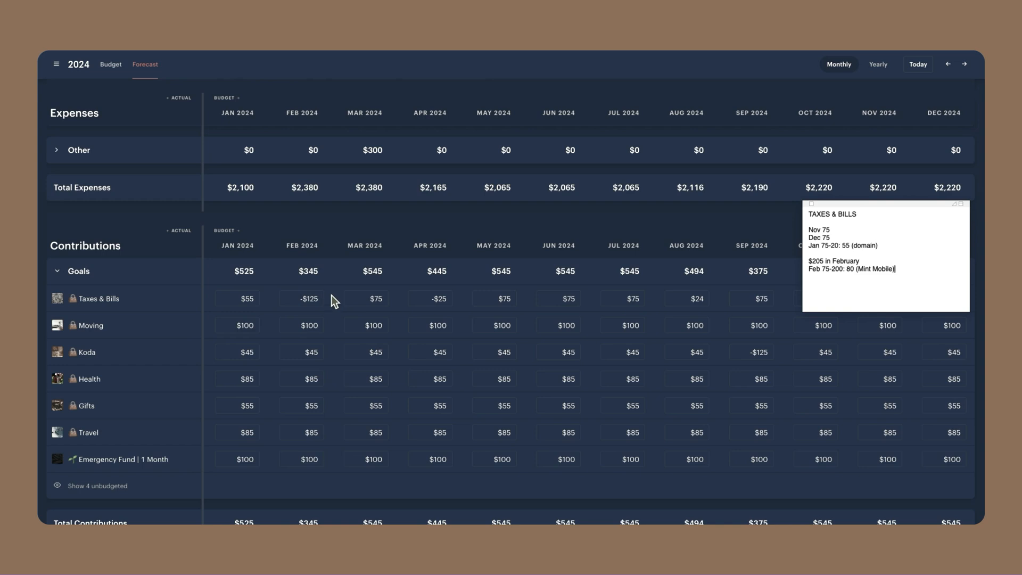
Change the note's February line to "Feb 75-200: 125(Mint Mobile)" and add "$80 in March" below it
left_click(315, 301)
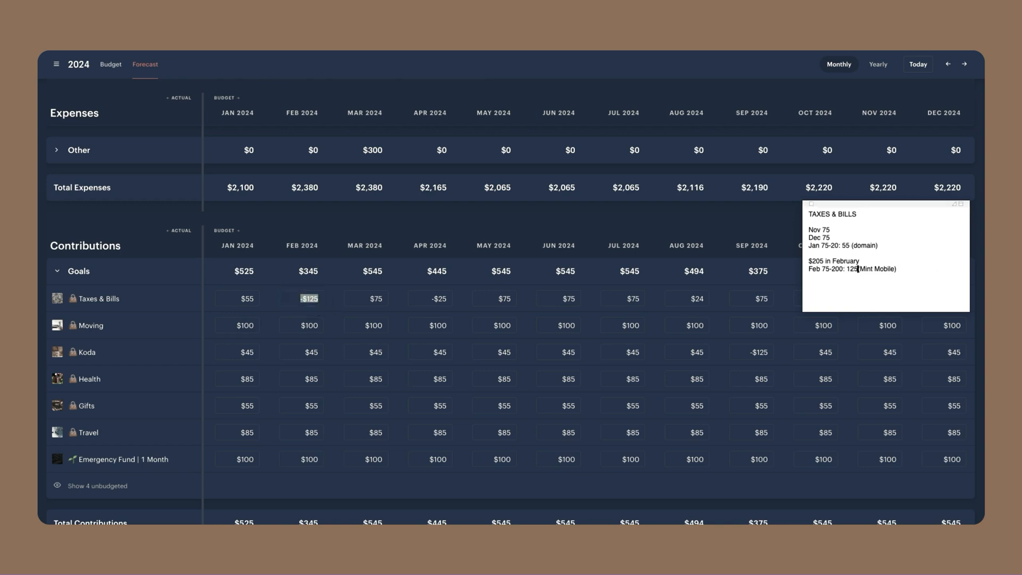
left_click(911, 268)
key("Return")
key("Return")
type("$80 in March")
Check March's Needs, Wants and Other expenses for one-off costs, expanding the Wants and Other groups
left_click(388, 279)
scroll(388, 279, "up", 2)
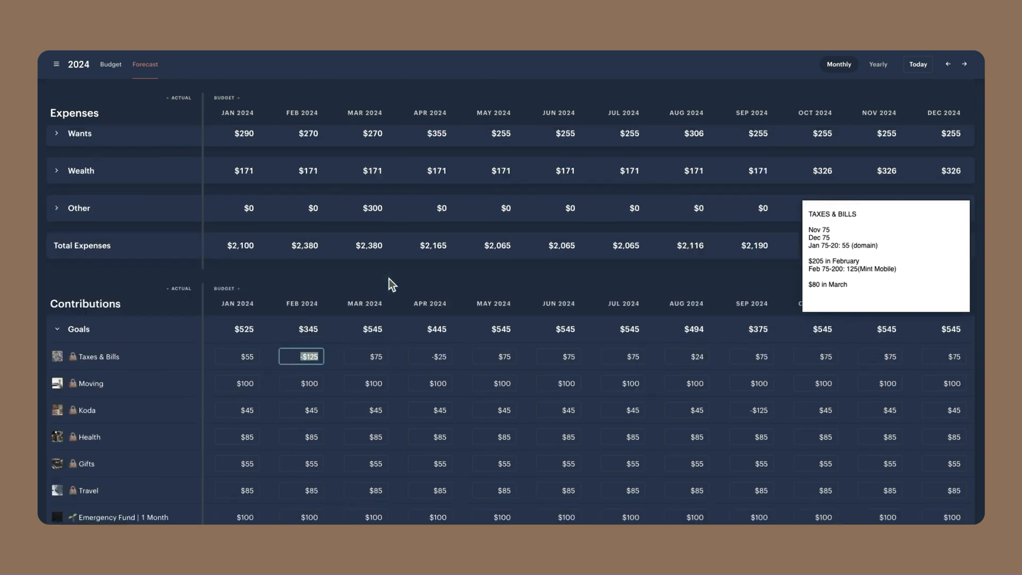
scroll(389, 279, "up", 5)
scroll(389, 279, "down", 1)
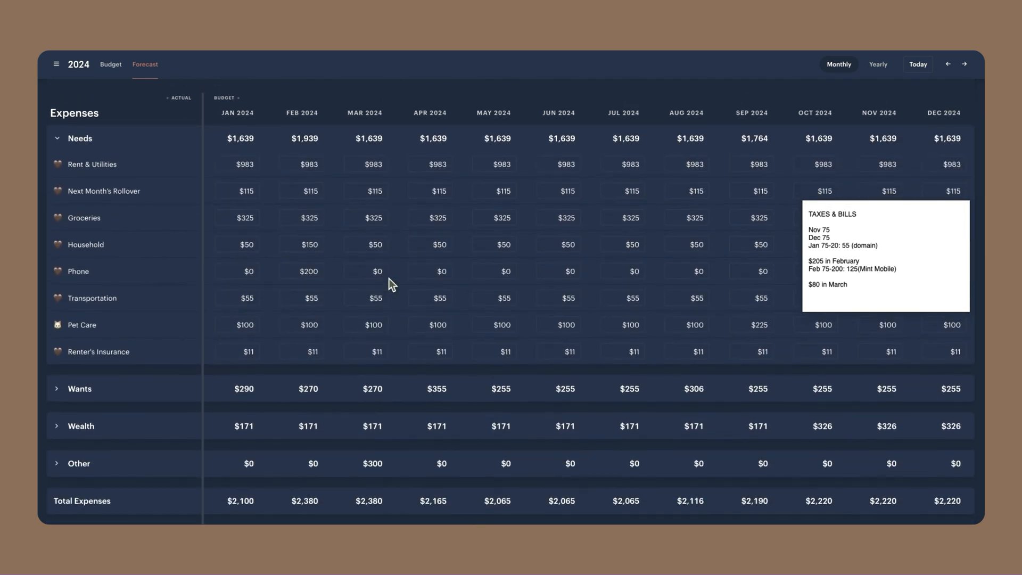
left_click(56, 390)
scroll(143, 386, "down", 7)
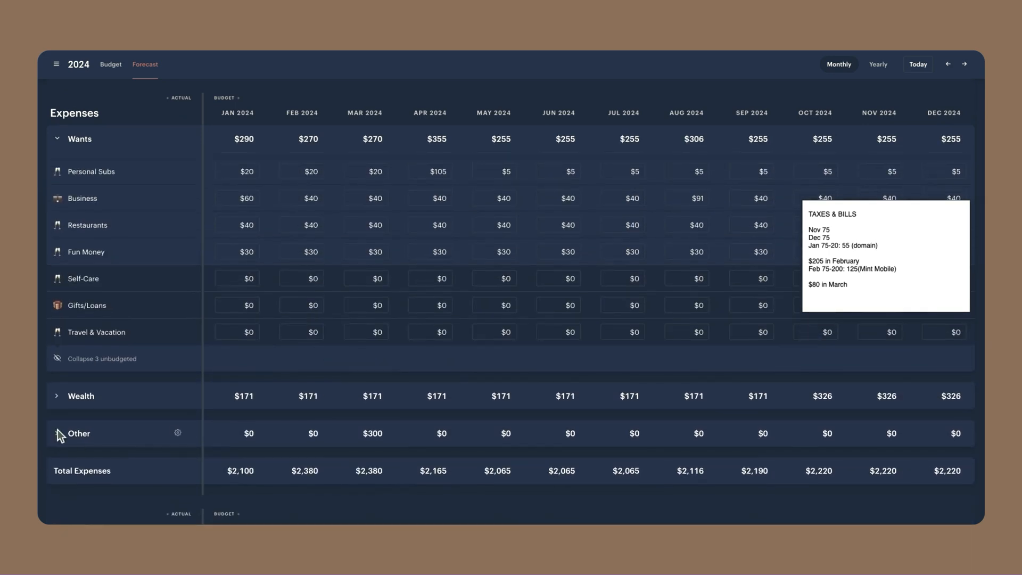
left_click(58, 432)
scroll(341, 377, "down", 4)
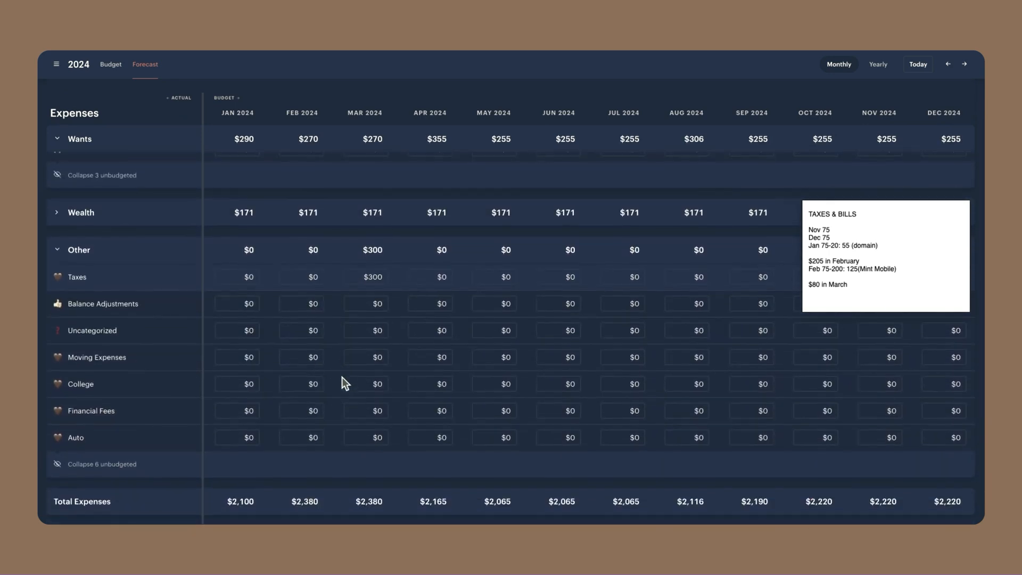
Check March's Taxes & Bills contribution and add the line "Mar 75: $155" to the end of the note
left_click(862, 287)
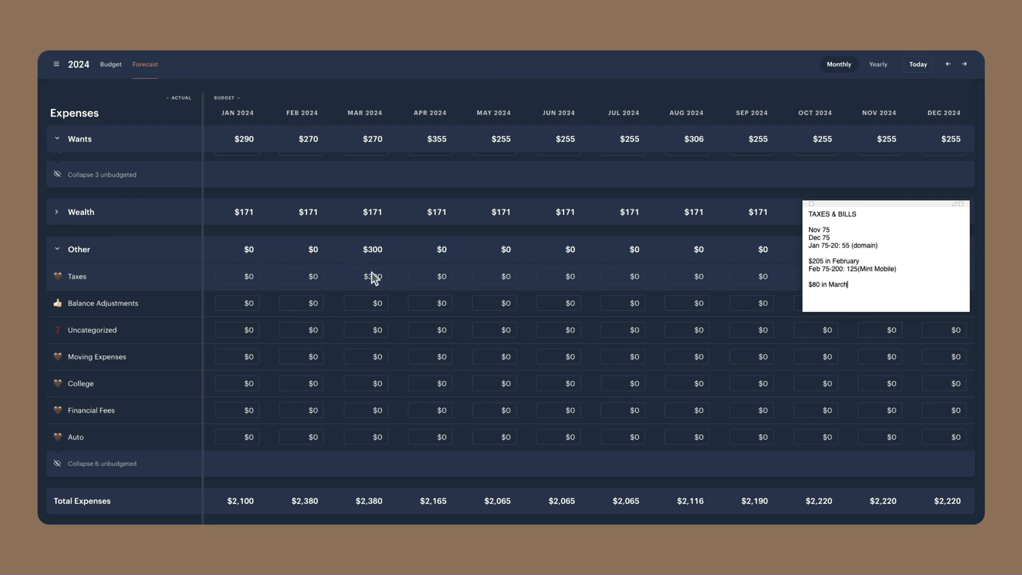
scroll(409, 281, "down", 5)
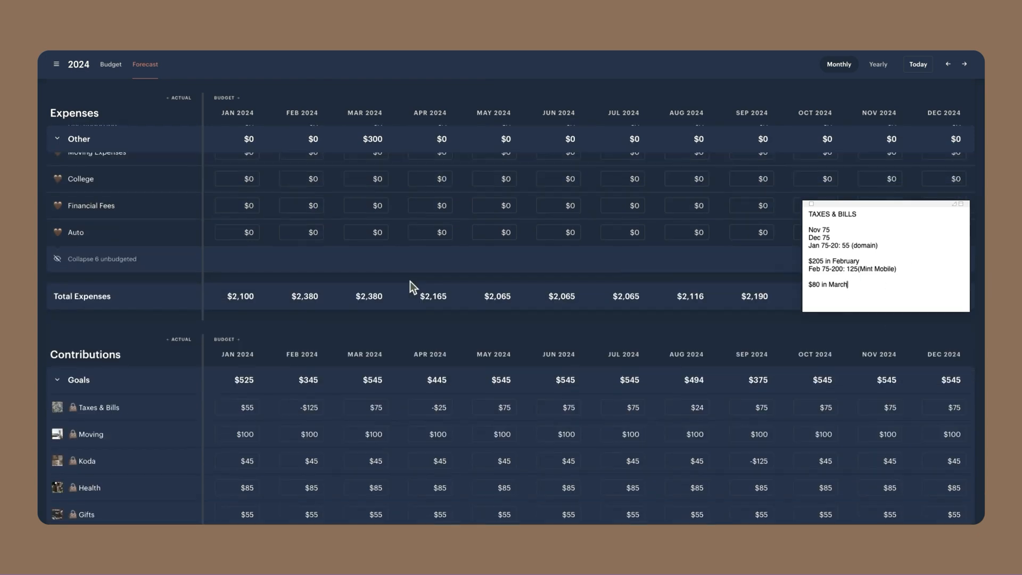
scroll(385, 301, "up", 3)
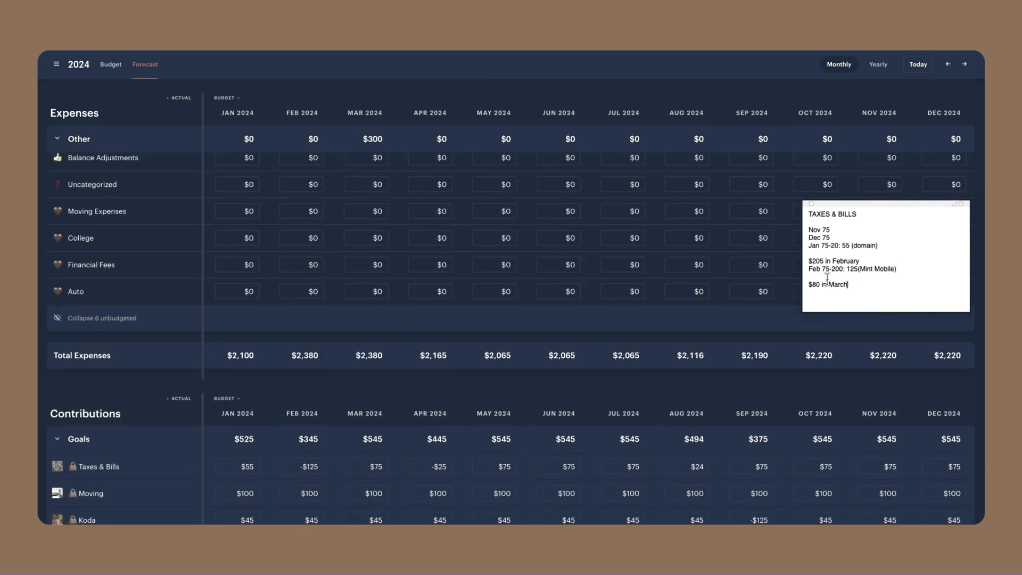
key("Return")
type("Mar 75")
type(": $155")
Review the expense groups again and set April's Taxes & Bills contribution to $75
scroll(330, 256, "up", 10)
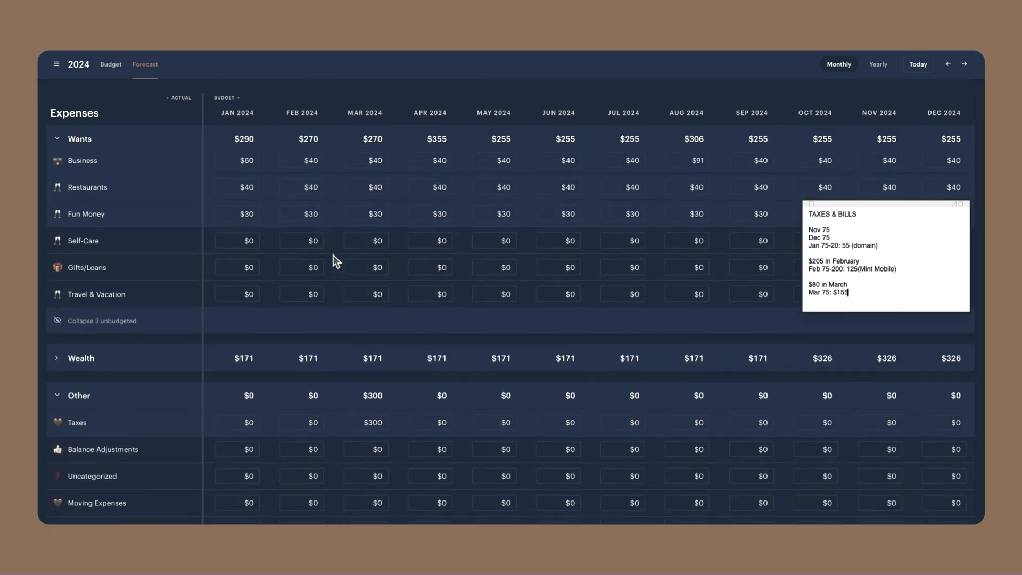
scroll(357, 245, "up", 2)
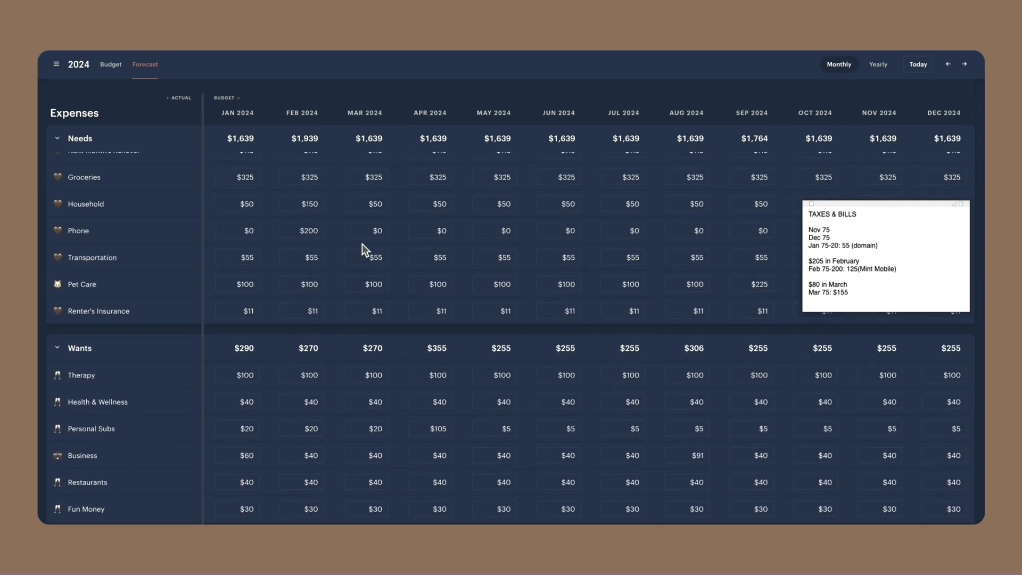
scroll(442, 239, "down", 10)
scroll(445, 240, "down", 3)
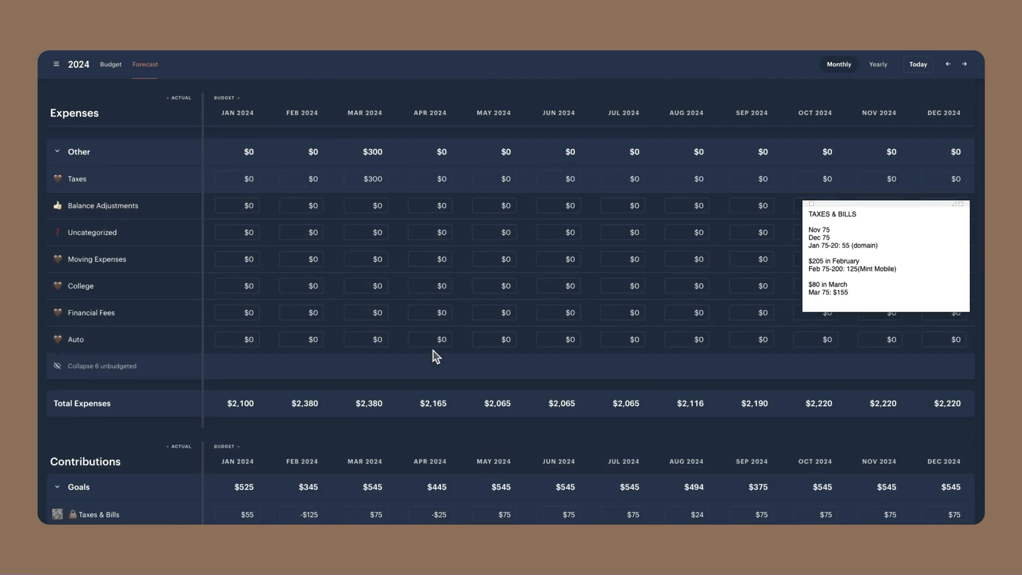
scroll(433, 350, "down", 3)
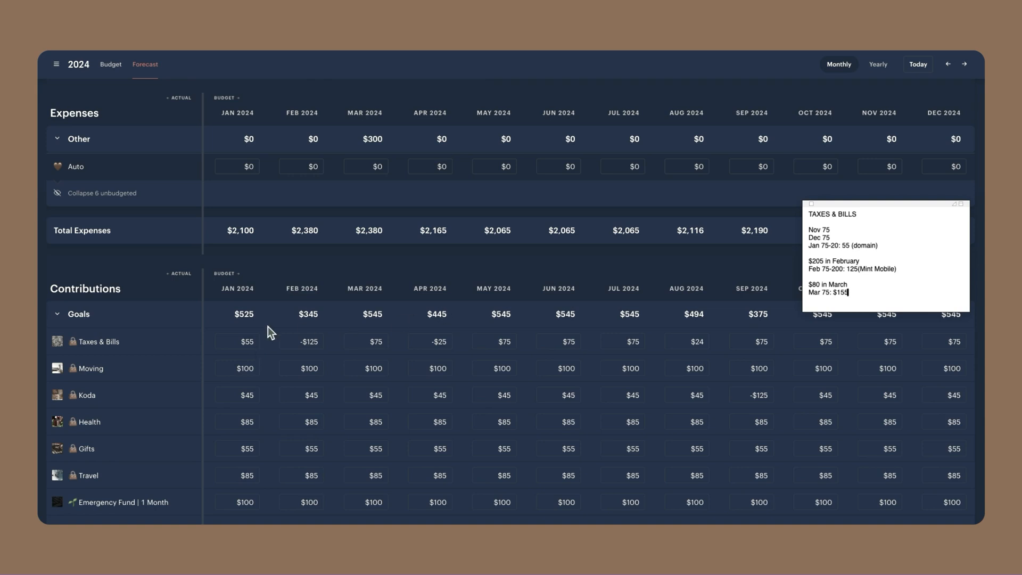
scroll(388, 372, "down", 3)
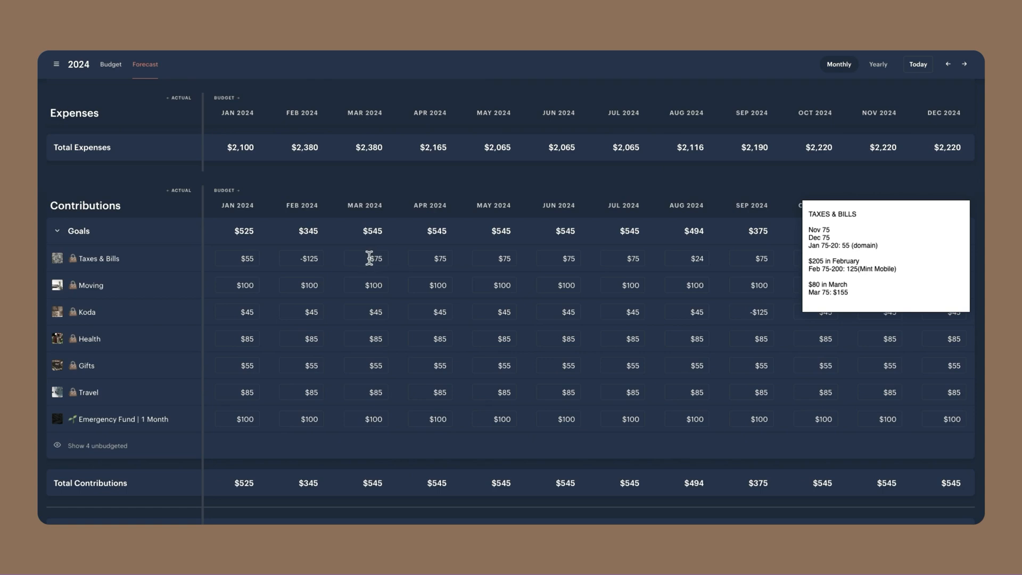
Review the Total Left amounts for January through December 2024
left_click(381, 304)
scroll(400, 235, "down", 2)
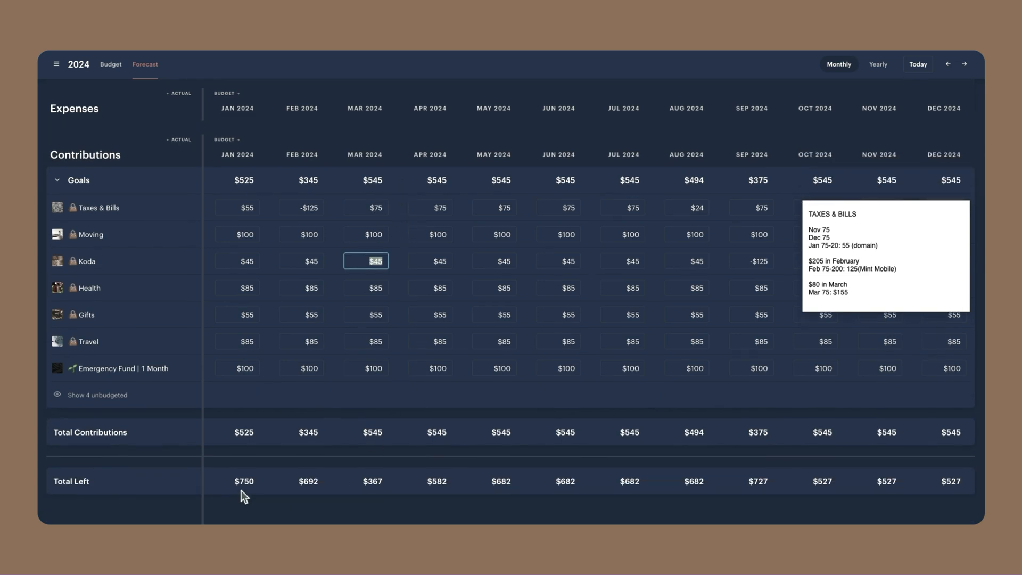
left_click(233, 482)
left_click_drag(233, 481, 974, 486)
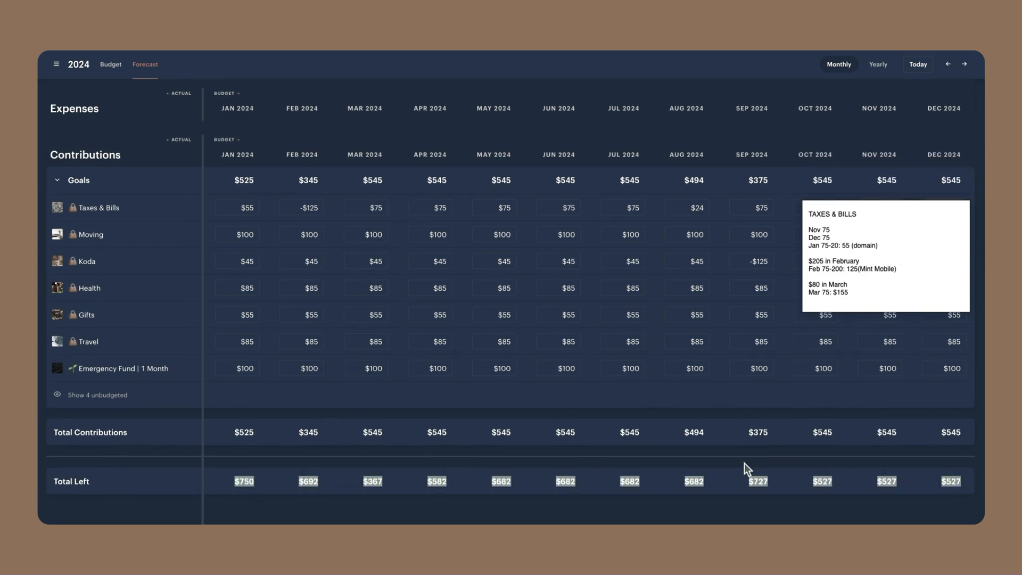
left_click(730, 475)
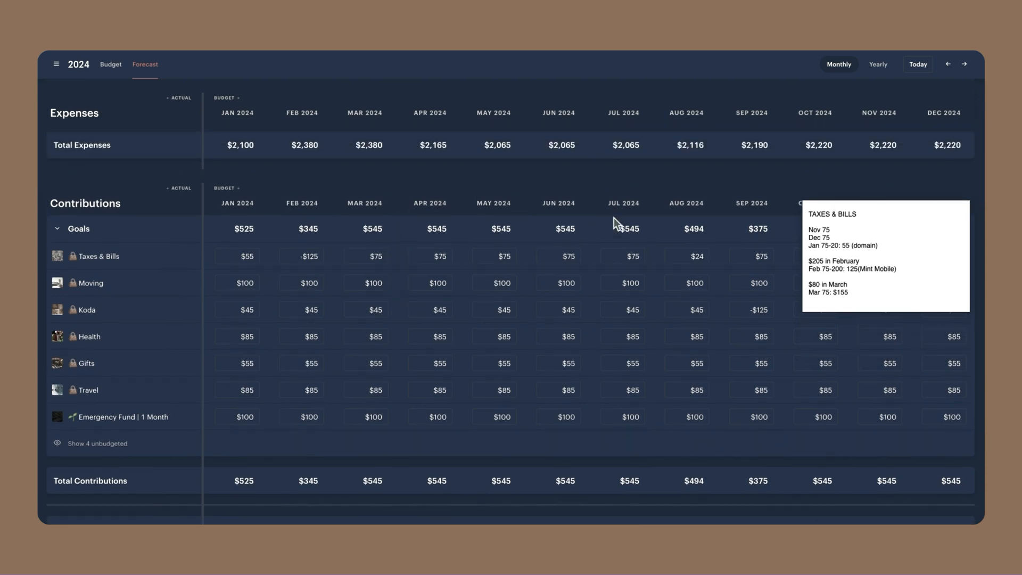
Set Extra Debt Payments in the Wealth expenses to $415 for January and all future months
left_click(696, 251)
left_click(490, 448)
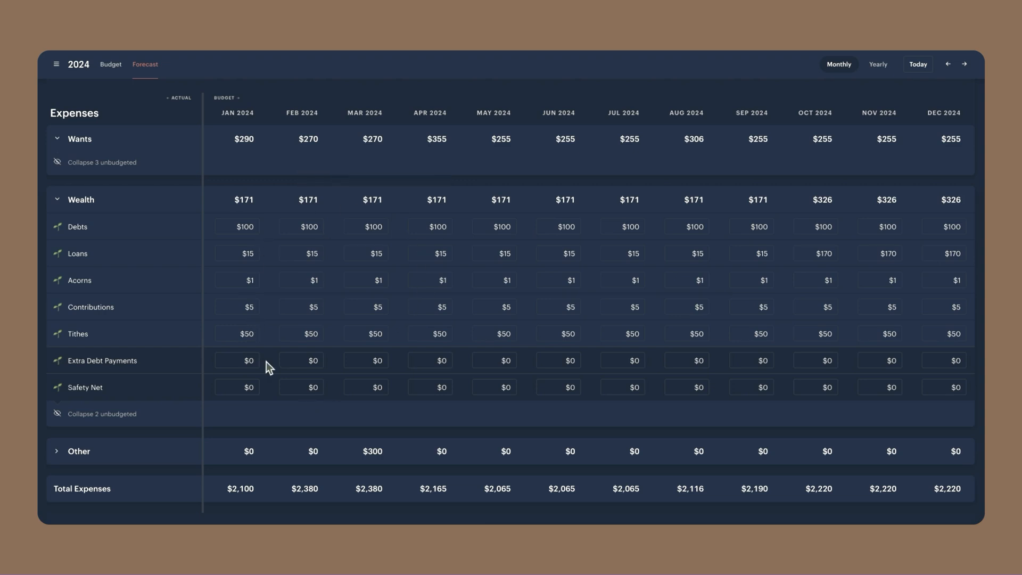
left_click(252, 360)
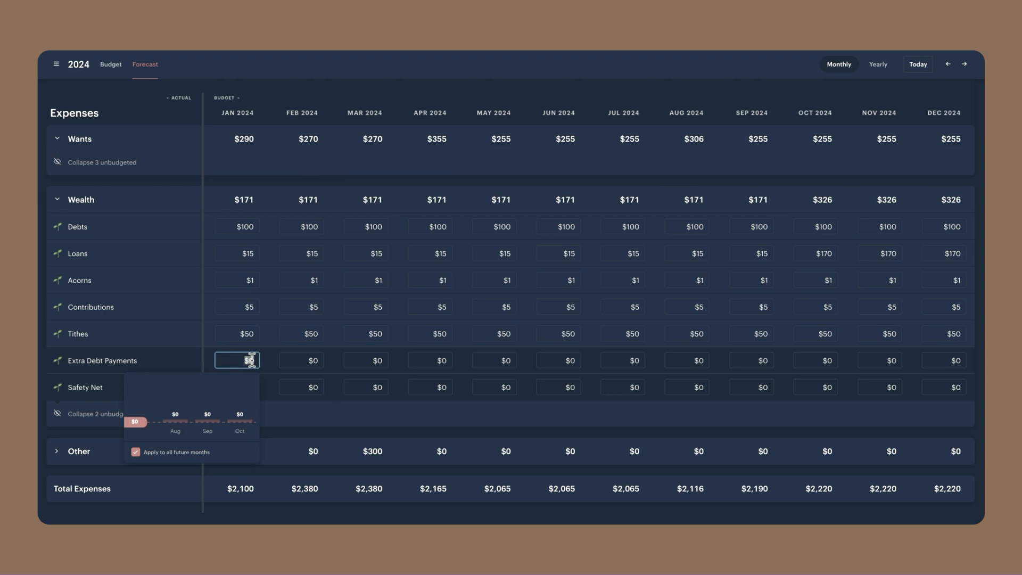
type("415")
left_click(311, 411)
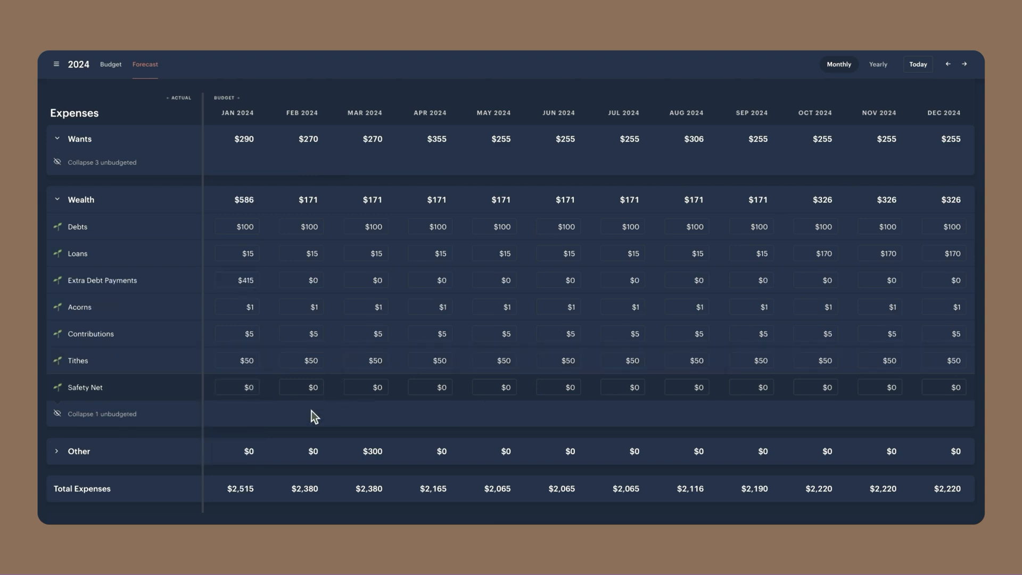
Set the Moving goal contribution to $300 for every month of 2024
scroll(249, 270, "down", 6)
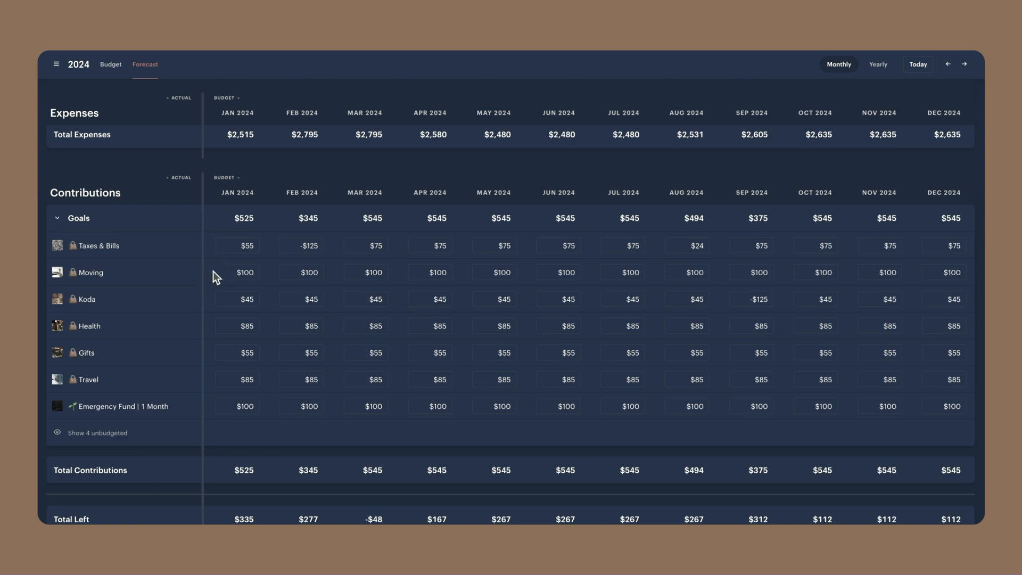
scroll(242, 270, "down", 1)
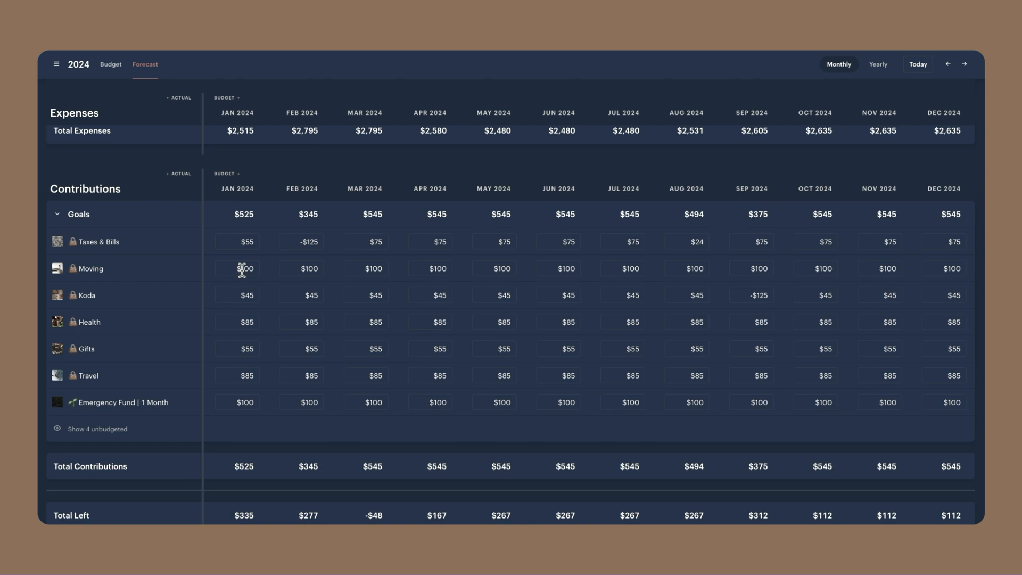
left_click(242, 270)
type("300")
key("Tab")
type("300")
key("Tab")
type("300")
key("Tab")
type("300")
key("Tab")
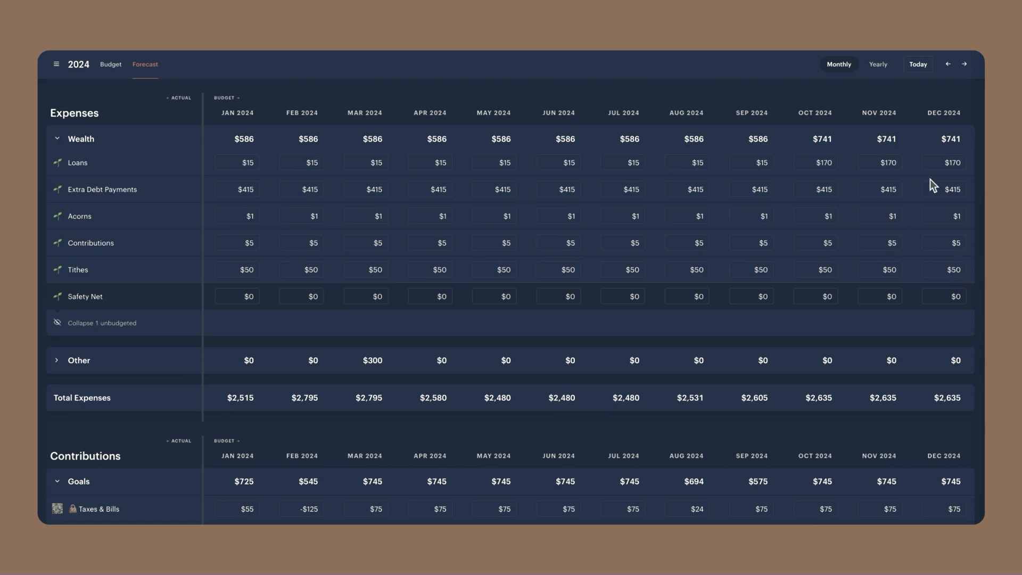
Compare the Extra Debt Payments and Moving contributions through December with the Total Left amounts for each month
left_click(956, 189)
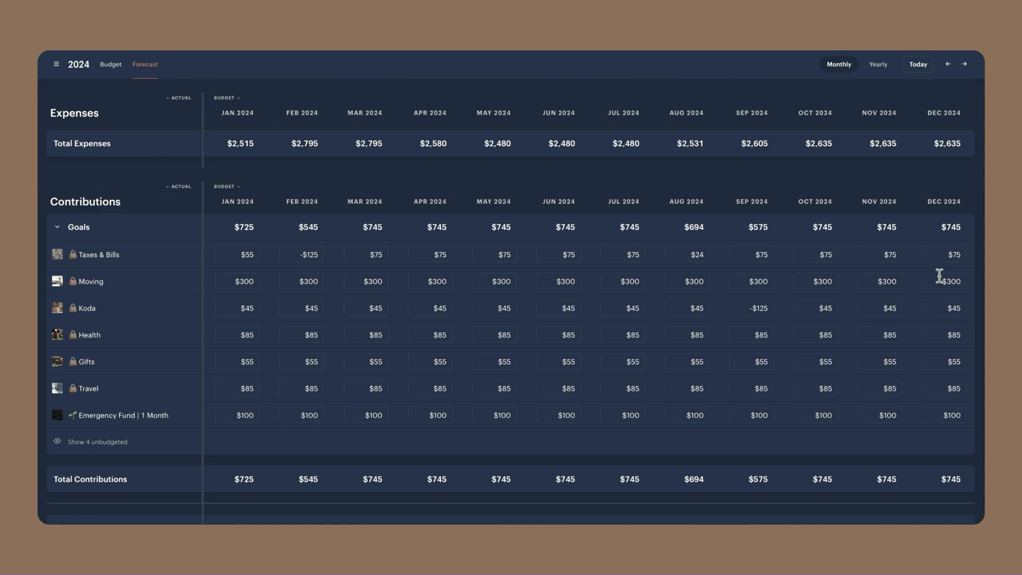
scroll(941, 242, "up", 5)
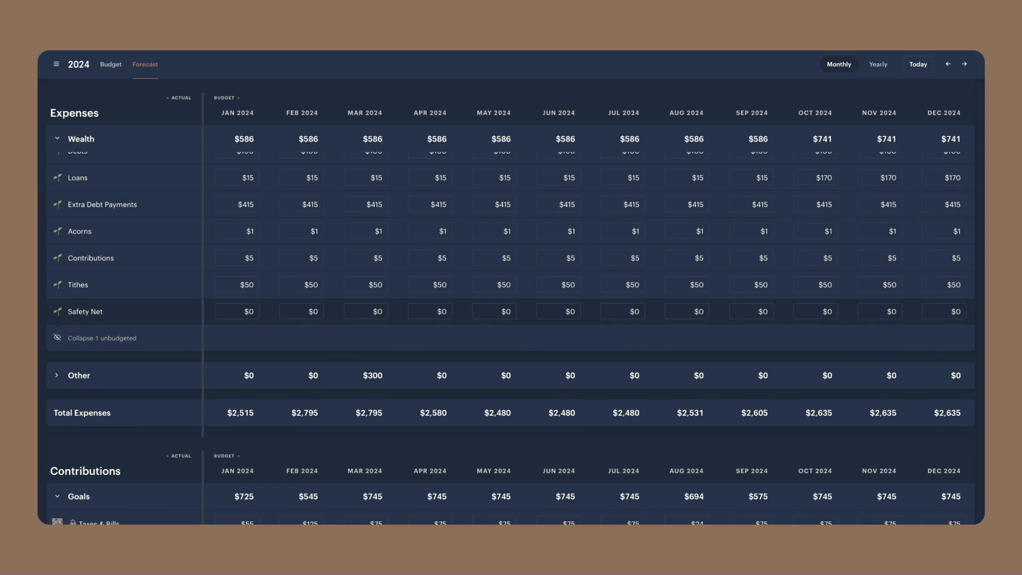
scroll(956, 339, "down", 5)
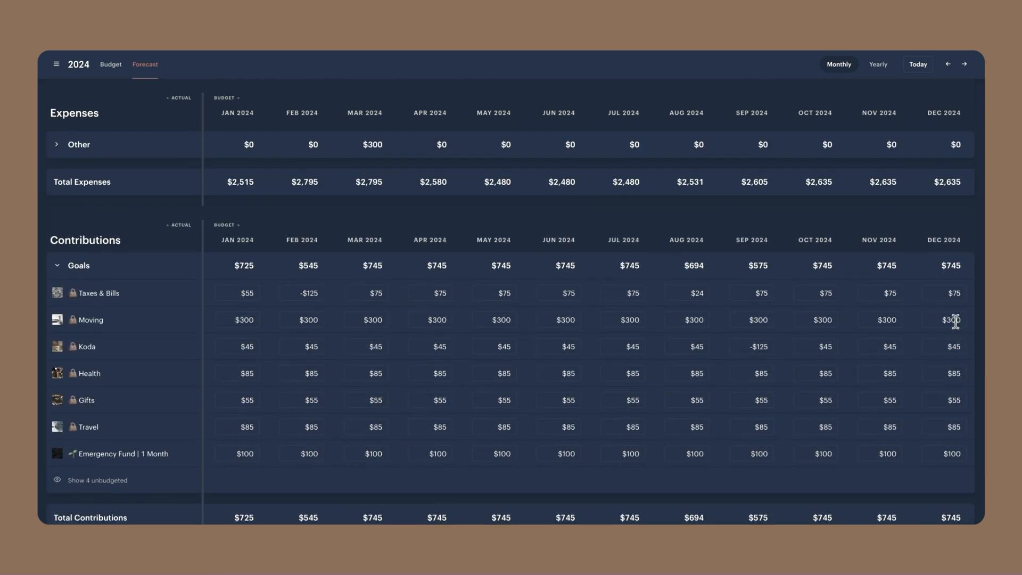
scroll(959, 317, "up", 4)
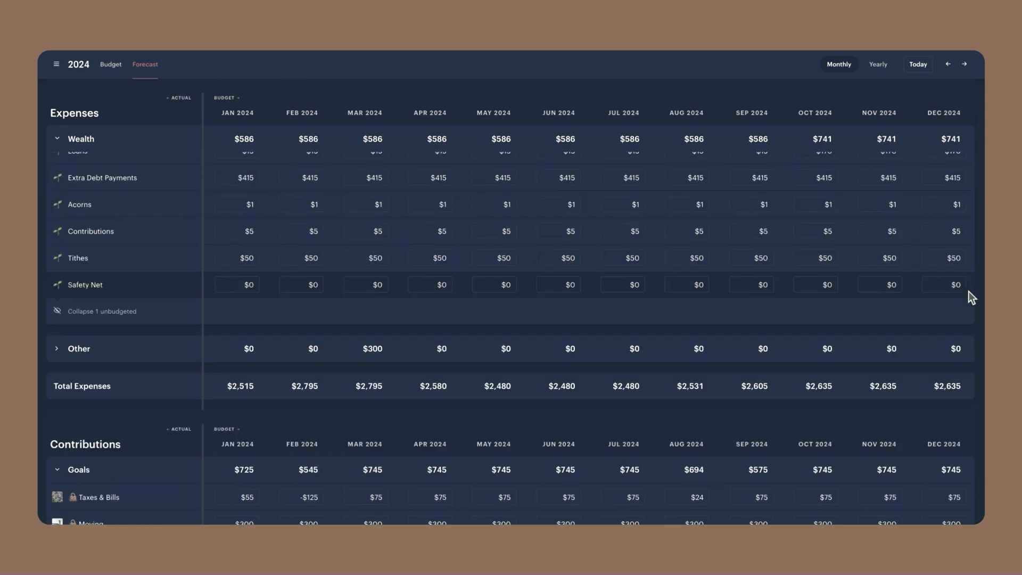
scroll(970, 267, "up", 3)
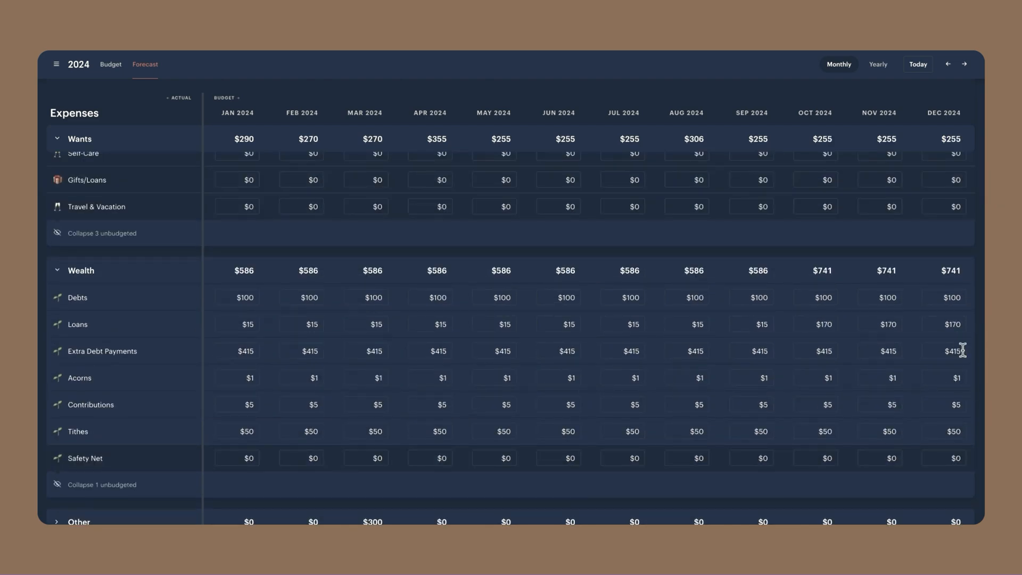
scroll(963, 350, "down", 5)
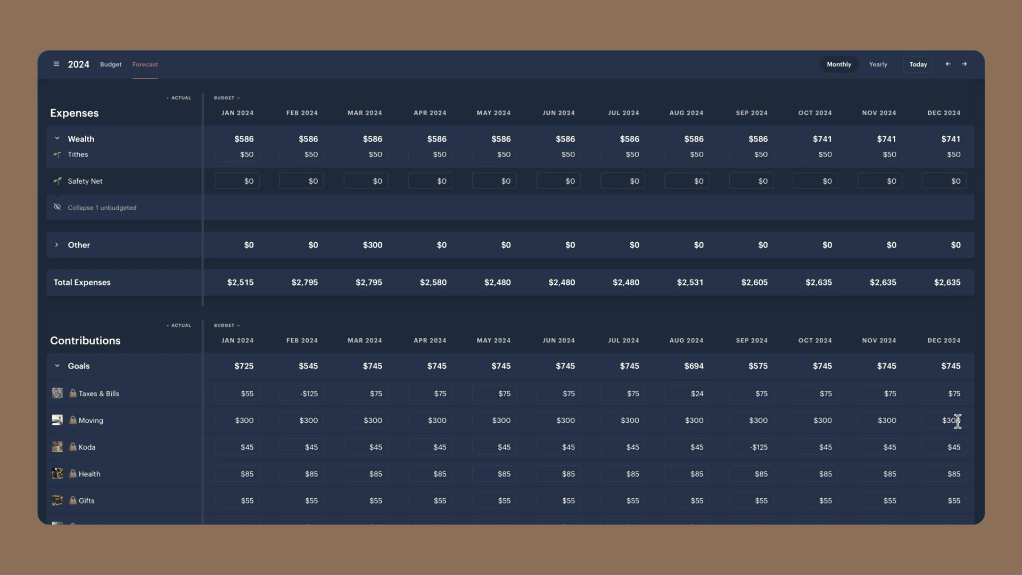
scroll(469, 235, "up", 5)
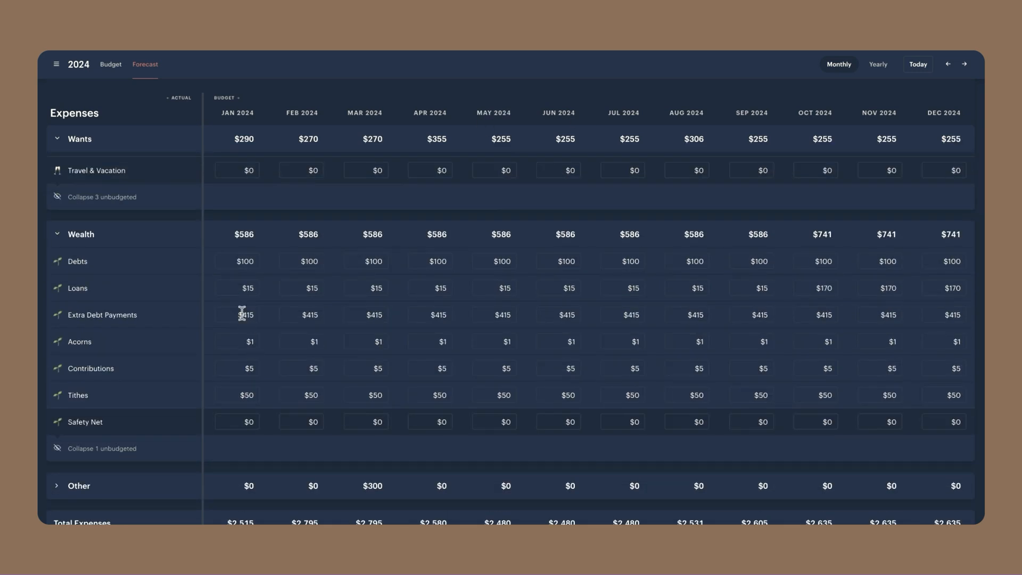
scroll(346, 303, "down", 5)
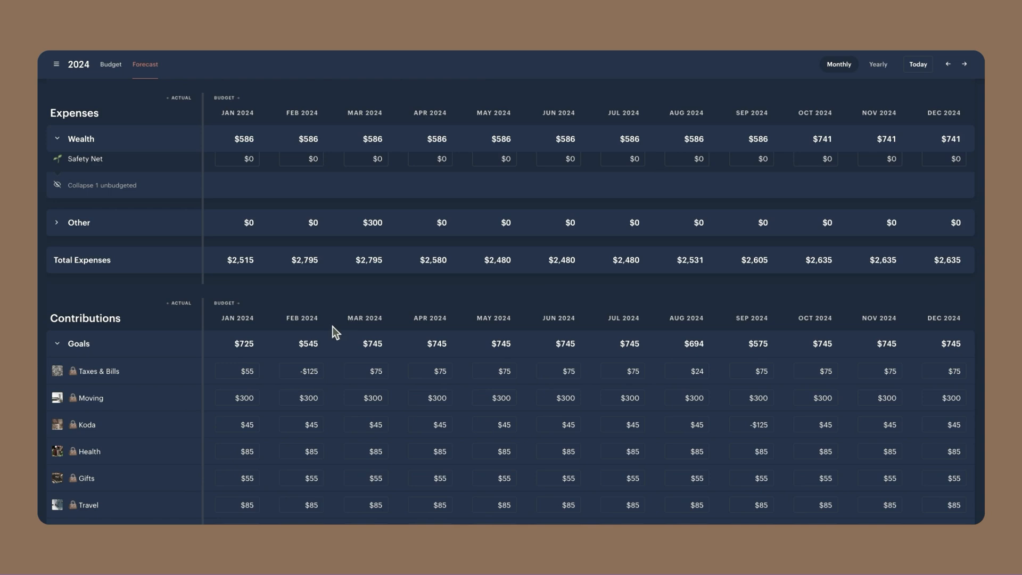
scroll(270, 379, "down", 3)
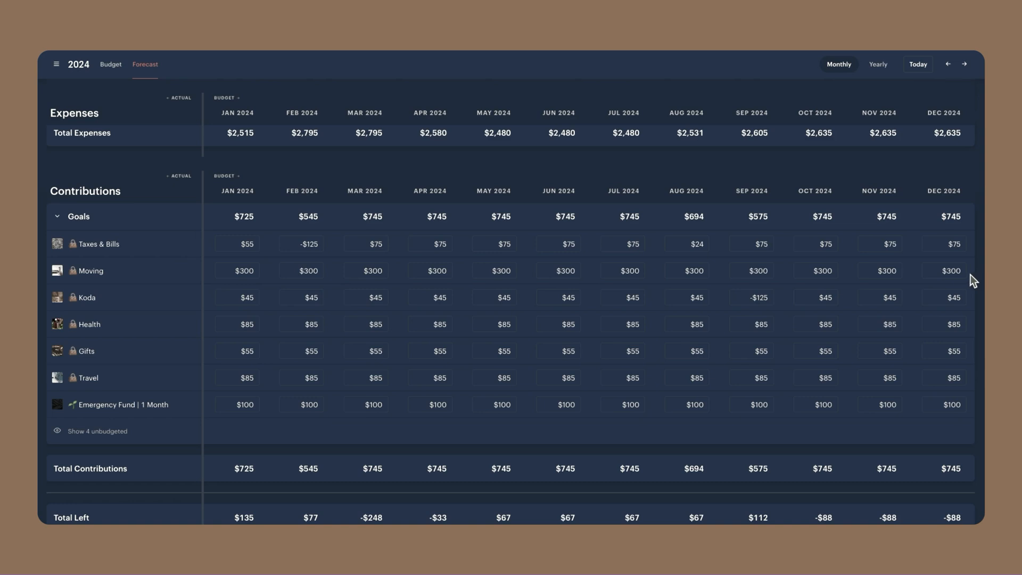
Compare the monthly Total Left amounts with the goal contributions and the Wants expenses across 2024
left_click(958, 270)
left_click(972, 268)
scroll(454, 466, "down", 1)
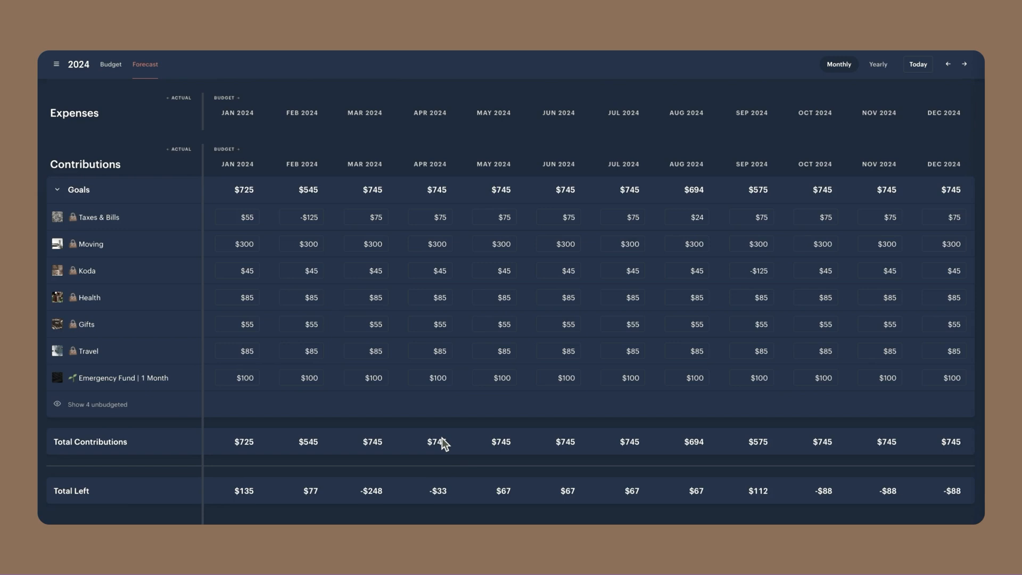
scroll(442, 439, "up", 12)
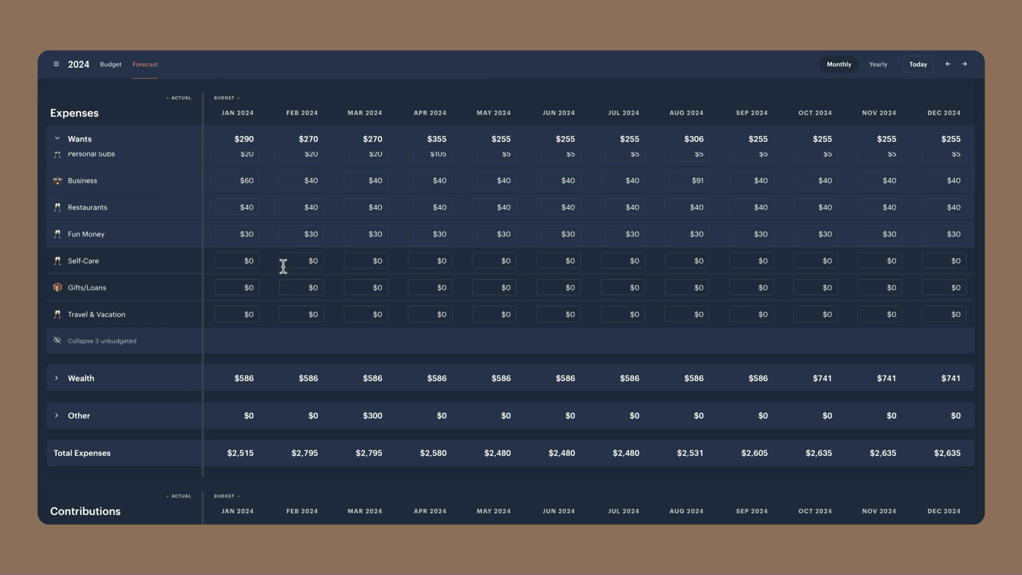
scroll(293, 285, "down", 8)
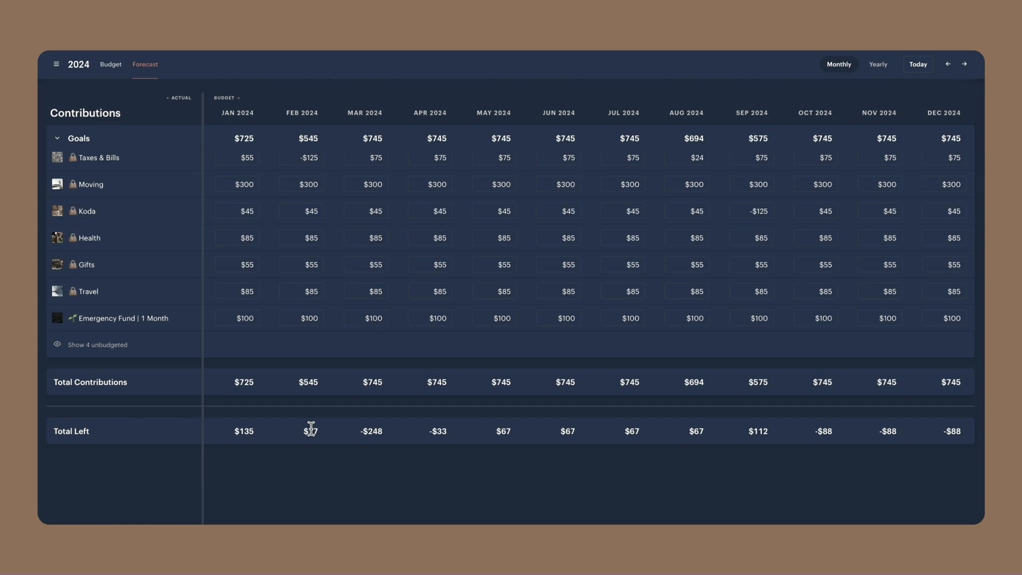
scroll(809, 134, "up", 2)
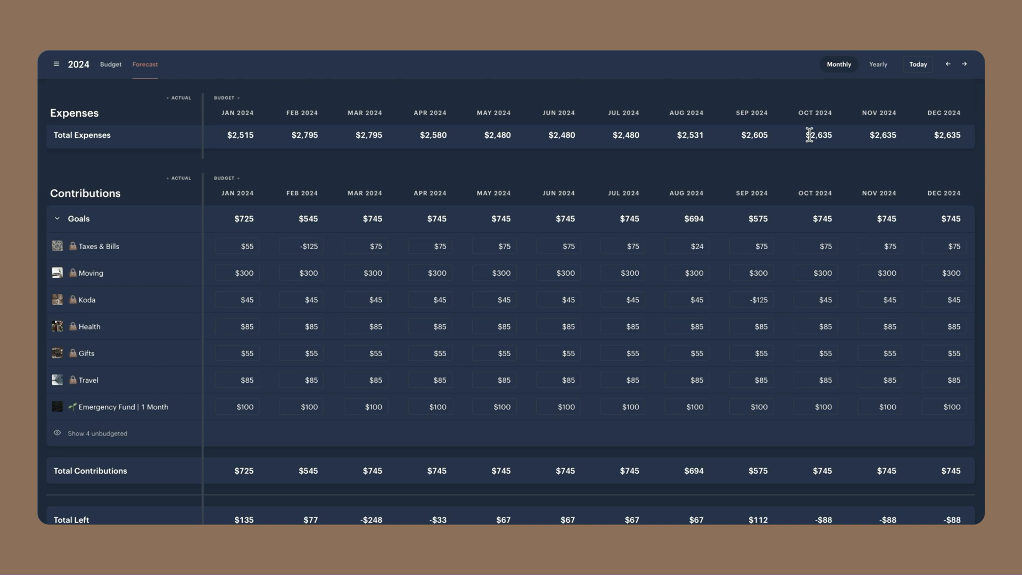
scroll(774, 164, "up", 2)
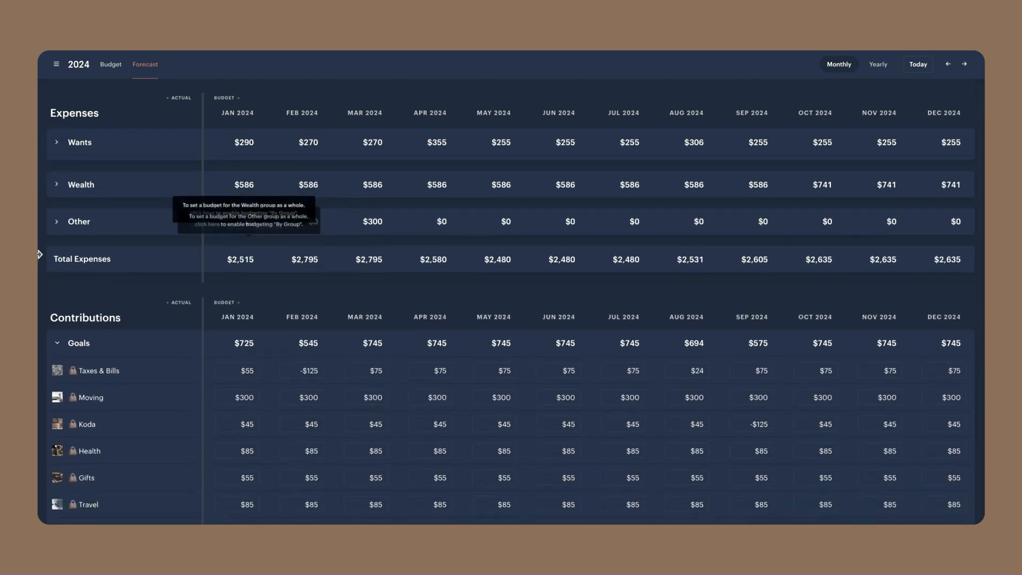
Expand the Wealth expenses and check the Extra Debt Payments amounts across the months against the goal contributions
left_click(53, 181)
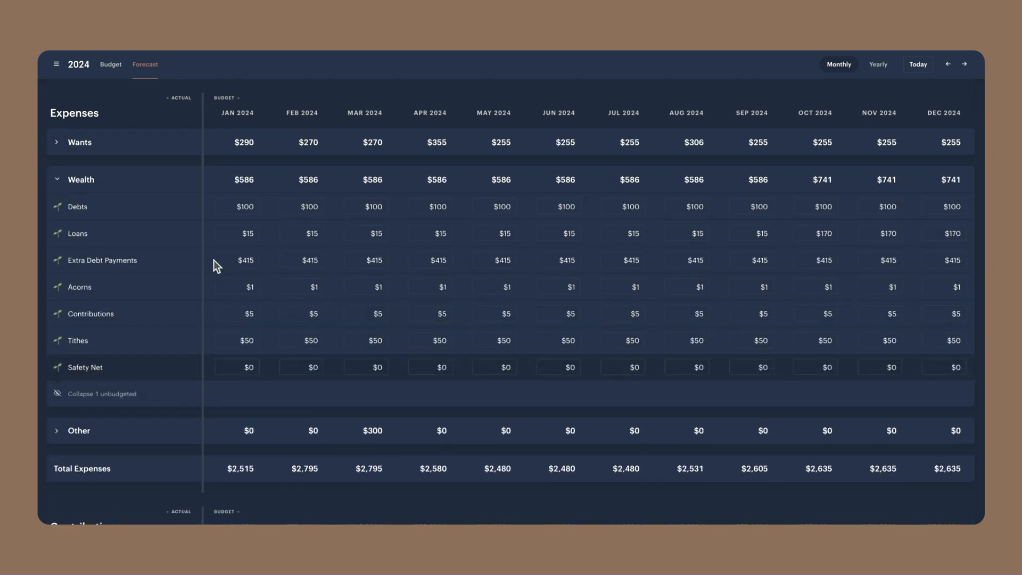
left_click(219, 259)
left_click_drag(218, 258, 824, 270)
left_click(791, 263)
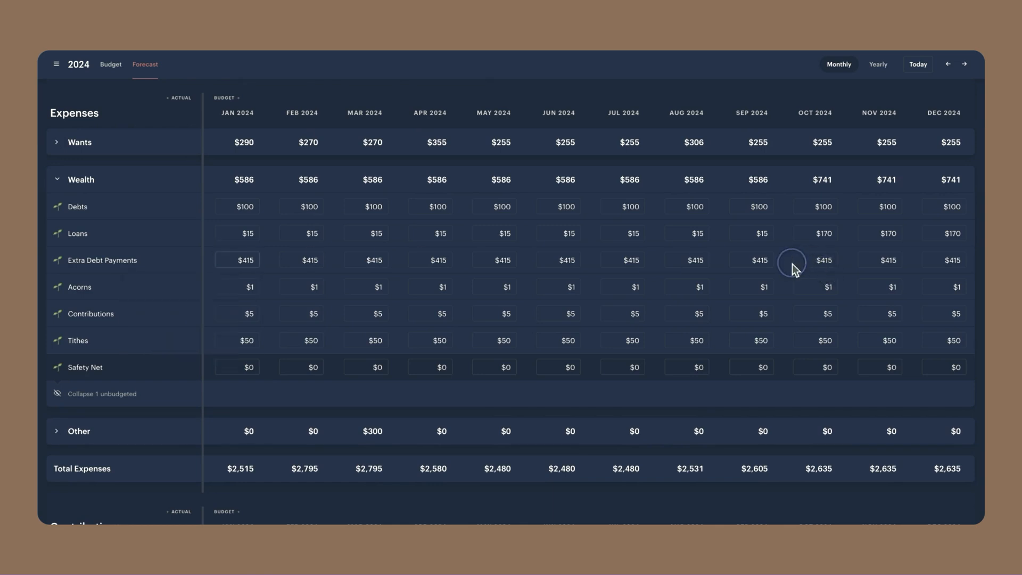
scroll(622, 288, "down", 1)
scroll(623, 288, "down", 4)
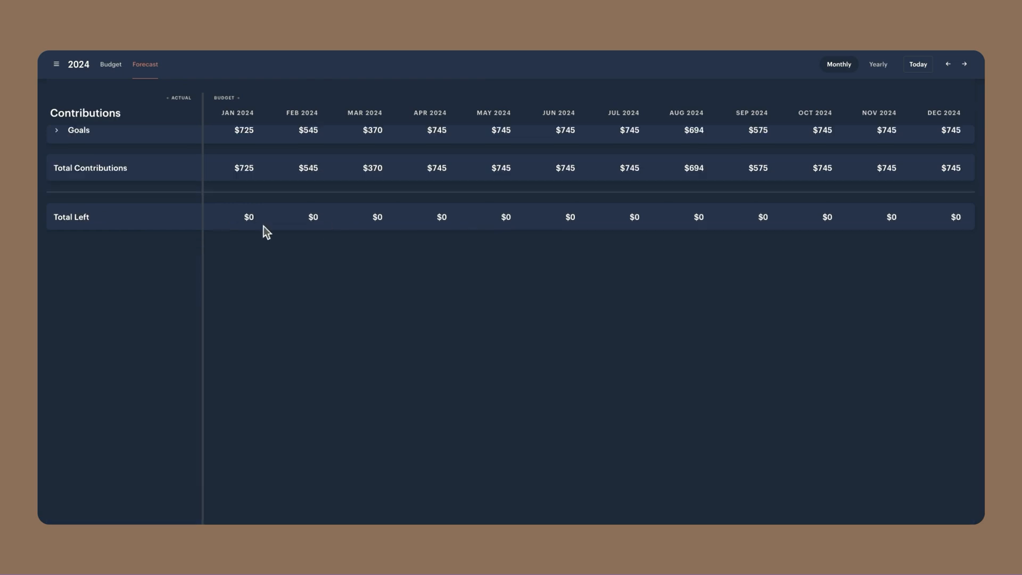
Expand the Wants expenses, review each category's amounts from January through December 2024, and collapse the group again
scroll(267, 224, "up", 3)
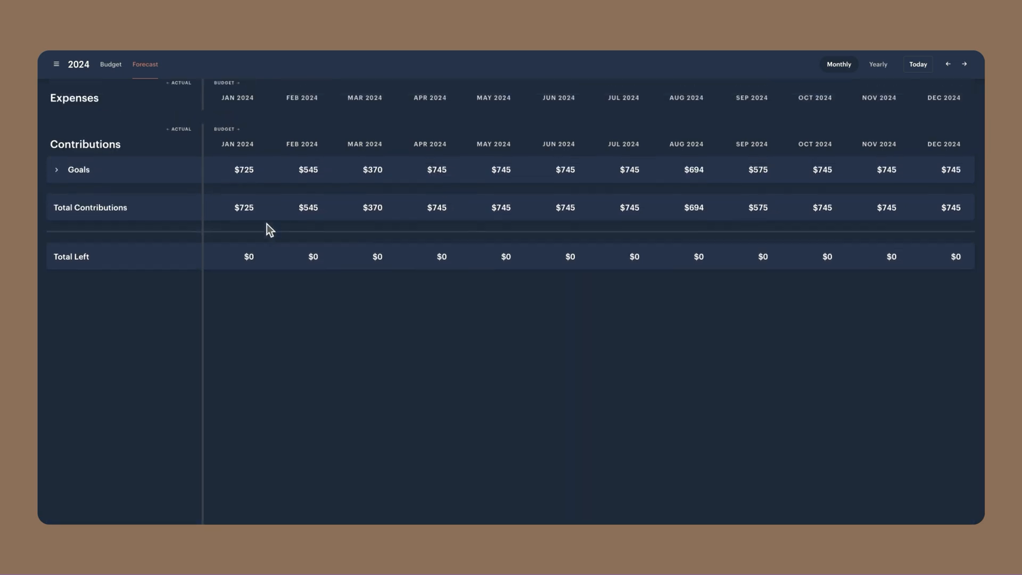
scroll(267, 222, "up", 1)
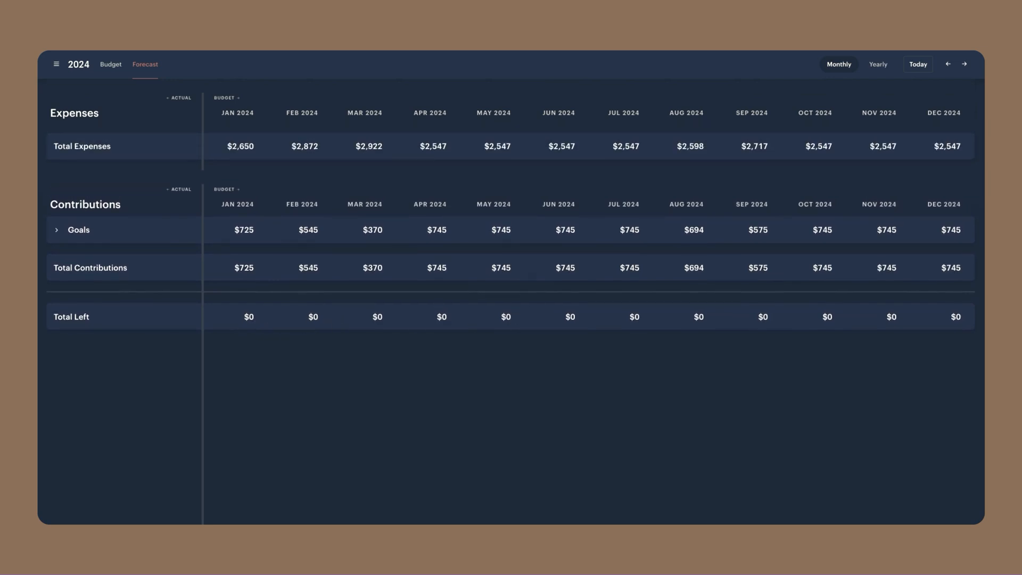
scroll(733, 264, "up", 5)
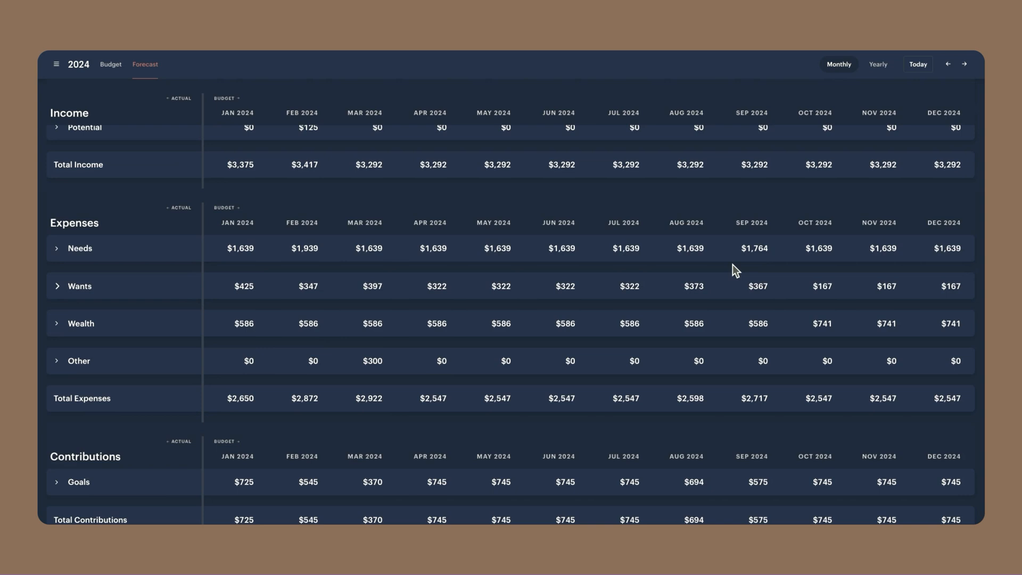
left_click(57, 286)
scroll(270, 276, "down", 1)
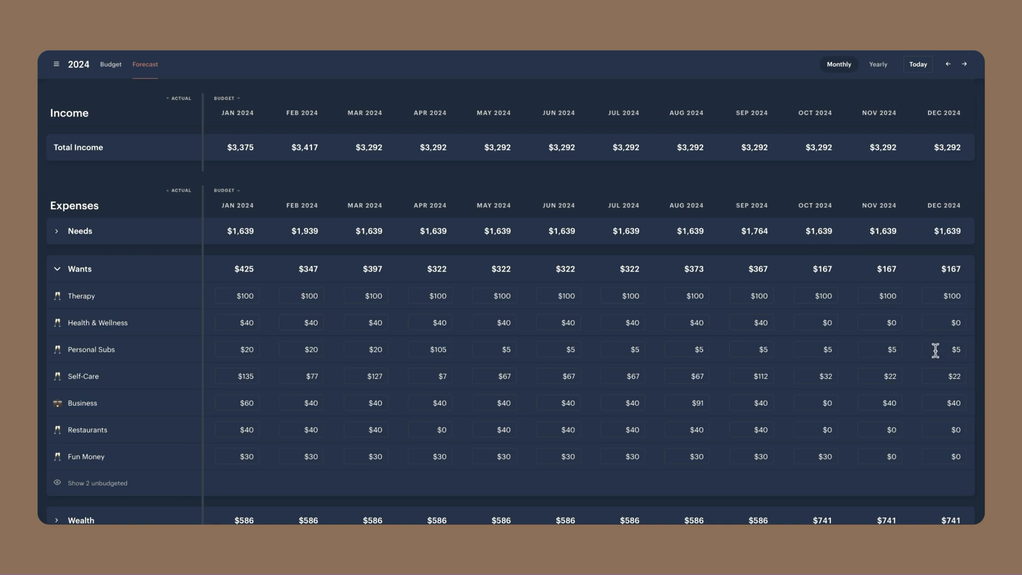
left_click(56, 269)
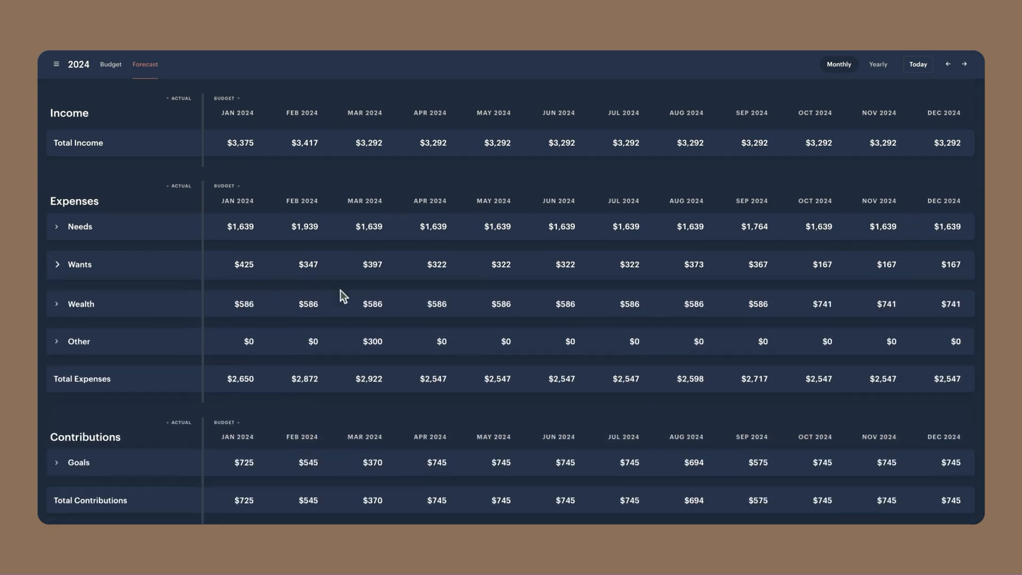
Check the Total Left amount for every month from January through December 2024
scroll(682, 281, "down", 6)
left_click_drag(244, 216, 976, 216)
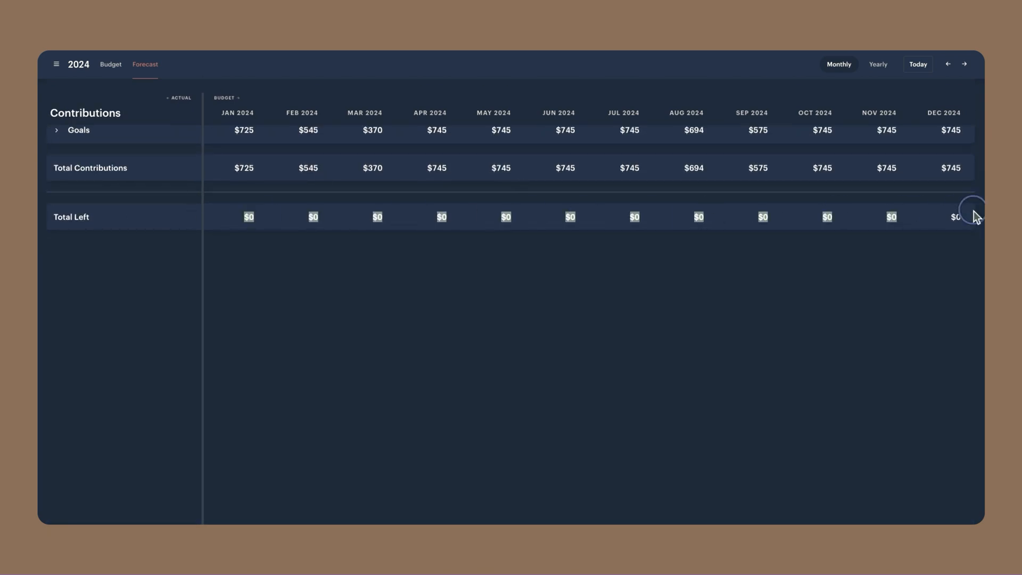
left_click(966, 216)
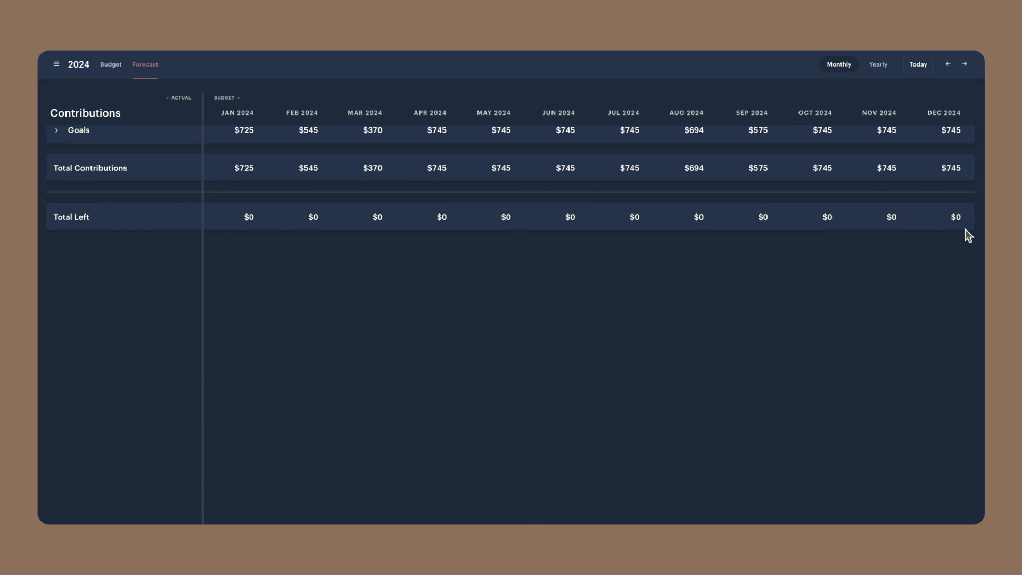
Expand the Goals contributions and Other expenses to compare March's Taxes expense with the Taxes & Bills contribution, and collapse Other
scroll(736, 274, "up", 3)
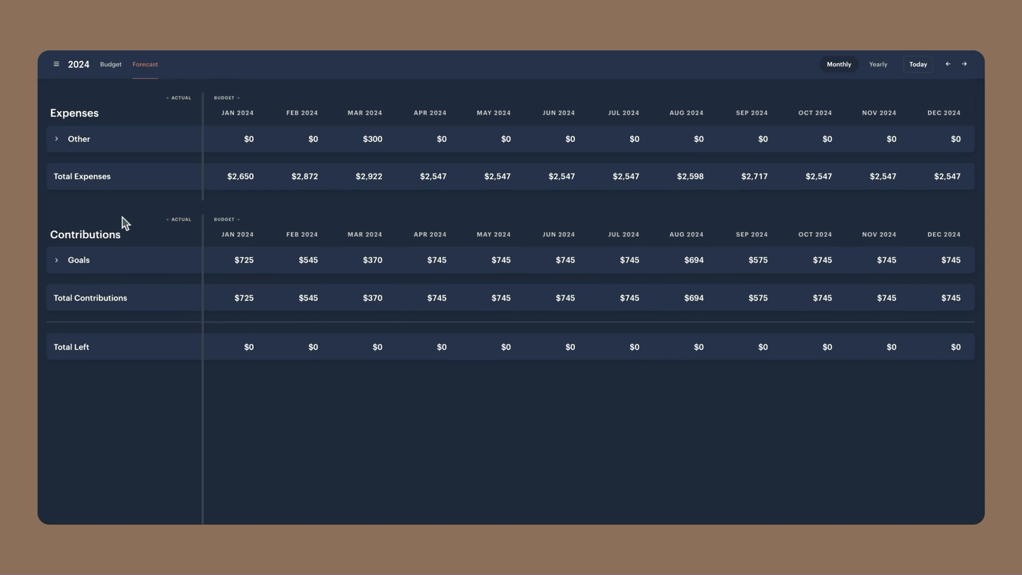
left_click(57, 261)
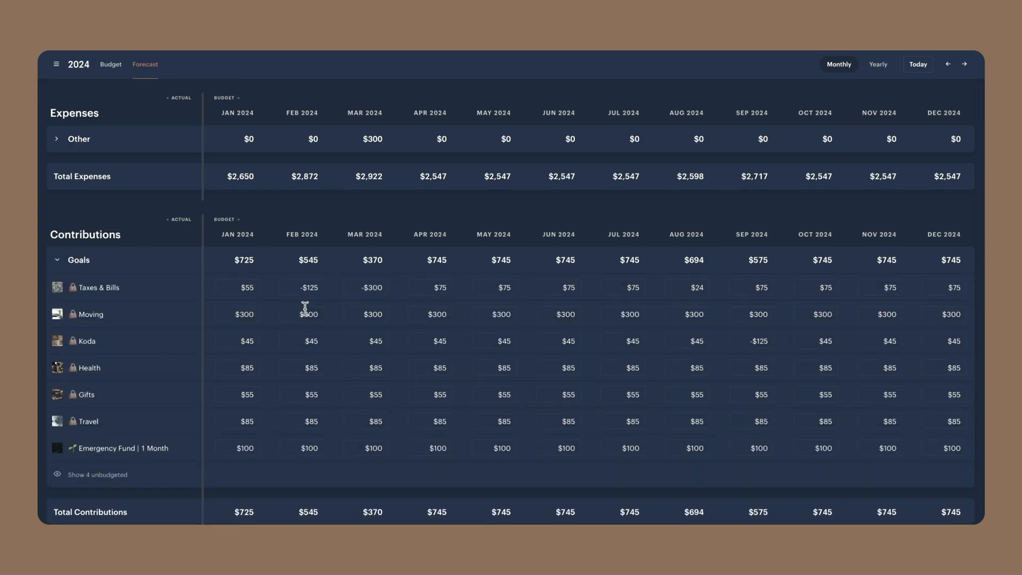
left_click(121, 134)
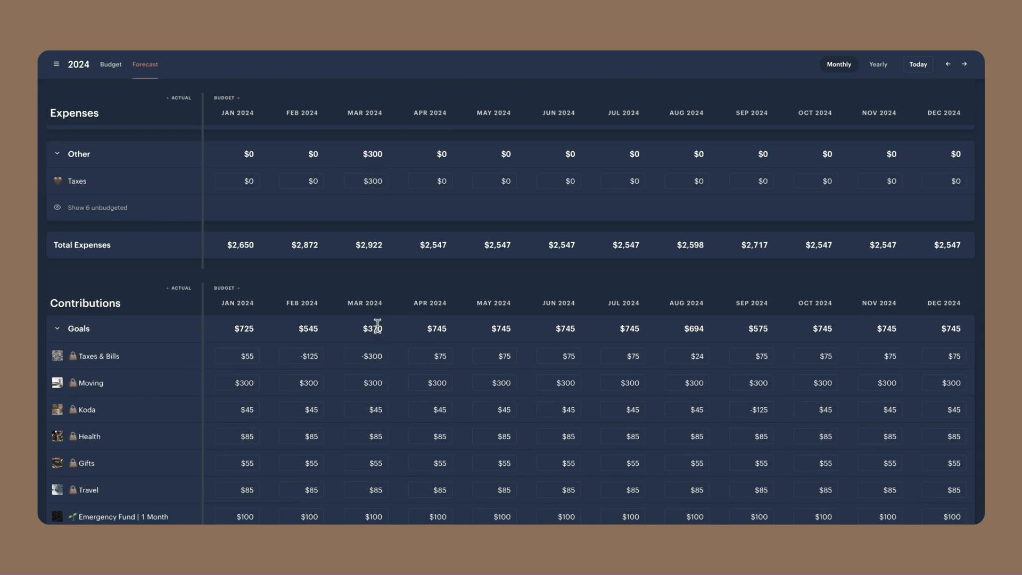
scroll(372, 325, "down", 1)
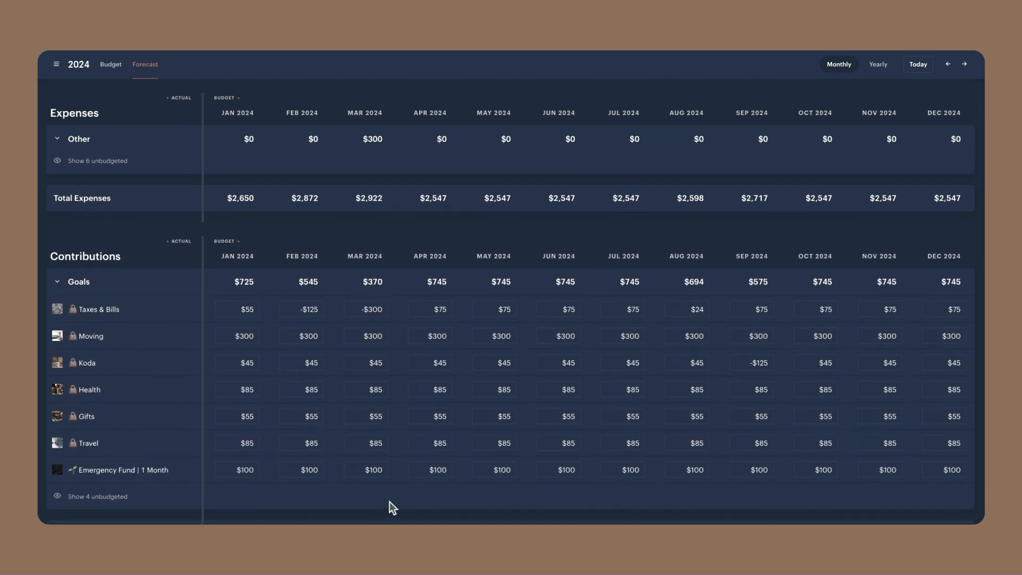
scroll(400, 425, "down", 1)
scroll(395, 424, "down", 1)
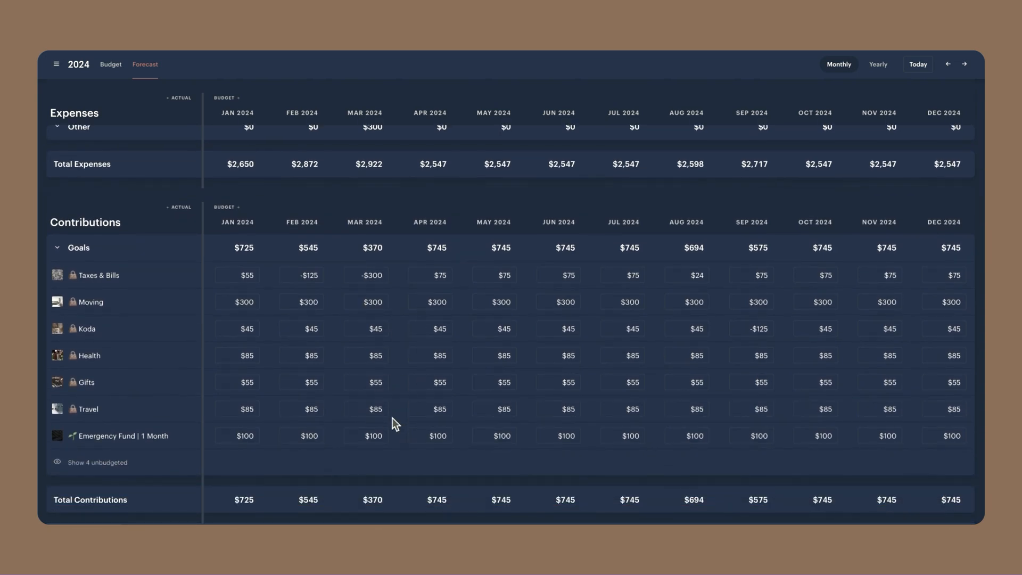
scroll(394, 423, "down", 1)
scroll(426, 474, "down", 1)
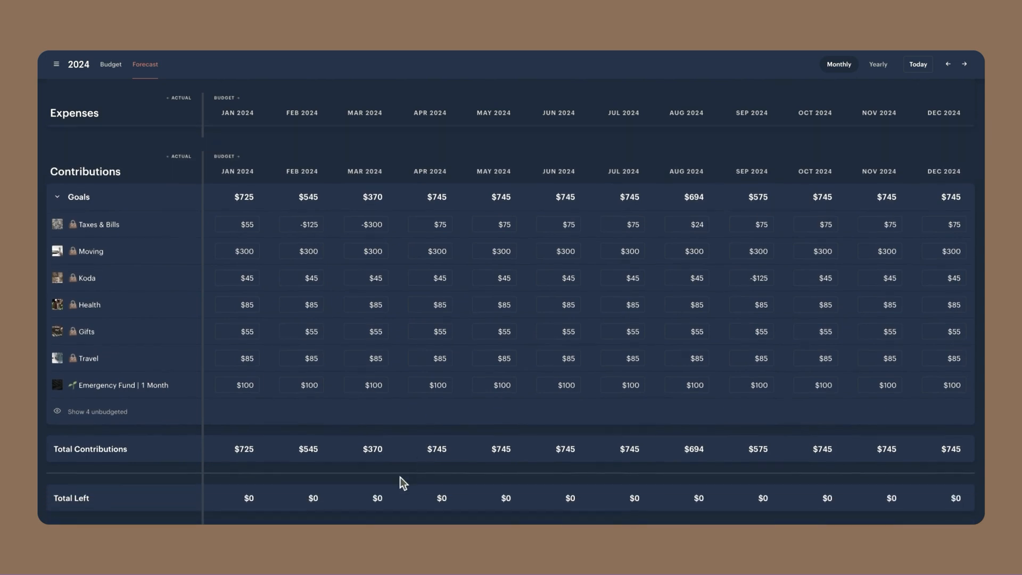
scroll(412, 433, "up", 4)
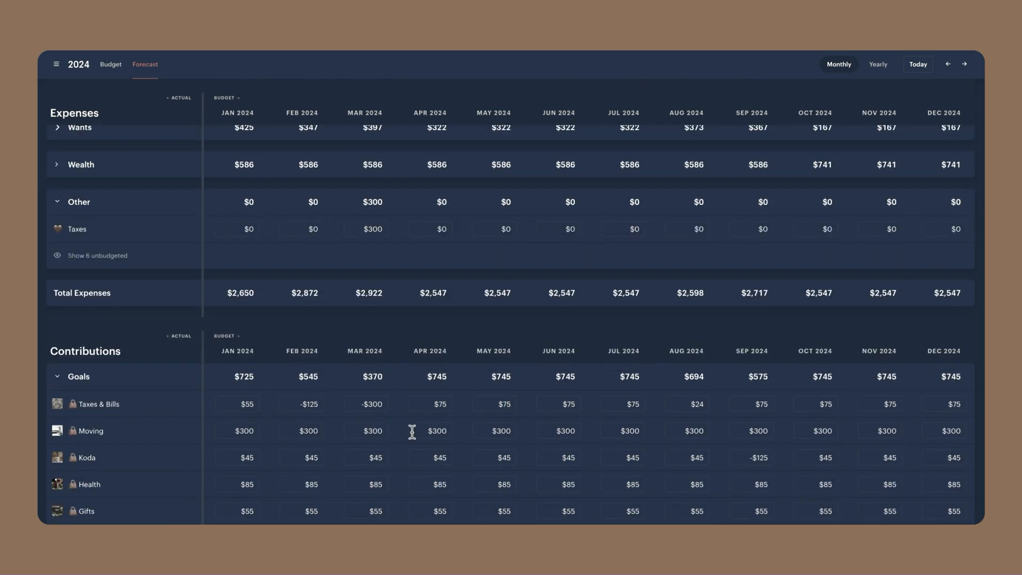
scroll(413, 432, "down", 1)
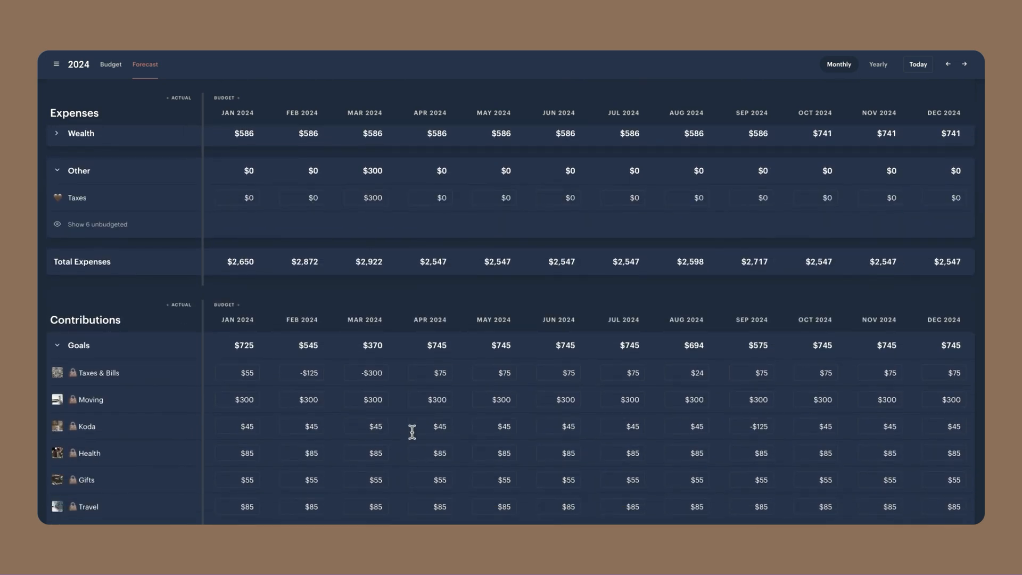
left_click(57, 170)
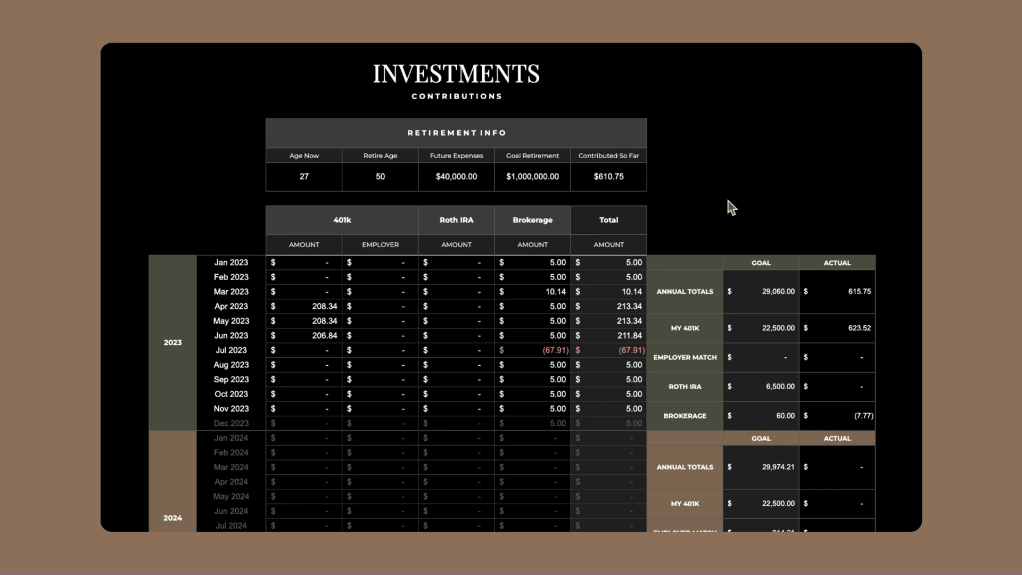
Switch to the Investments spreadsheet and review the Retirement Info values, from Age Now through Contributed So Far
left_click(304, 176)
left_click(391, 182)
left_click(471, 176)
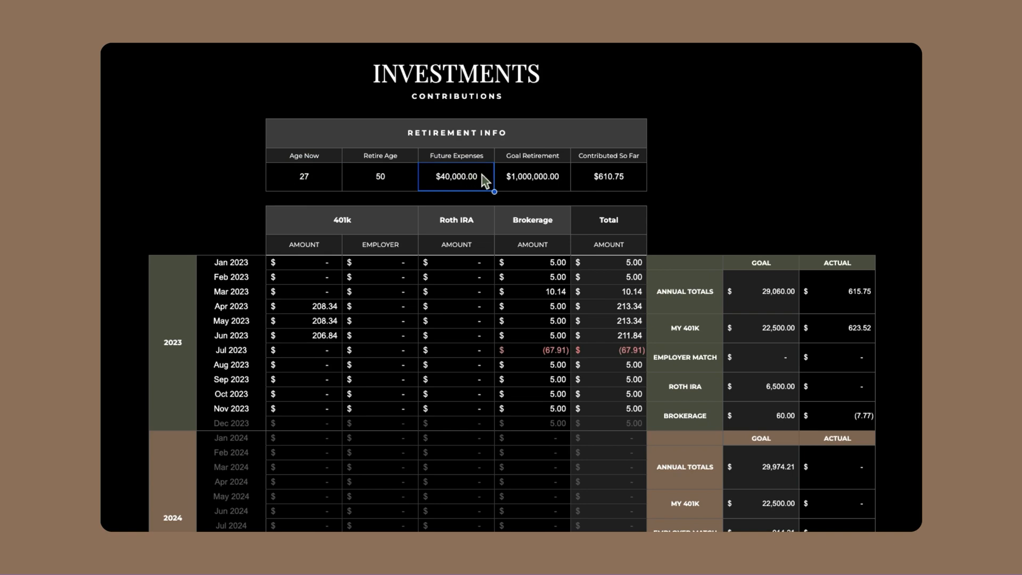
left_click(527, 175)
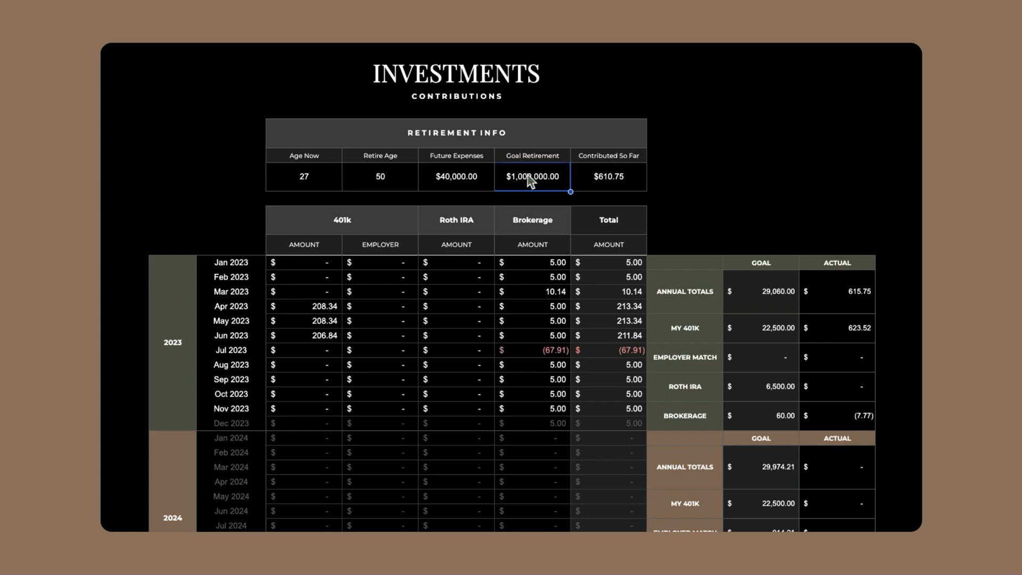
left_click(461, 184)
left_click(567, 186)
double_click(617, 185)
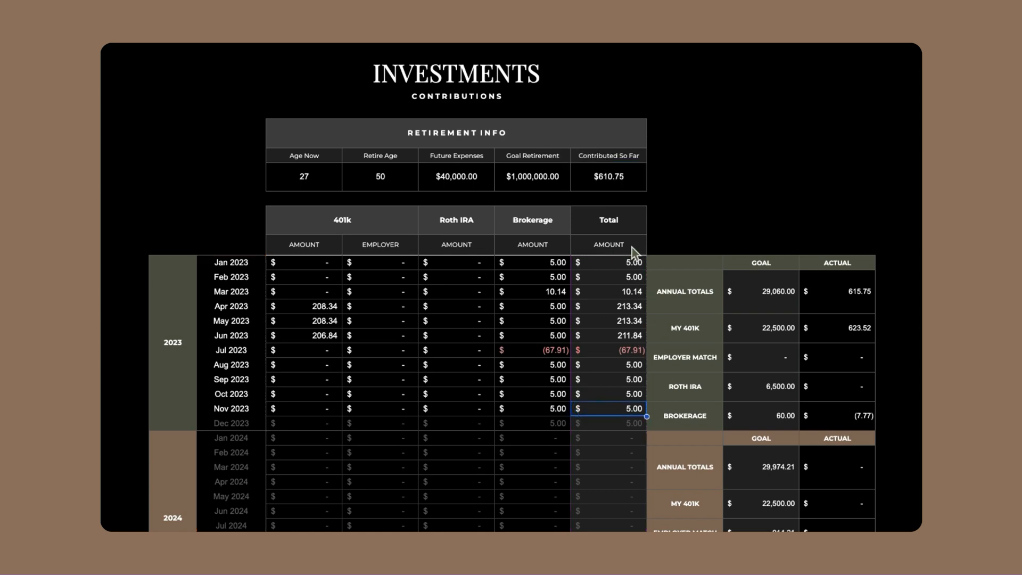
left_click(787, 187)
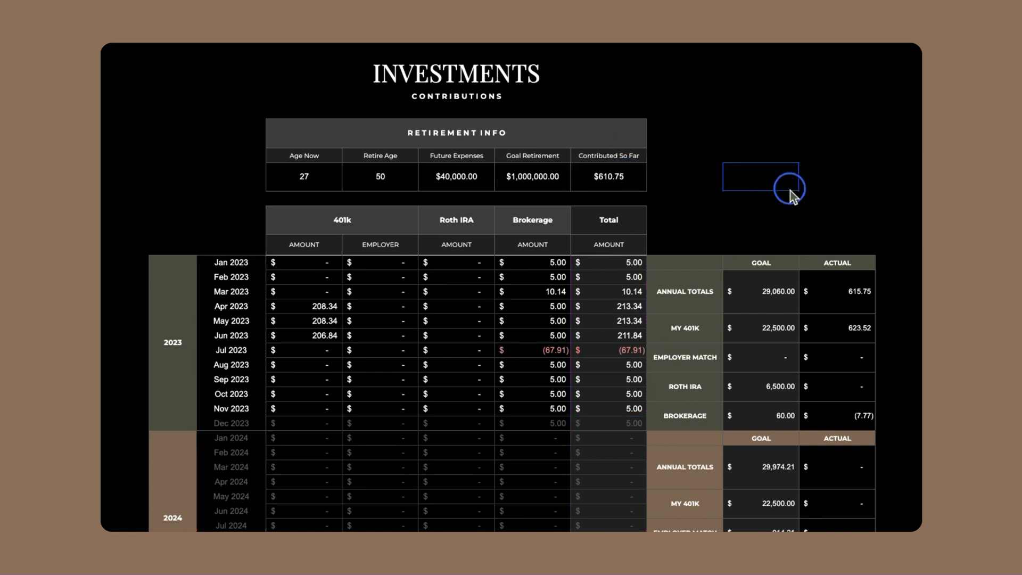
Review the 2023 monthly totals and the 401k and Roth IRA columns, and inspect the January 2023 total's formula
left_click_drag(628, 263, 641, 421)
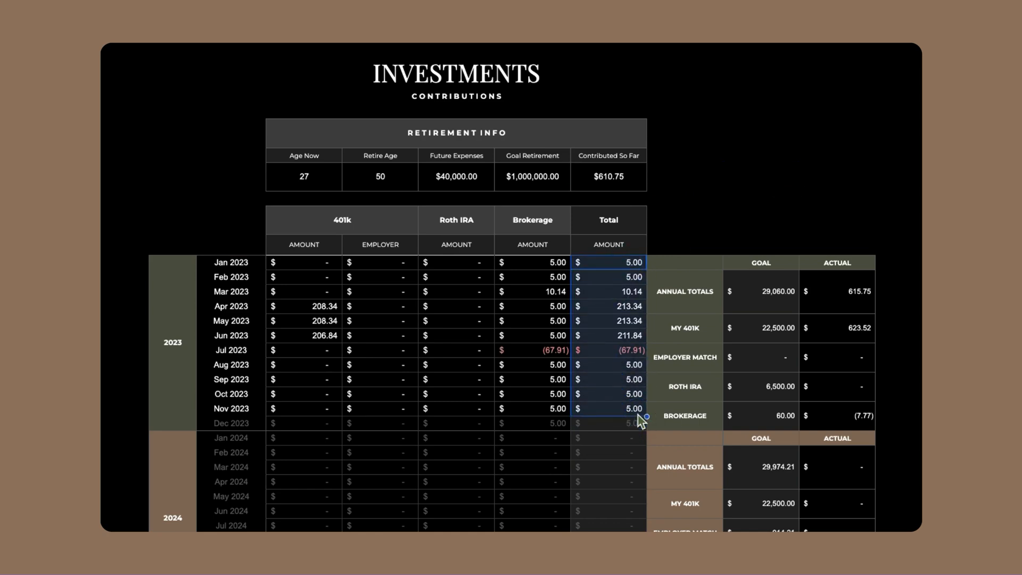
left_click(321, 221)
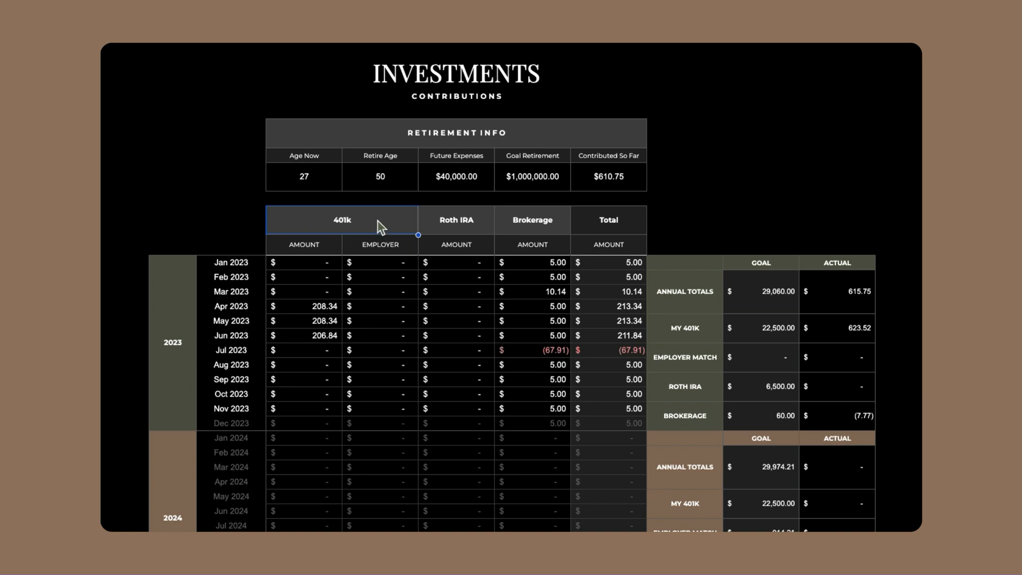
left_click(314, 247)
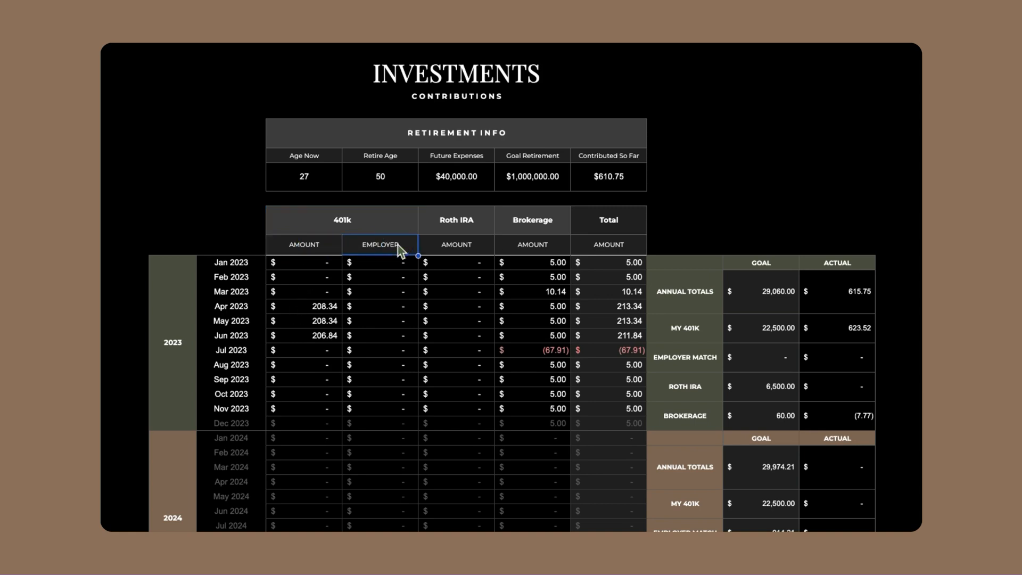
left_click(467, 226)
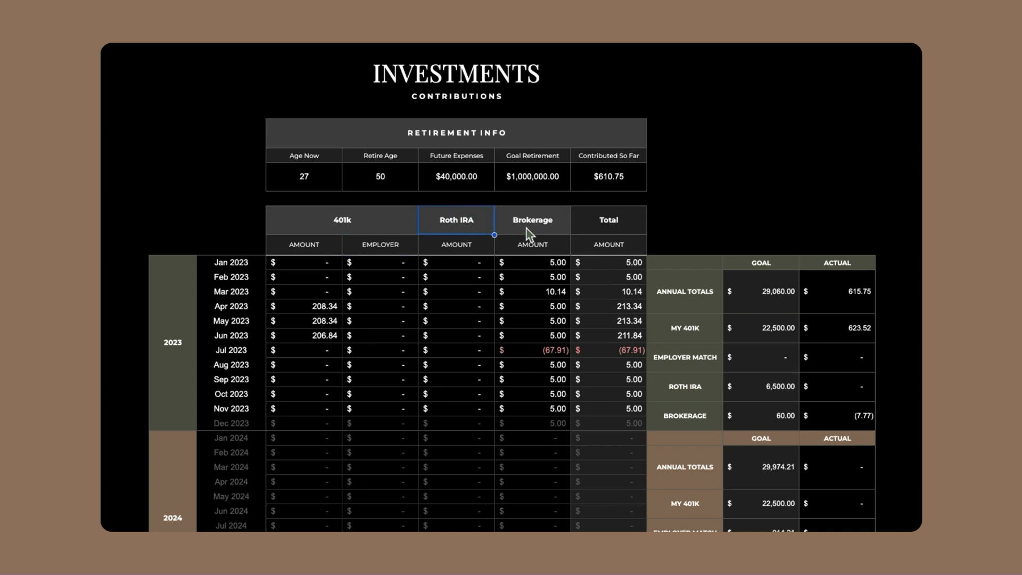
left_click(598, 262)
double_click(598, 262)
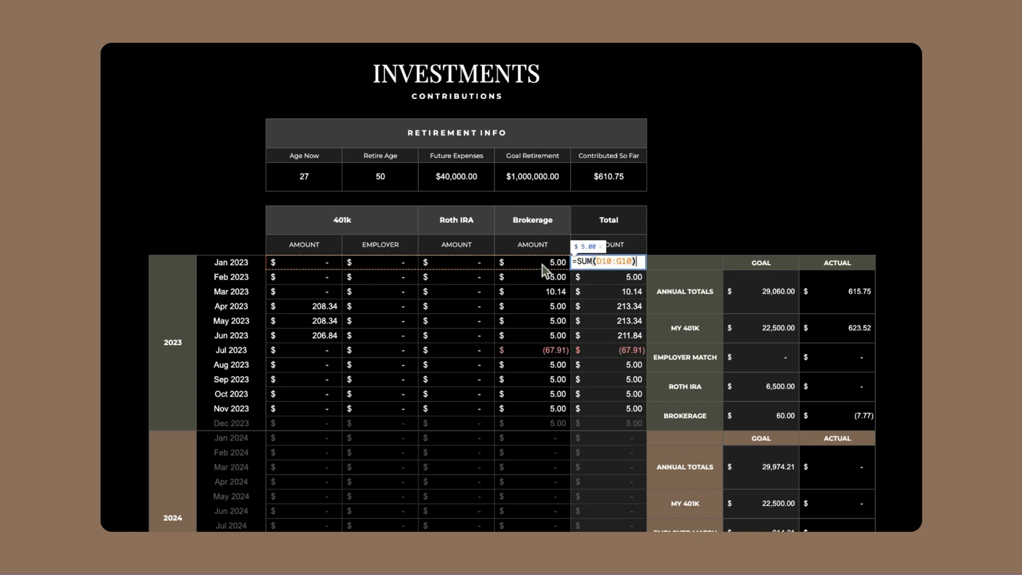
left_click(616, 282)
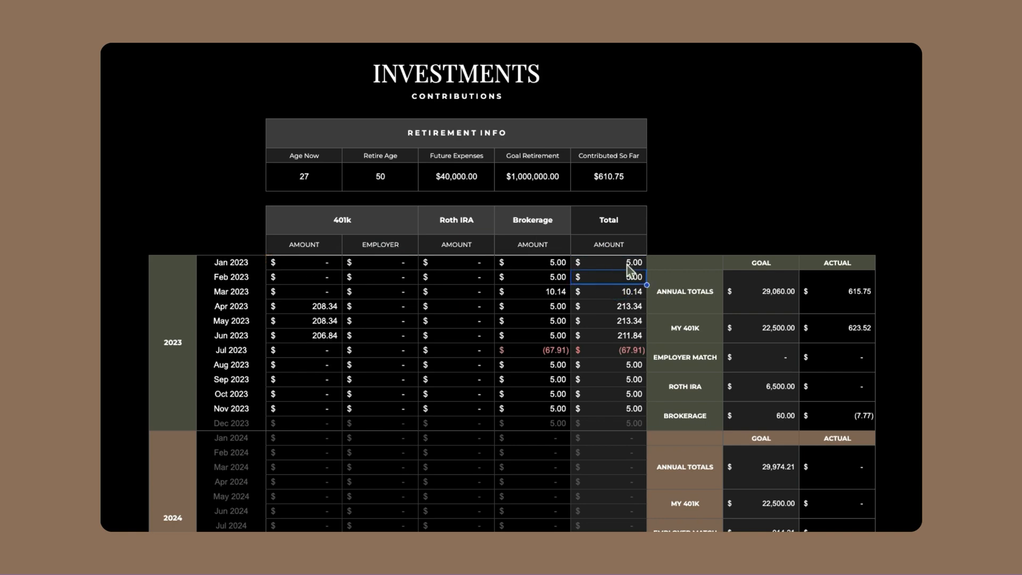
left_click(627, 262)
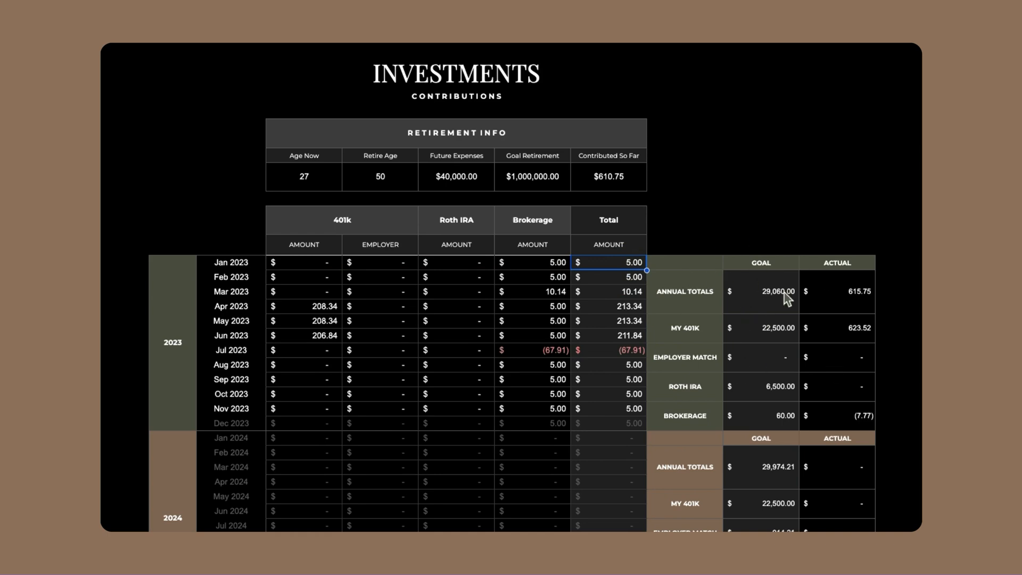
Review the 2023 contribution goals for Annual Totals, My 401k, Employer Match, Roth IRA and Brokerage
left_click_drag(785, 292, 792, 426)
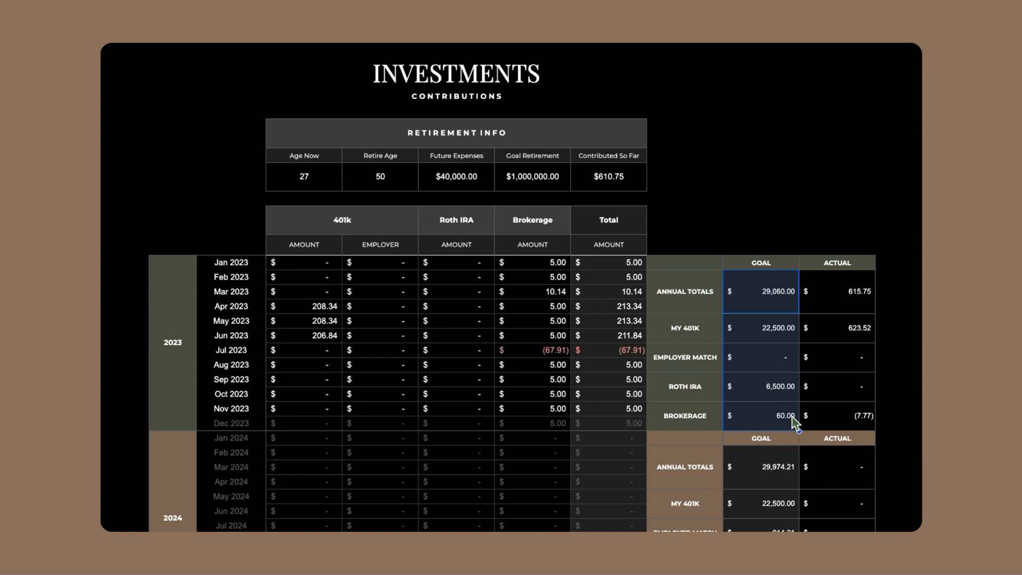
left_click(792, 335)
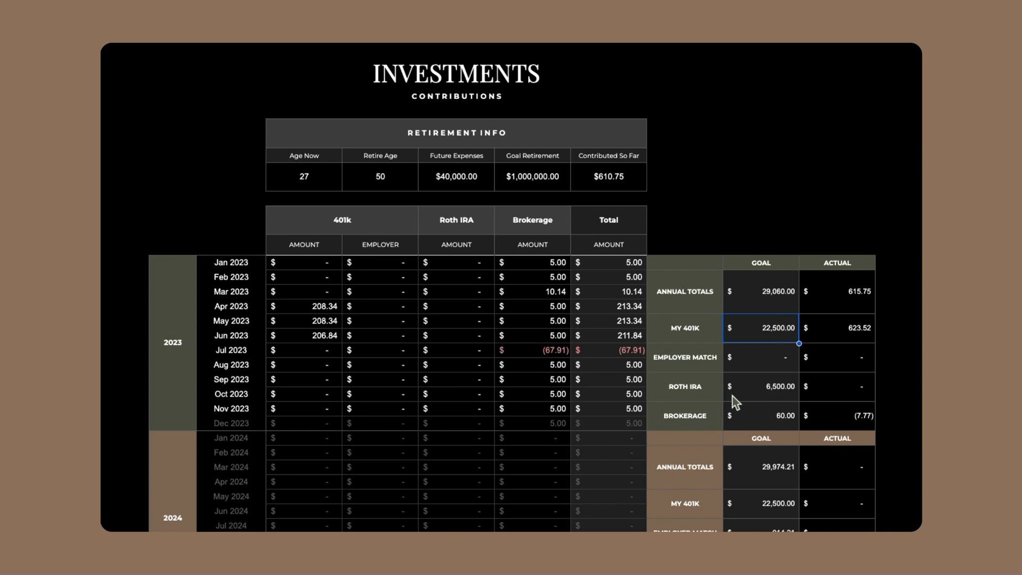
left_click(772, 401)
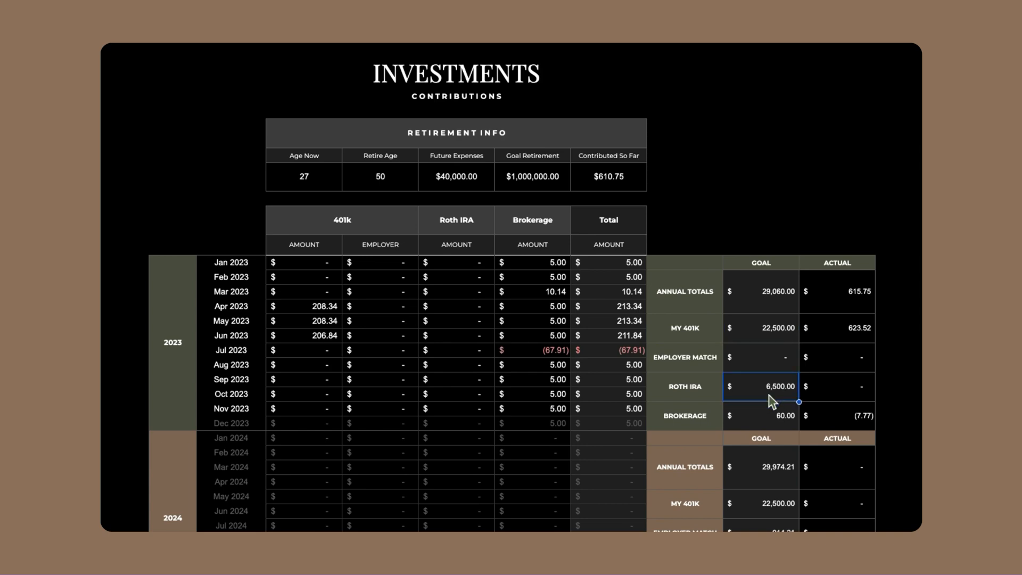
left_click(777, 418)
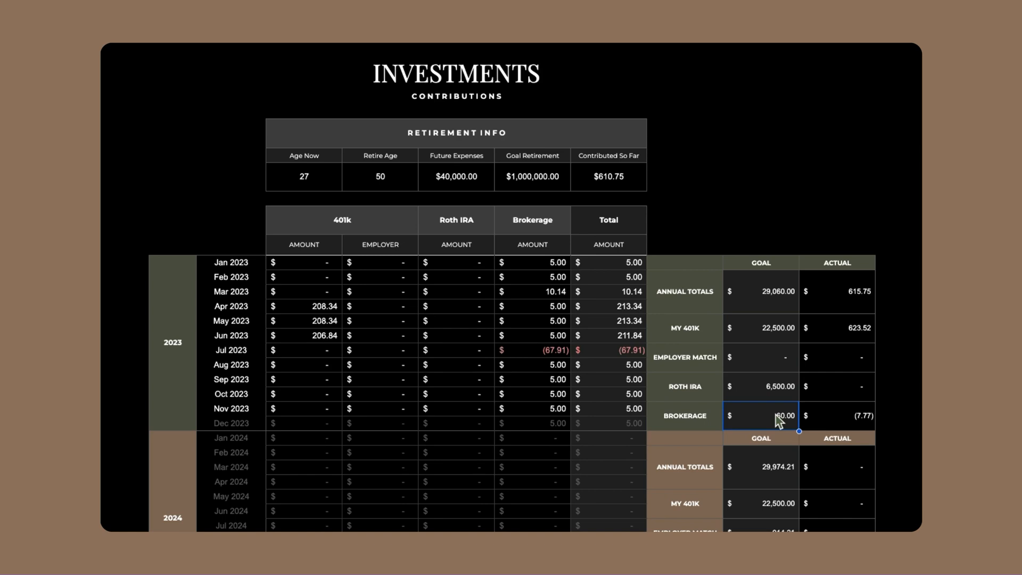
Inspect the formulas behind the 2023 actual contributions for My 401k, Employer Match, Roth IRA, Brokerage and Annual Totals
left_click(822, 387)
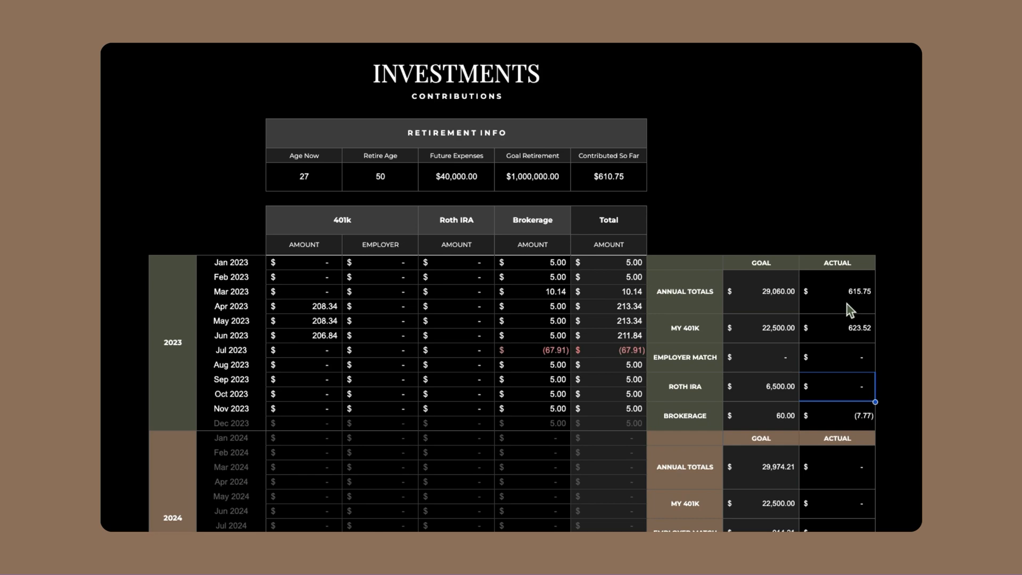
left_click(853, 330)
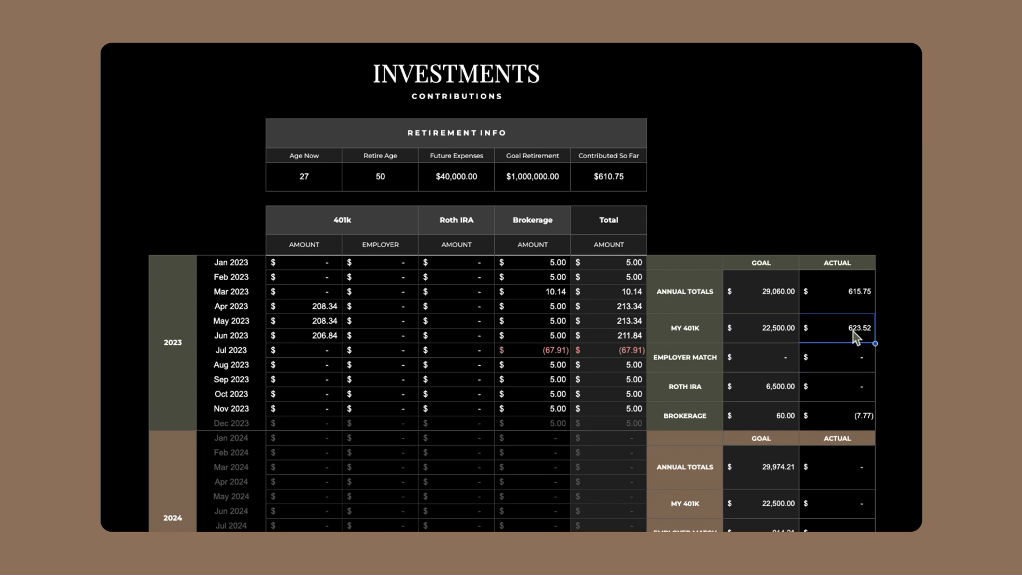
double_click(855, 337)
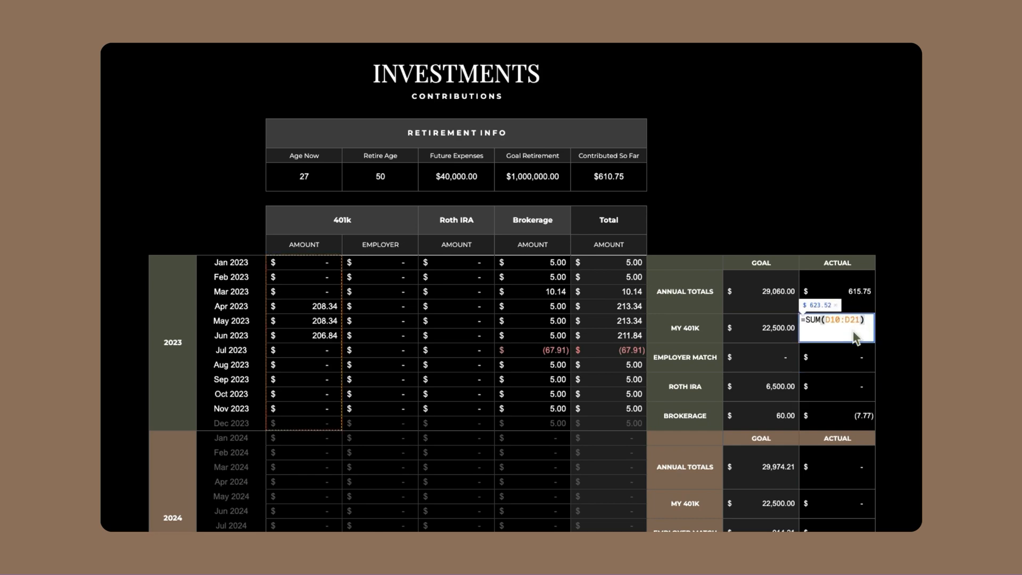
double_click(847, 367)
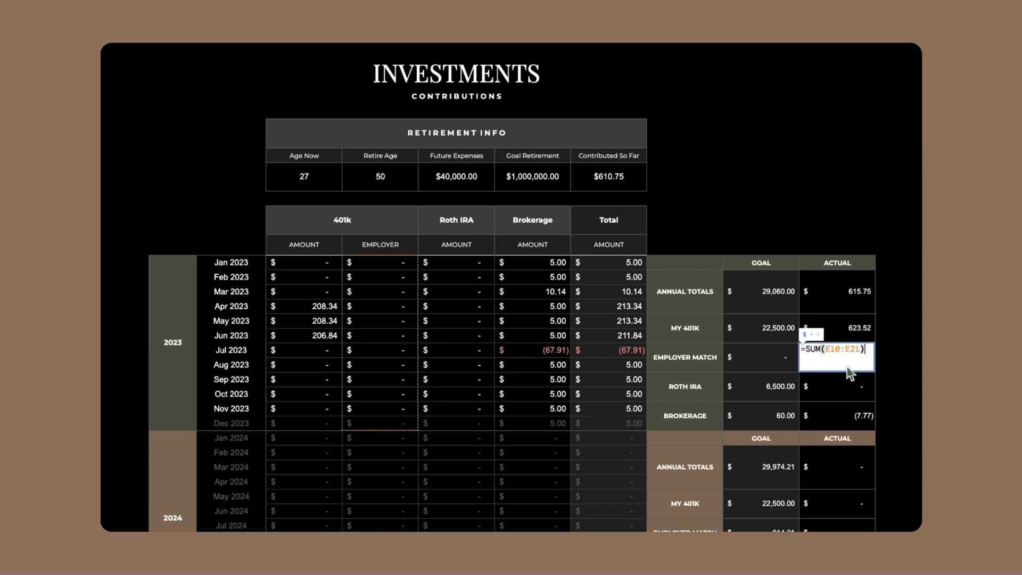
double_click(849, 386)
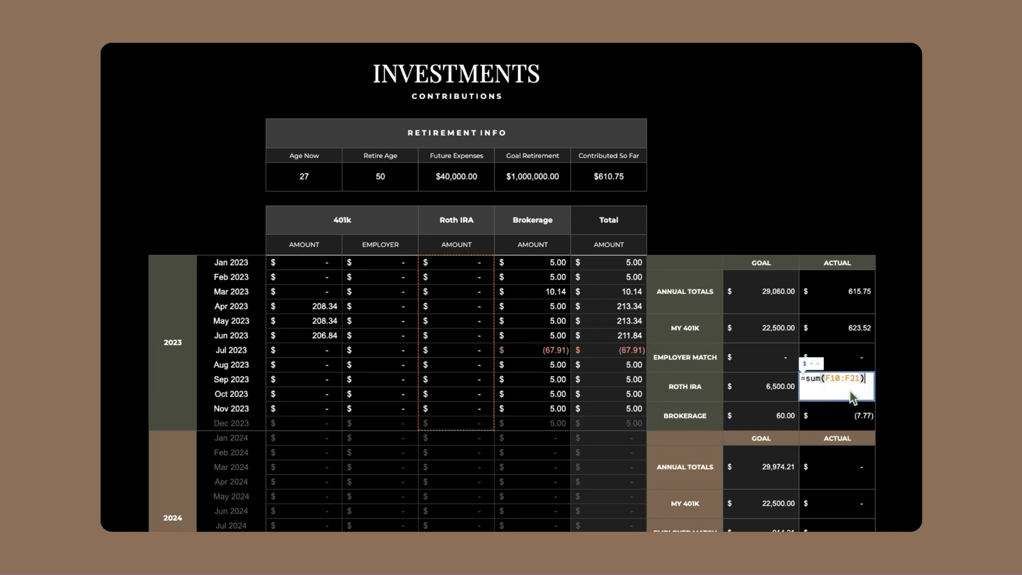
double_click(851, 416)
left_click(852, 263)
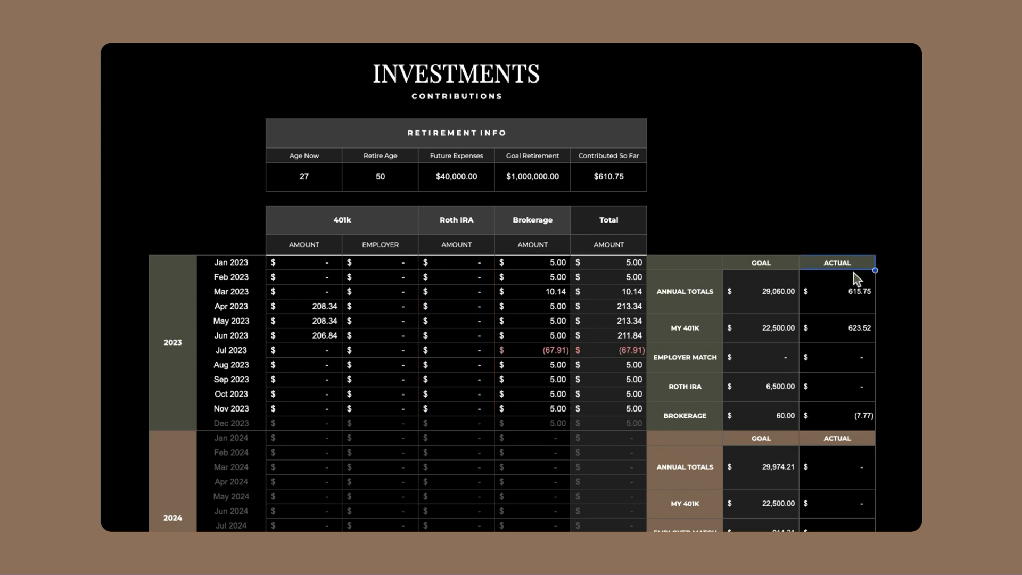
double_click(853, 292)
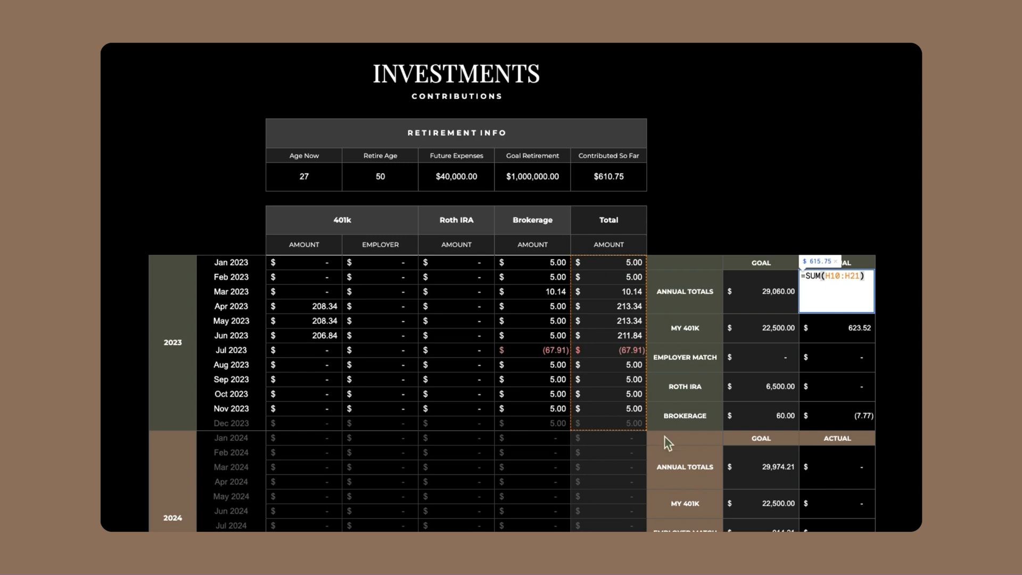
left_click(851, 324)
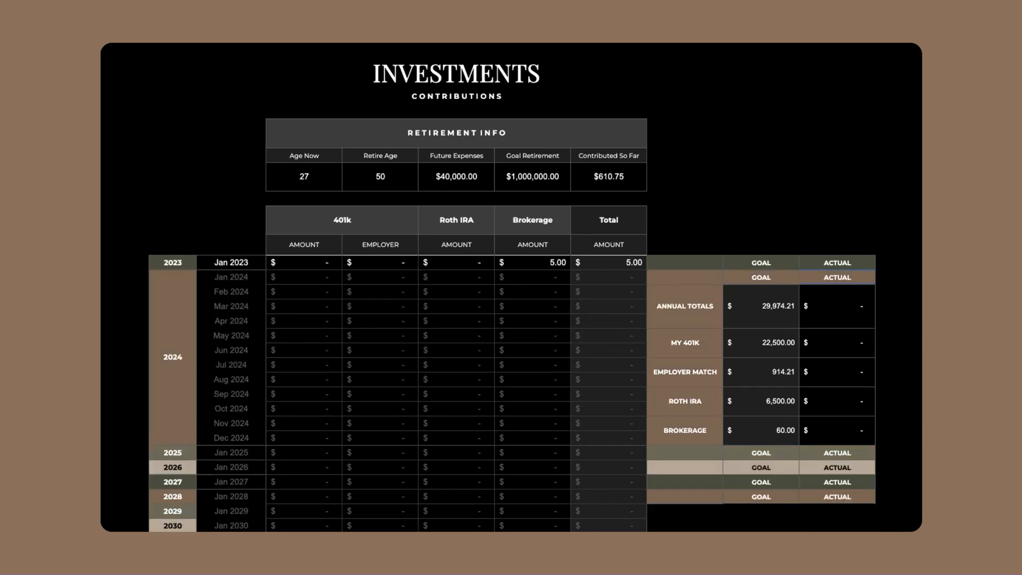
Enter 83.33 as the February 2024 401k amount and employer contribution, and fill both columns through December 2024
left_click(327, 278)
left_click(317, 297)
type("83.33")
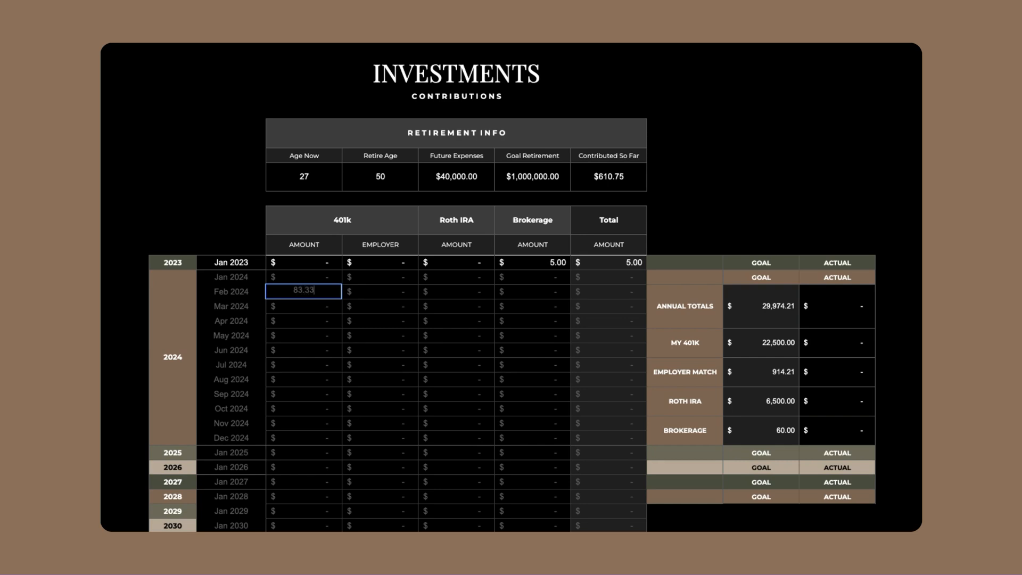
key("Return")
left_click(400, 292)
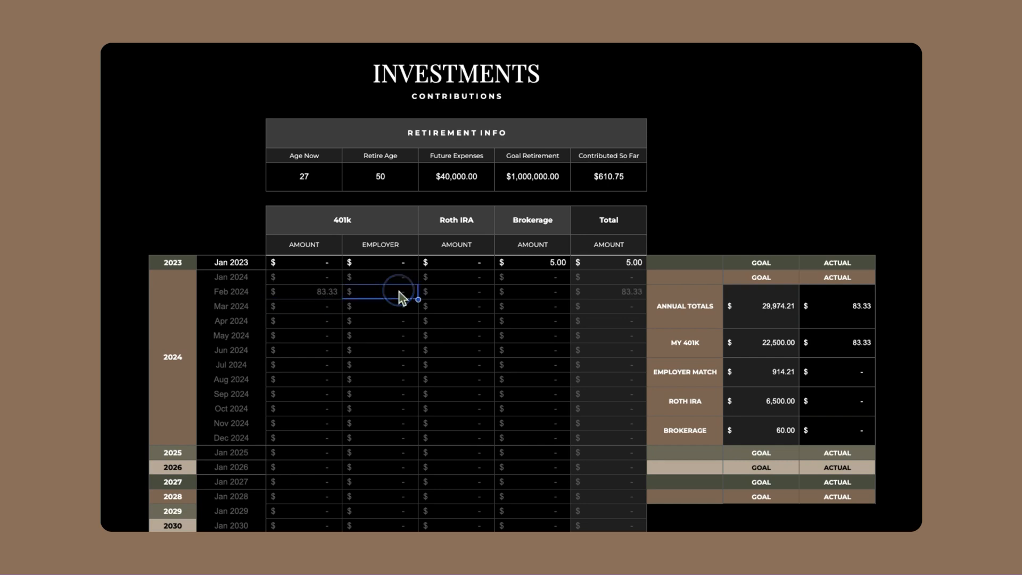
type("83.33")
key("Return")
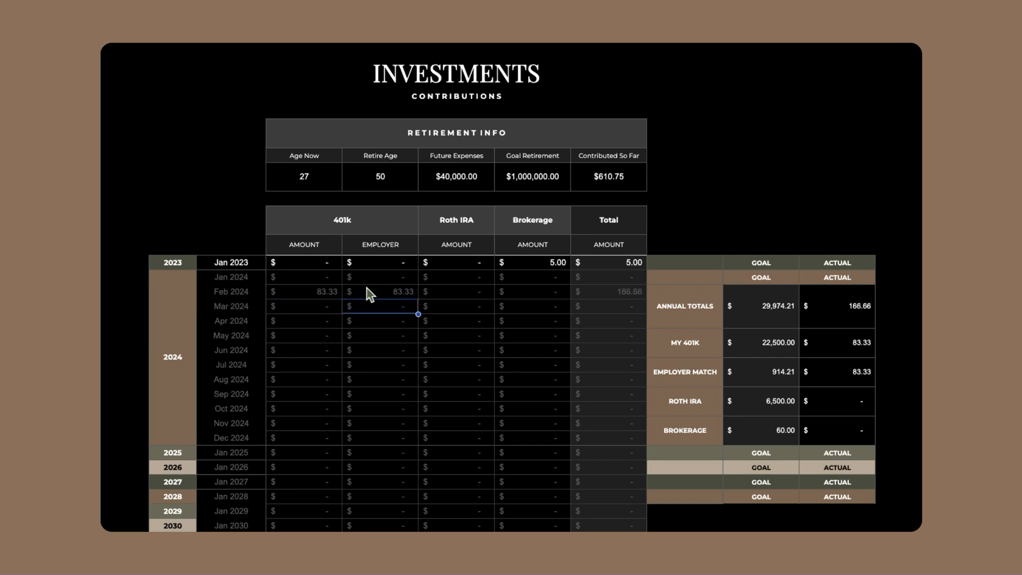
left_click(309, 294)
left_click(437, 293)
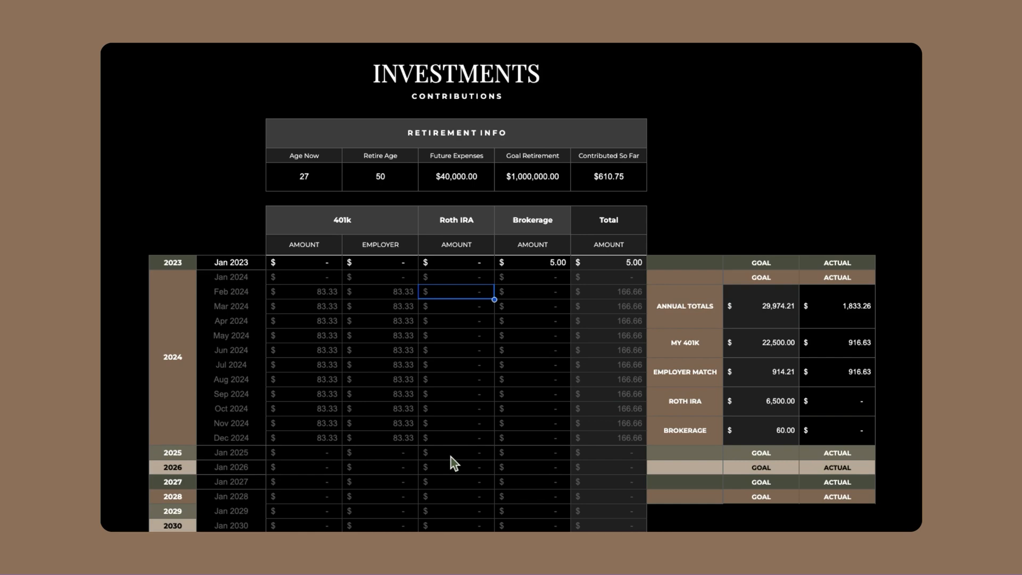
Enter 5 as the Brokerage contribution for January and February 2024, and fill it through December 2024
left_click(565, 278)
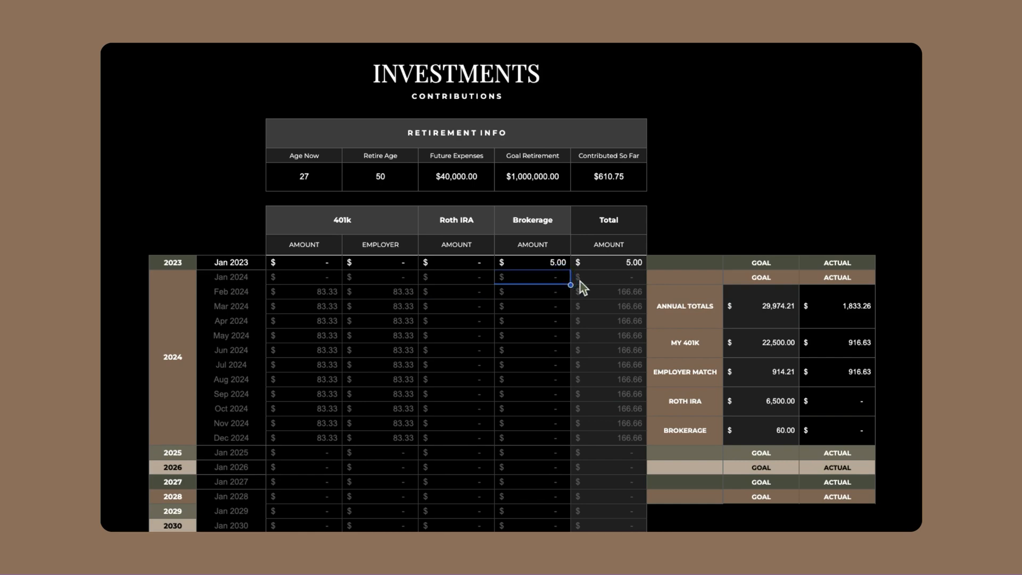
type("5")
key("Return")
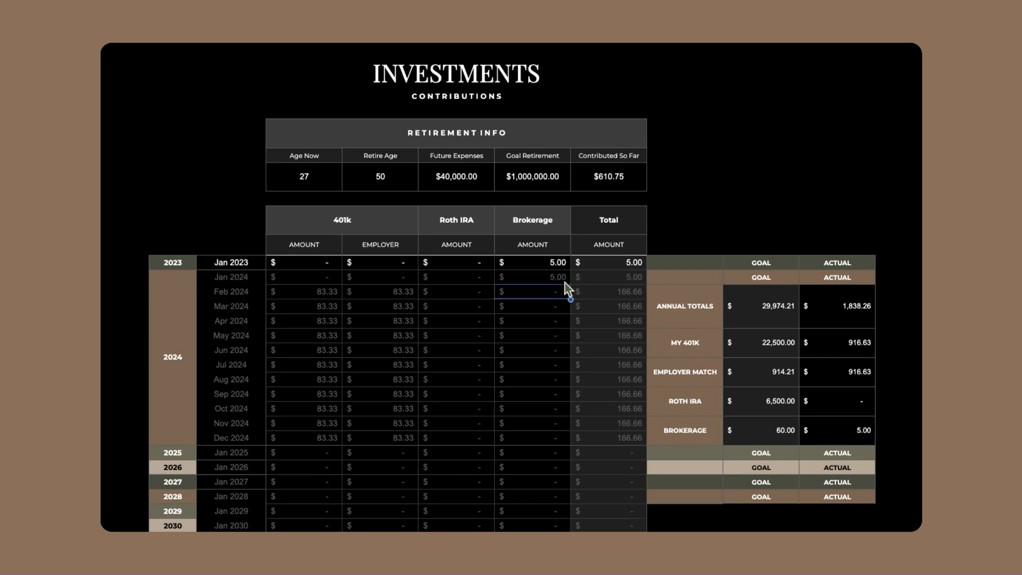
type("5")
left_click(567, 307)
left_click(565, 291)
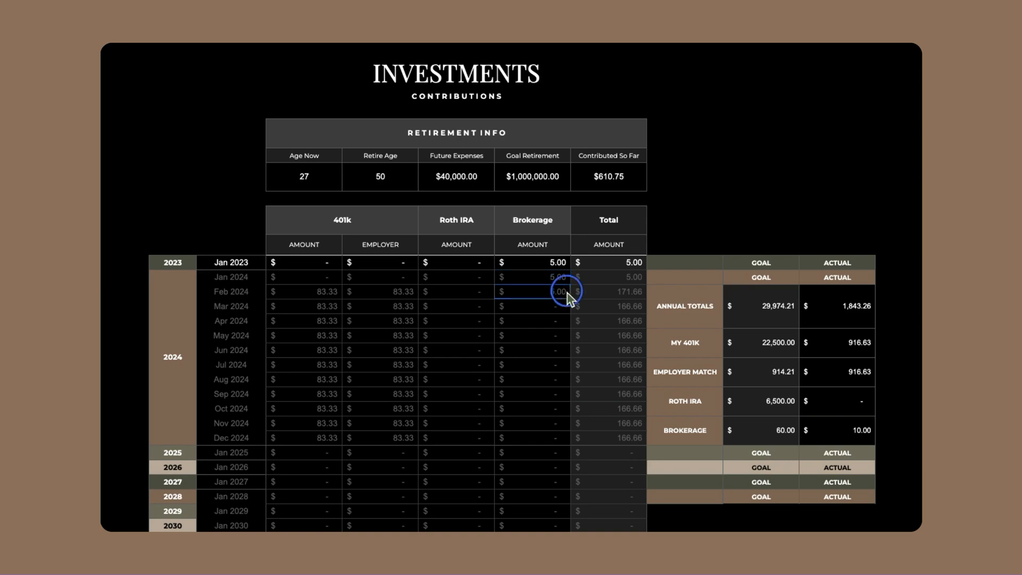
double_click(566, 297)
Review the 2024 actual contributions for Annual Totals, My 401k, Employer Match, Roth IRA and Brokerage against their goals
left_click(871, 310)
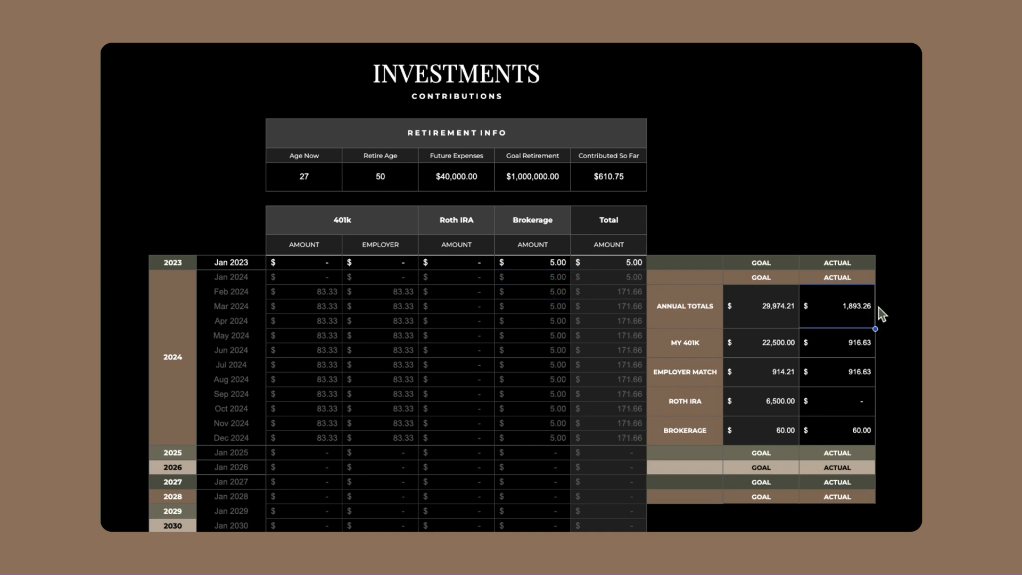
left_click_drag(862, 344, 853, 436)
left_click(865, 340)
key("Right")
left_click_drag(846, 352, 846, 379)
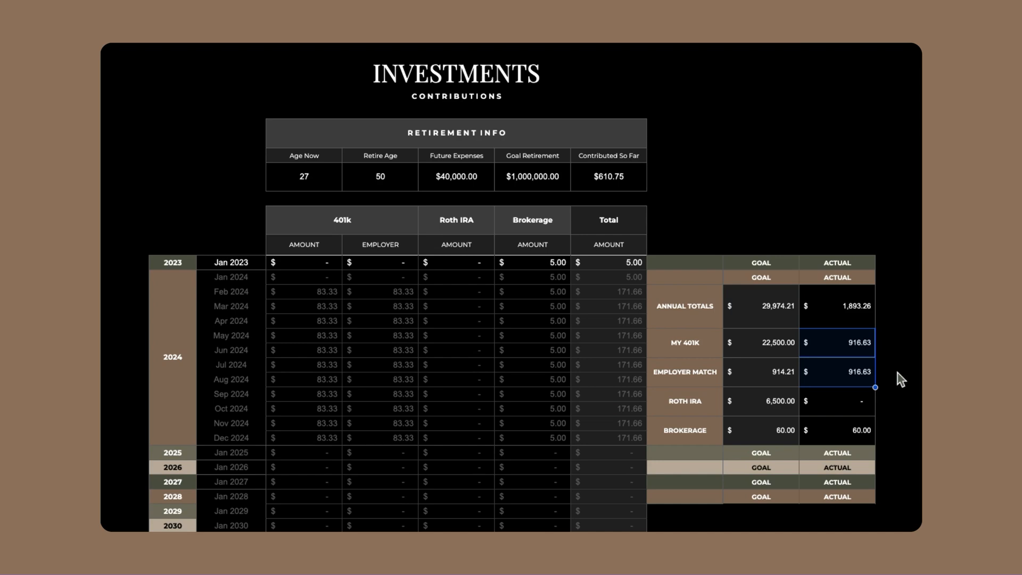
left_click(835, 435)
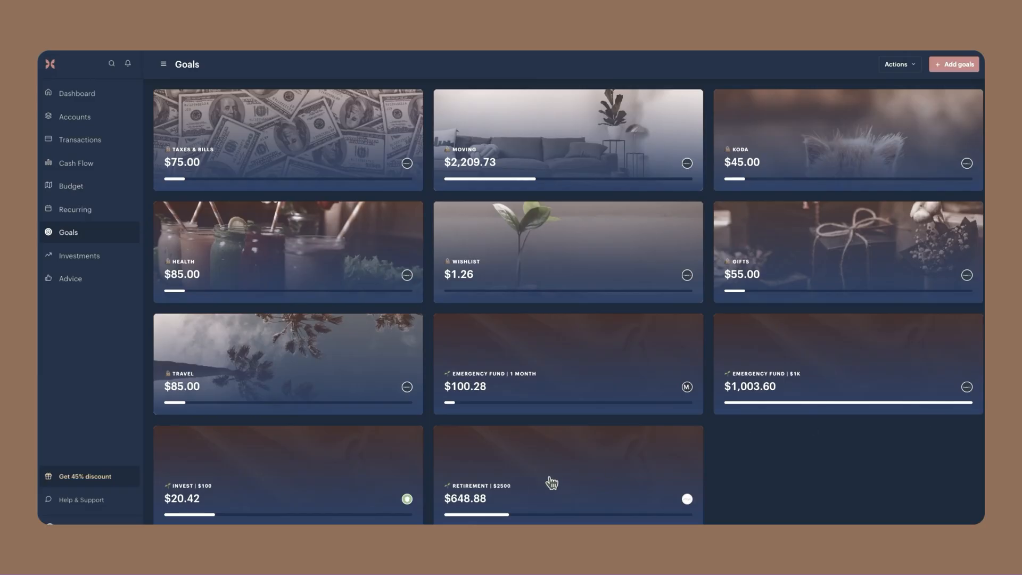
Switch to Monarch to check the Retirement goal, and rename the Invest | $100 goal as Invest | $80
left_click(549, 478)
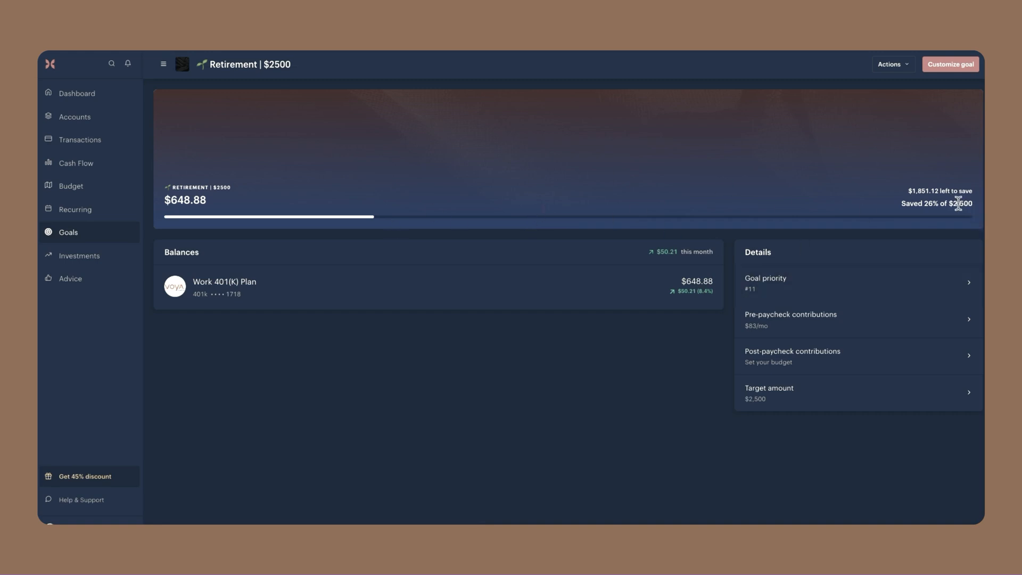
left_click(49, 47)
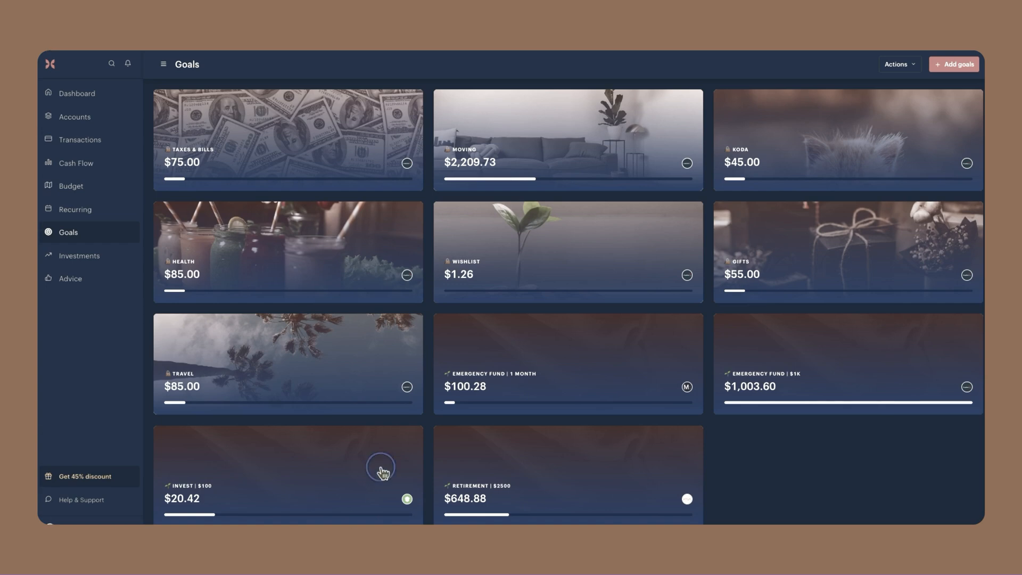
left_click(381, 471)
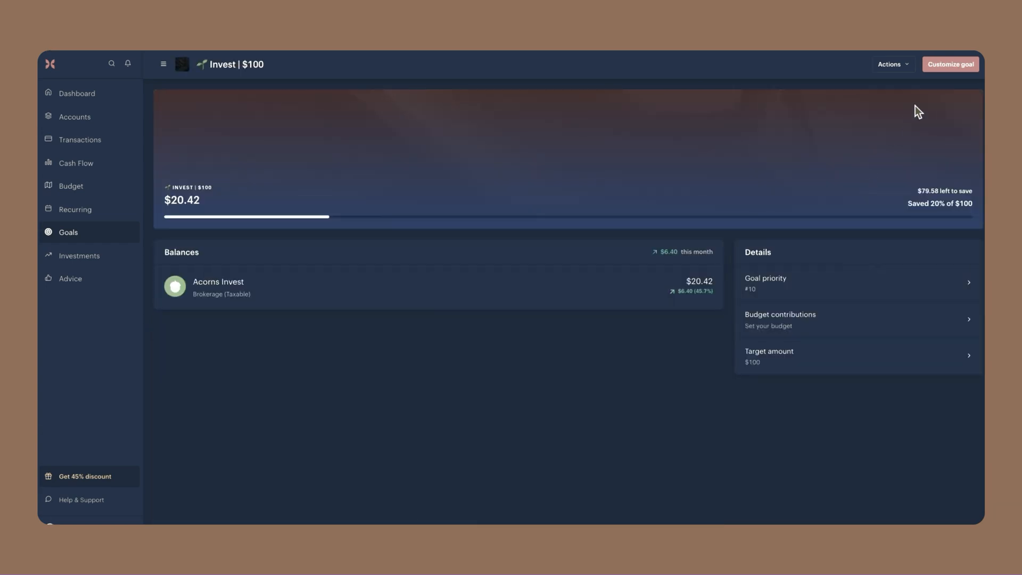
left_click(956, 74)
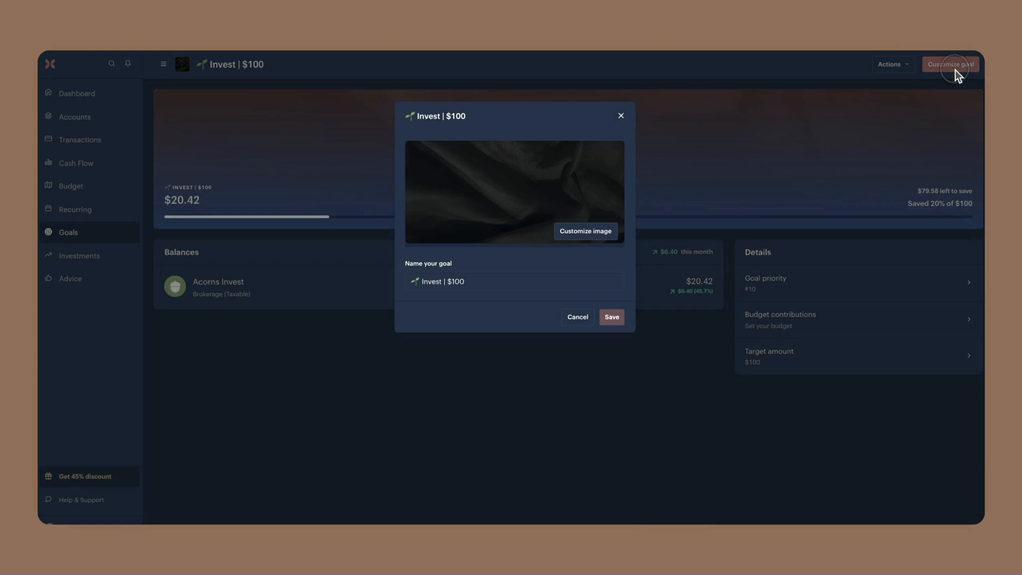
double_click(503, 282)
type("80")
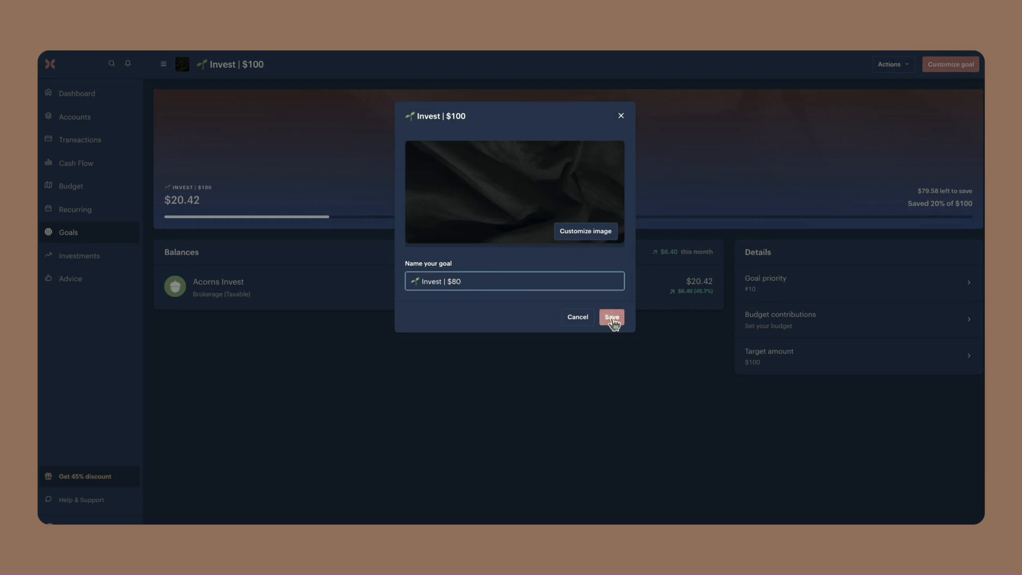
left_click(612, 317)
Set the Invest goal's target amount to $80
left_click(858, 355)
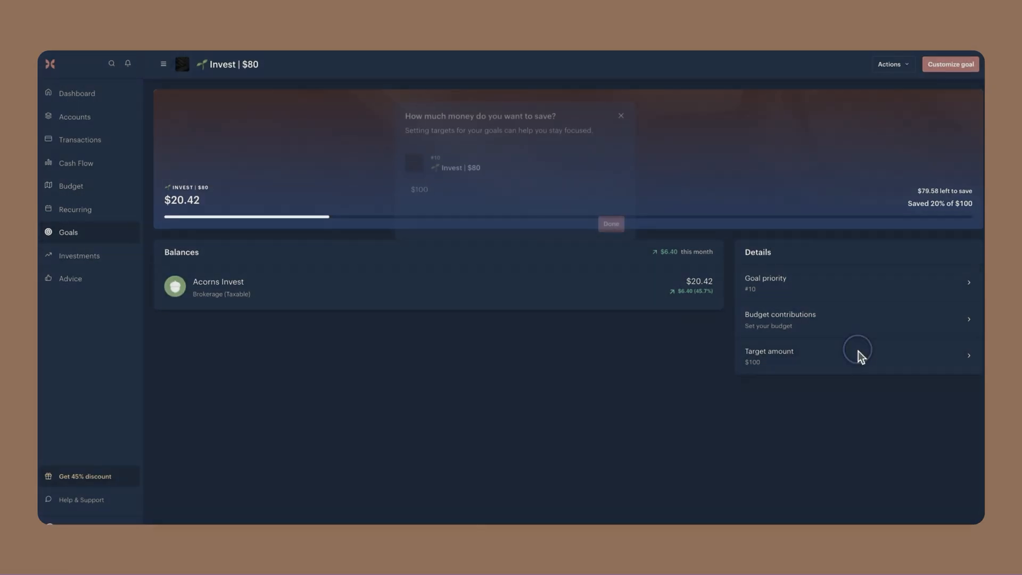
left_click_drag(438, 191, 413, 187)
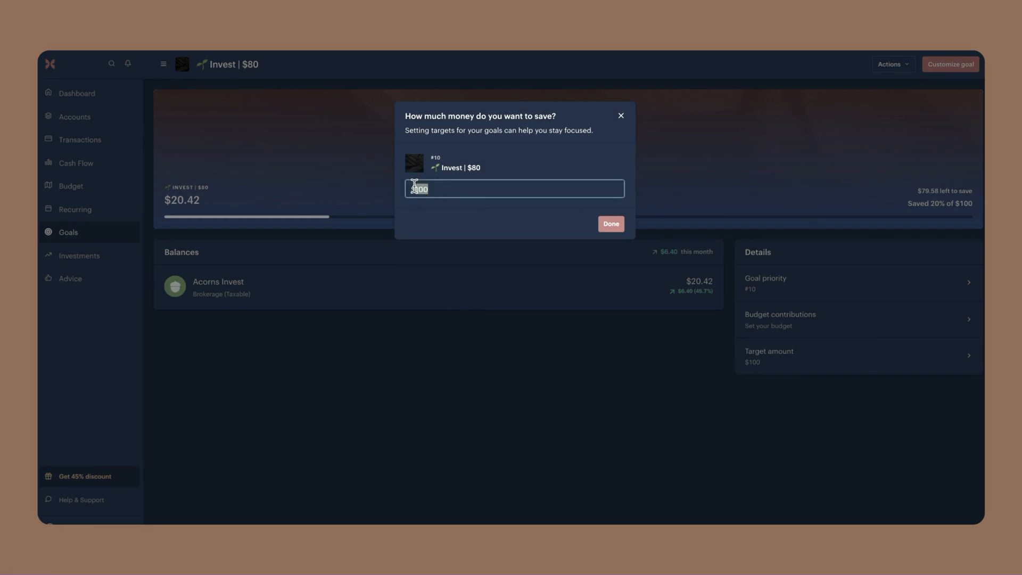
type("80")
left_click(613, 226)
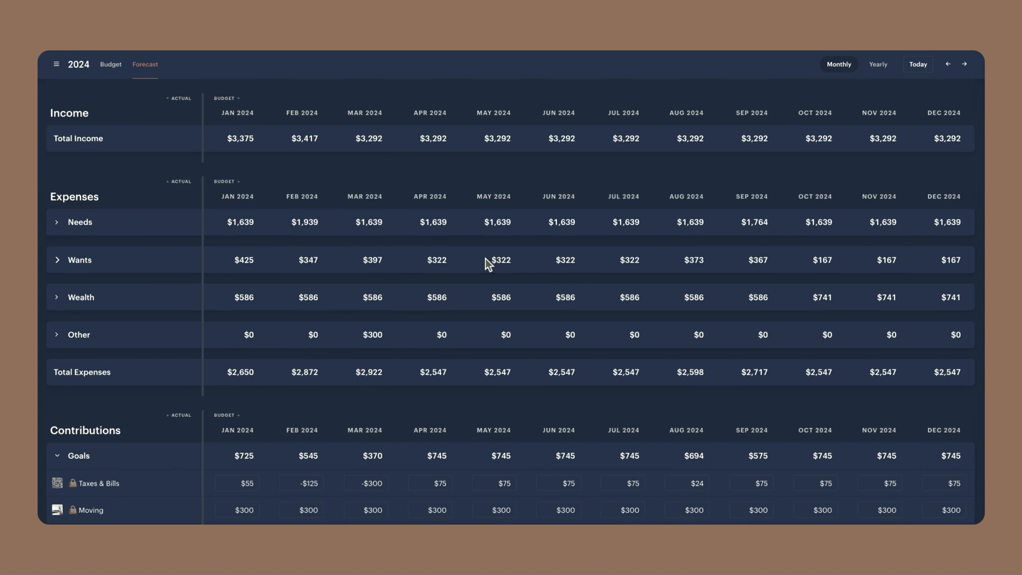
Review the 2024 monthly forecast from the expense groups down to the goal contributions
scroll(570, 265, "down", 3)
scroll(572, 263, "down", 4)
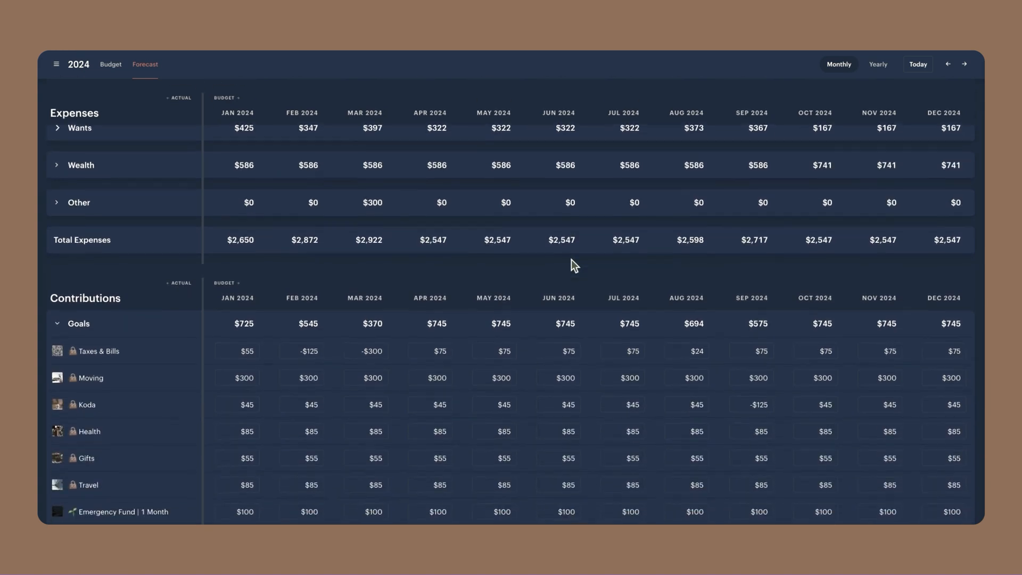